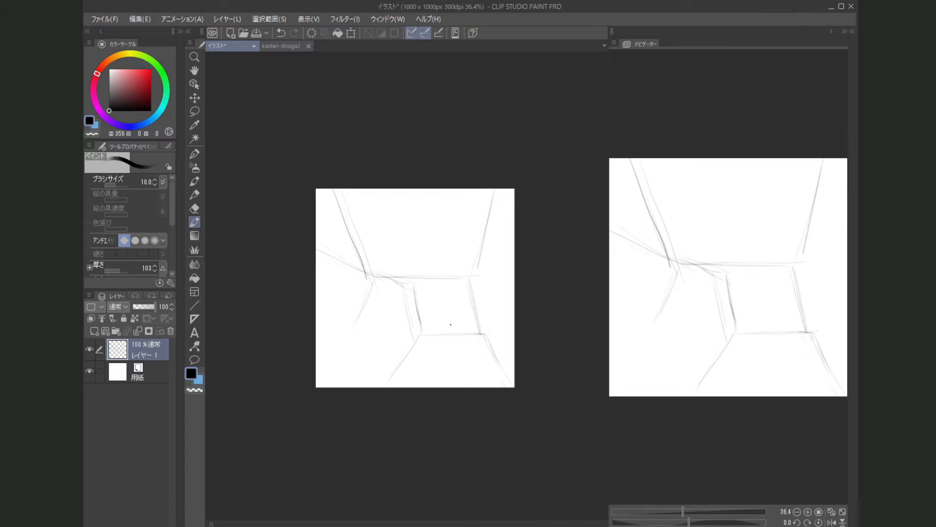
# Select the whole room sketch with the lasso, rotate it clockwise about its centre so it sits tilted, and clear the selection.
pyautogui.click(197, 113)
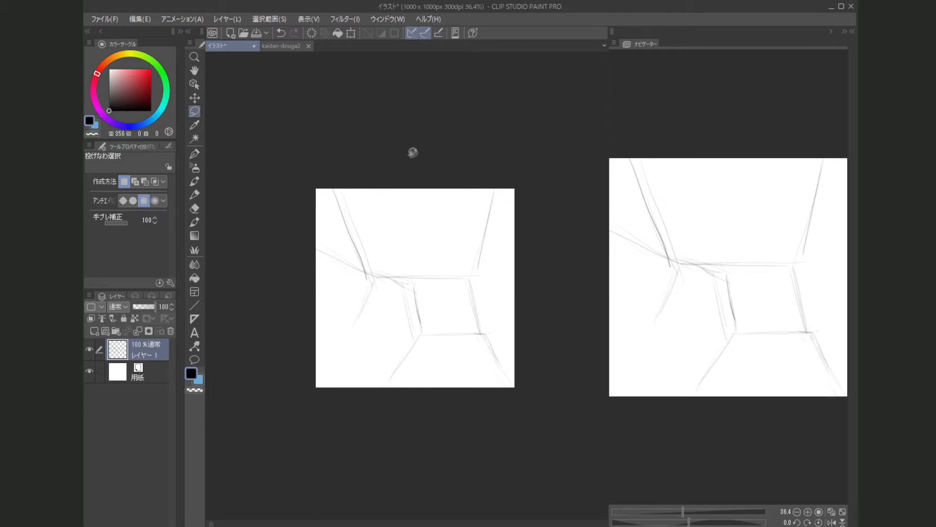
pyautogui.moveTo(412, 144)
pyautogui.mouseDown()
pyautogui.moveTo(326, 156)
pyautogui.moveTo(280, 193)
pyautogui.moveTo(265, 291)
pyautogui.moveTo(282, 378)
pyautogui.moveTo(338, 427)
pyautogui.moveTo(419, 441)
pyautogui.moveTo(521, 418)
pyautogui.moveTo(566, 381)
pyautogui.moveTo(574, 336)
pyautogui.moveTo(520, 205)
pyautogui.mouseUp()
pyautogui.moveTo(513, 143)
pyautogui.mouseDown()
pyautogui.moveTo(493, 131)
pyautogui.moveTo(444, 146)
pyautogui.mouseUp()
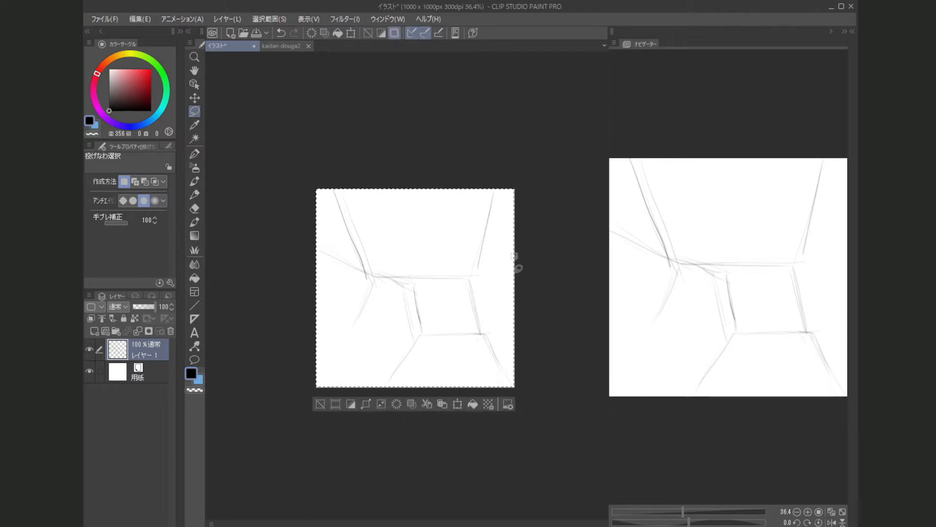
pyautogui.click(458, 405)
pyautogui.moveTo(526, 396); pyautogui.dragTo(507, 420)
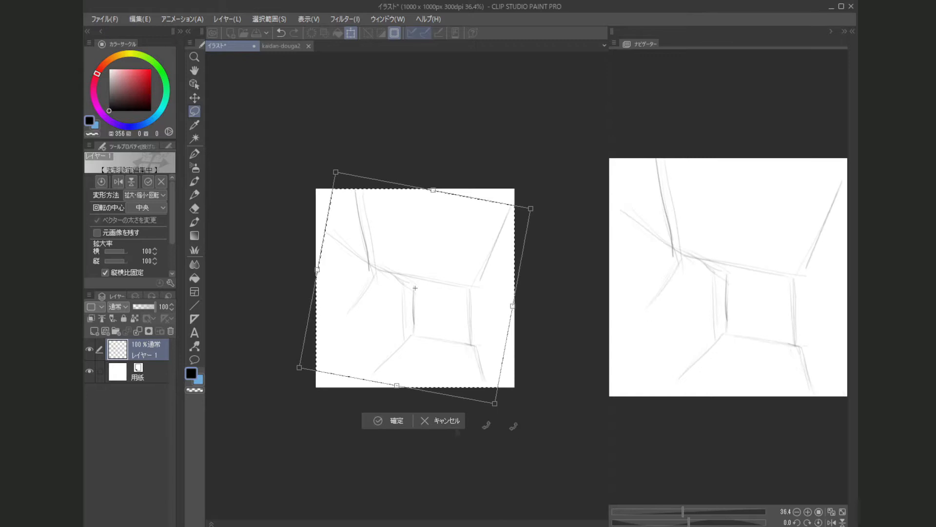
pyautogui.click(397, 423)
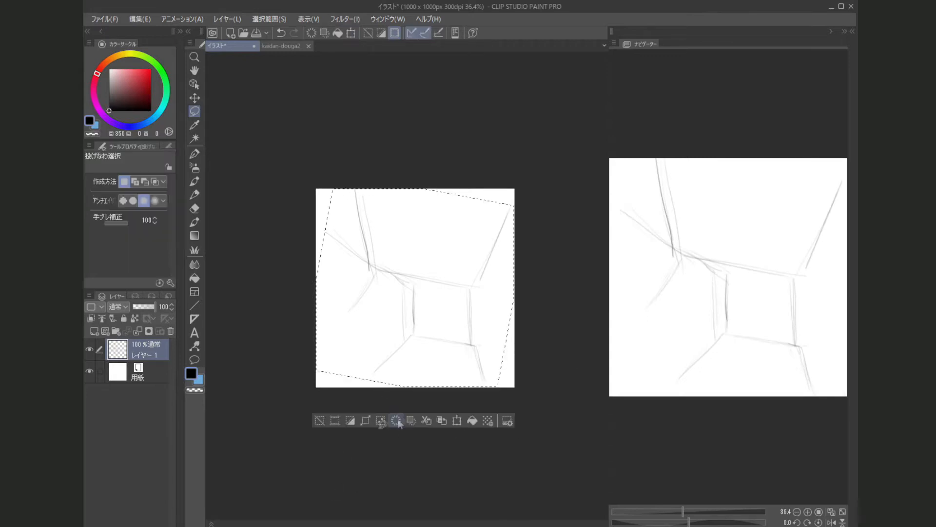
pyautogui.click(319, 420)
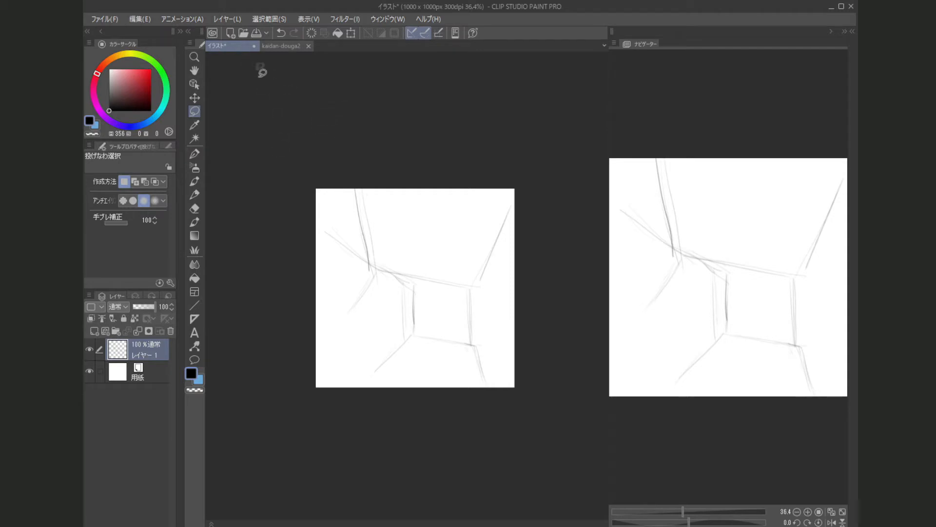
# Create a one-point perspective ruler on a new layer and give that layer the red palette color.
pyautogui.click(232, 18)
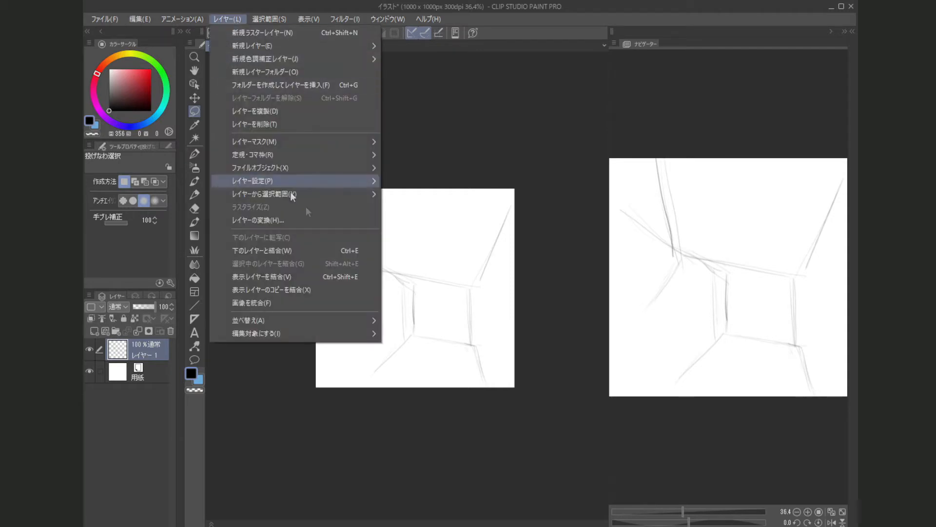
pyautogui.moveTo(287, 157)
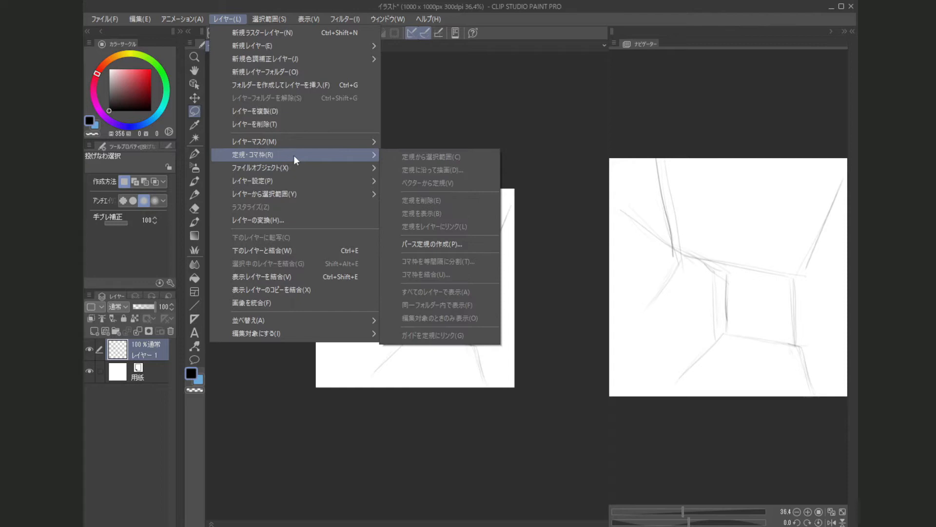
pyautogui.click(437, 244)
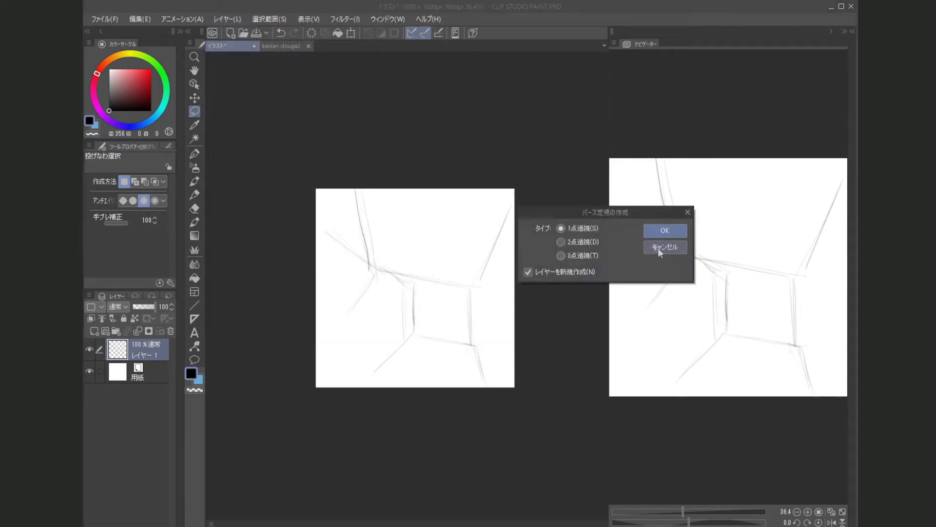
pyautogui.click(665, 232)
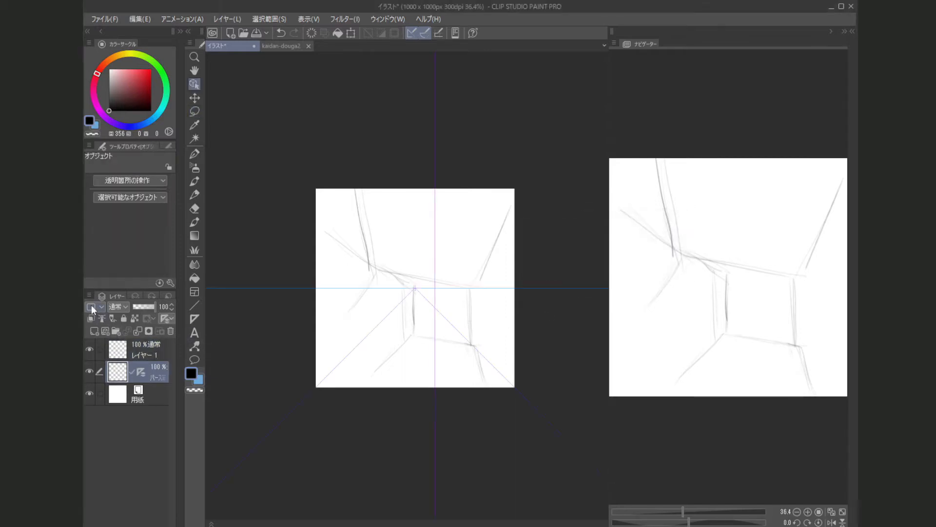
pyautogui.click(168, 318)
pyautogui.click(114, 331)
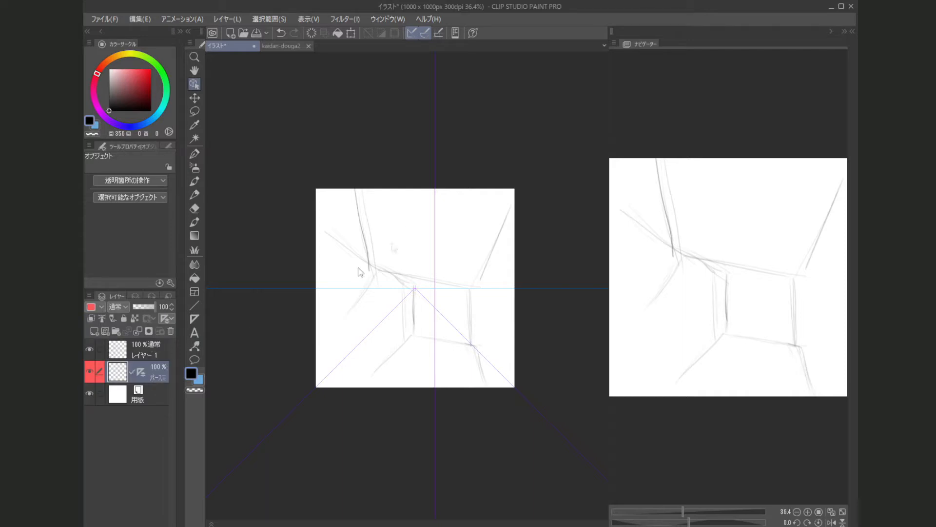
# Create a three-point perspective ruler on a new layer and give that layer the yellow palette color.
pyautogui.click(236, 19)
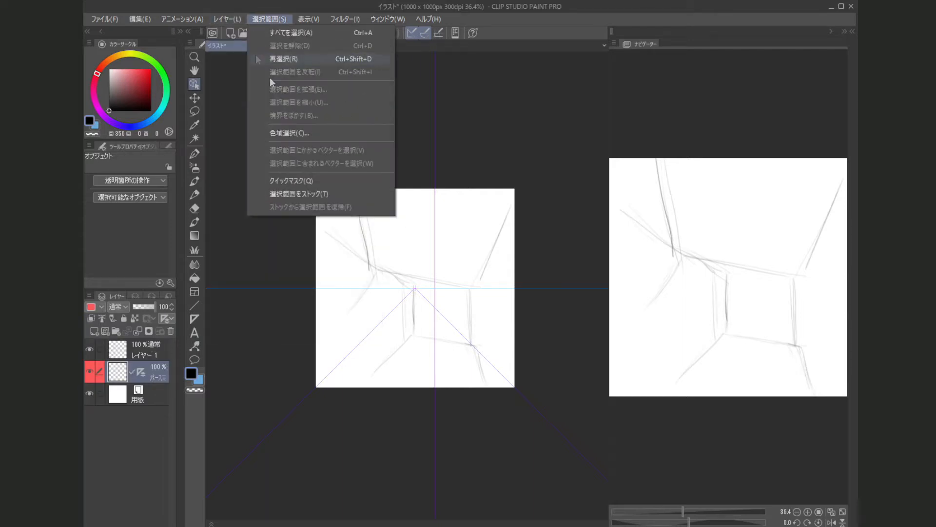
pyautogui.moveTo(308, 157)
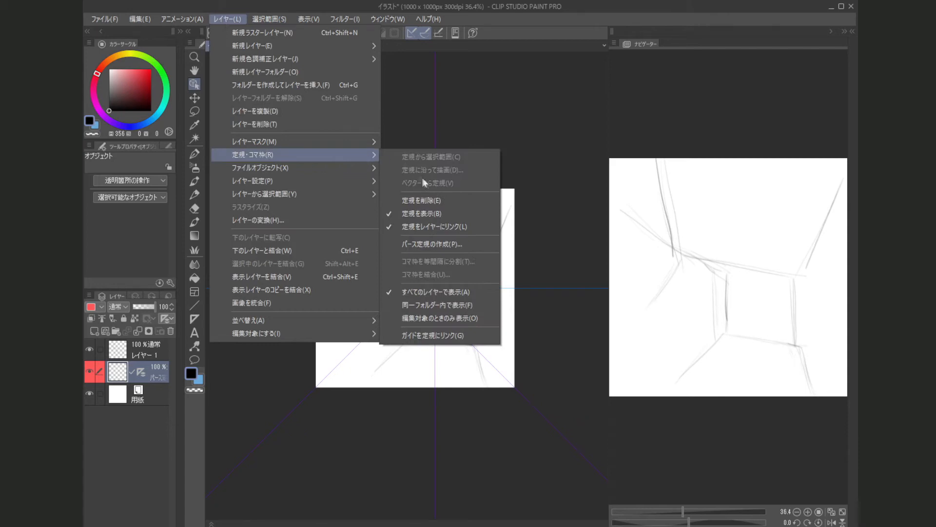
pyautogui.click(458, 243)
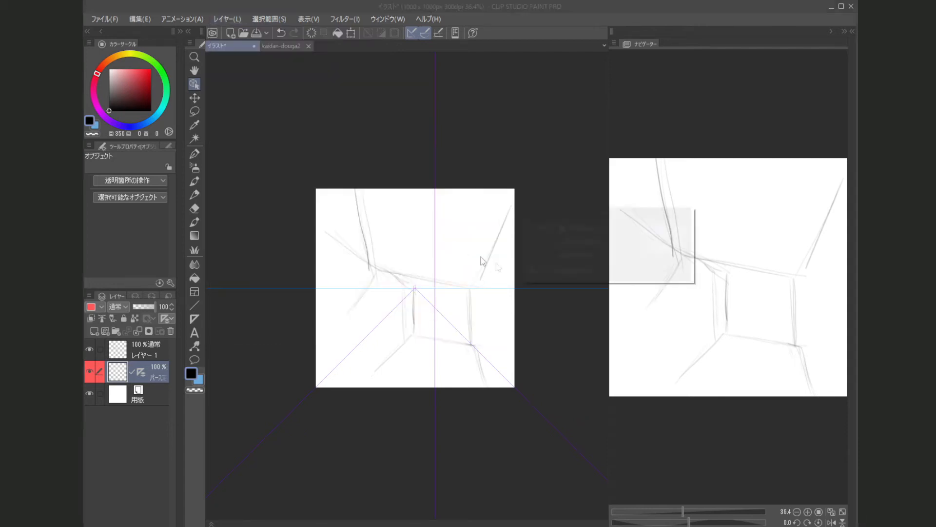
pyautogui.click(656, 236)
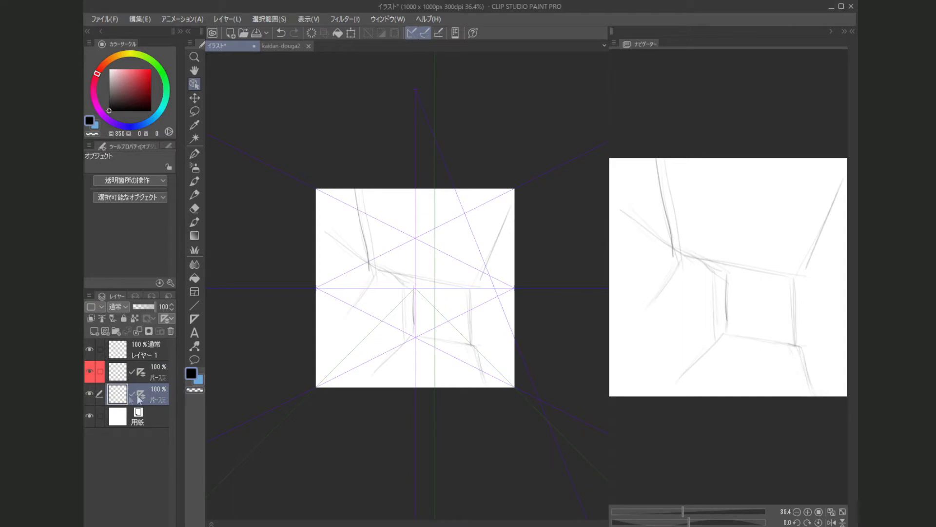
pyautogui.click(93, 307)
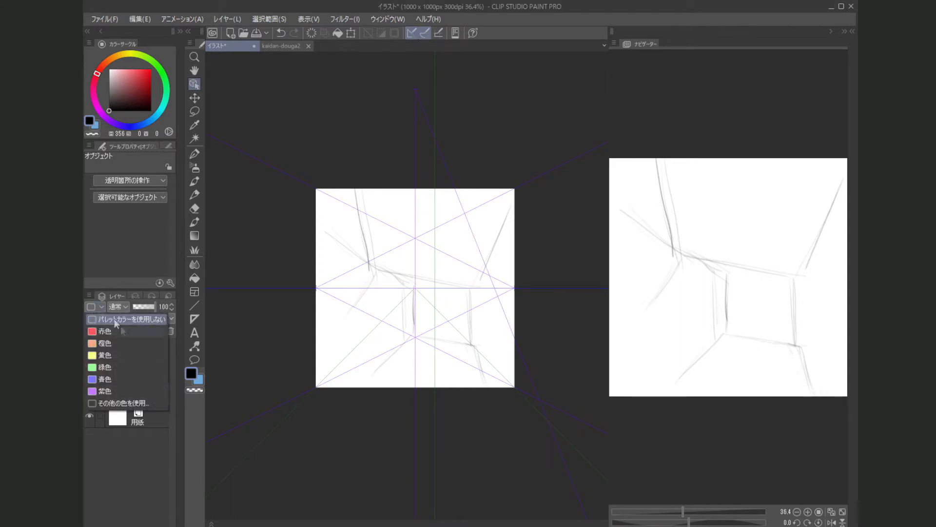
pyautogui.click(106, 355)
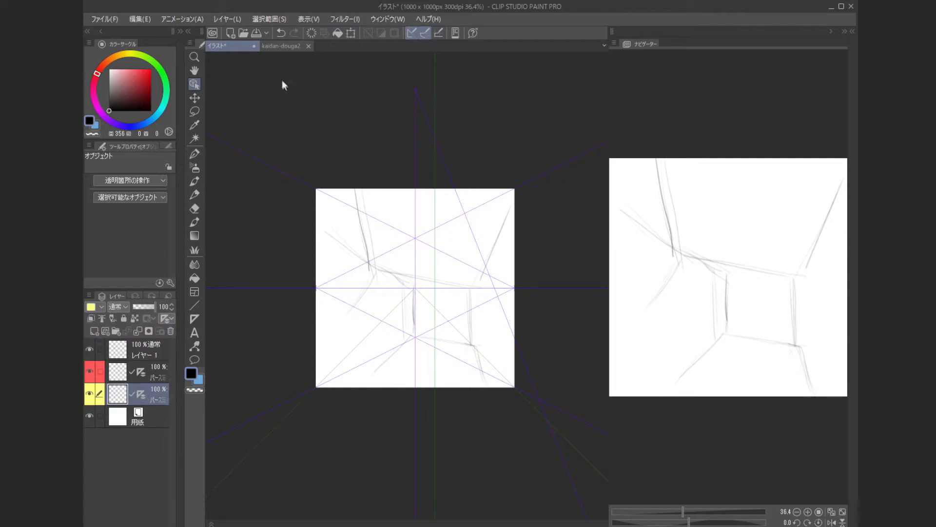
# Add another three-point perspective ruler on its own new layer, marked with the green palette color.
pyautogui.click(236, 19)
pyautogui.moveTo(269, 157)
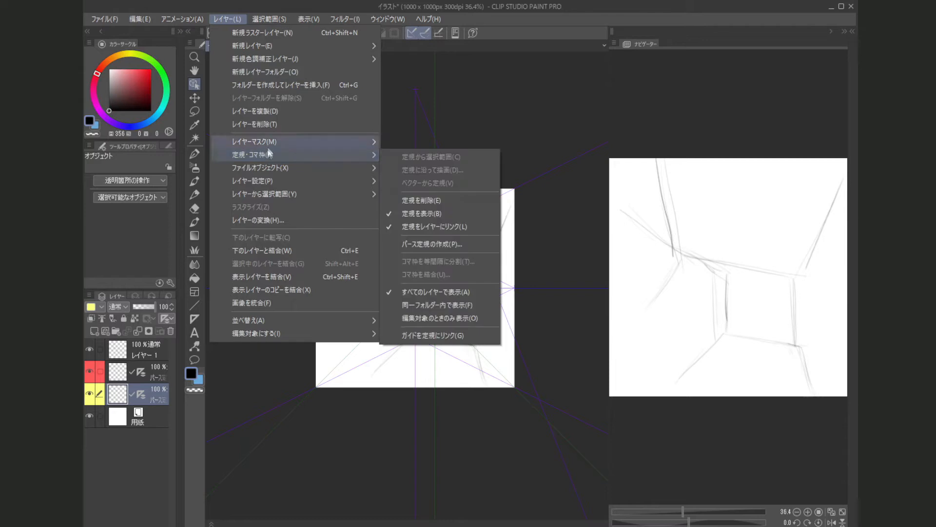
pyautogui.click(432, 243)
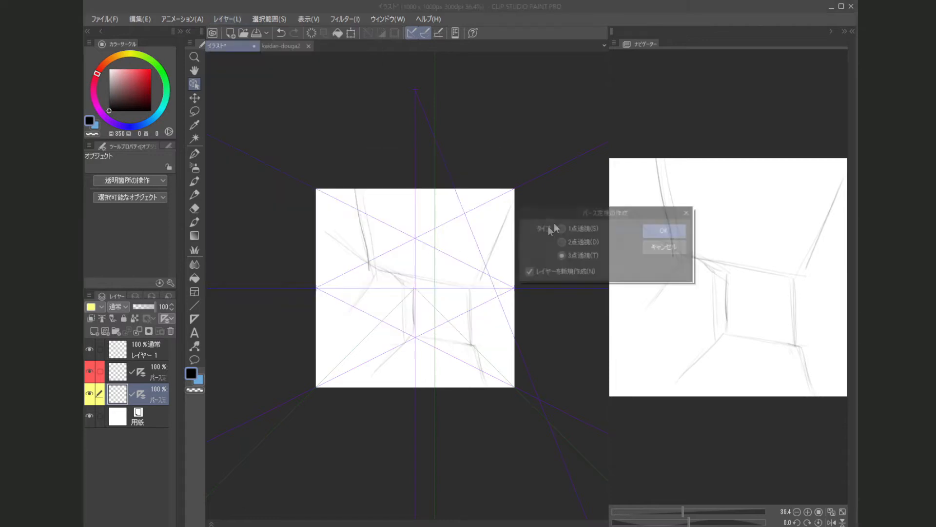
pyautogui.click(658, 233)
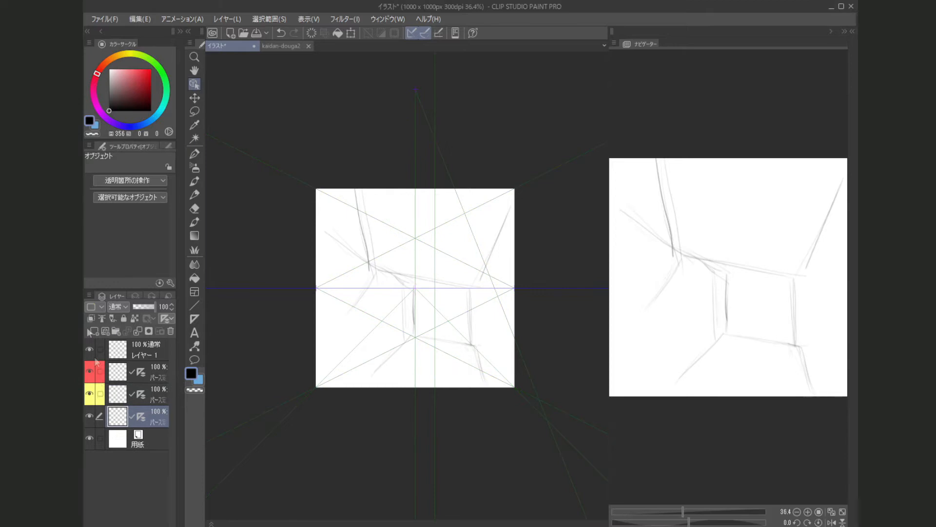
pyautogui.click(96, 308)
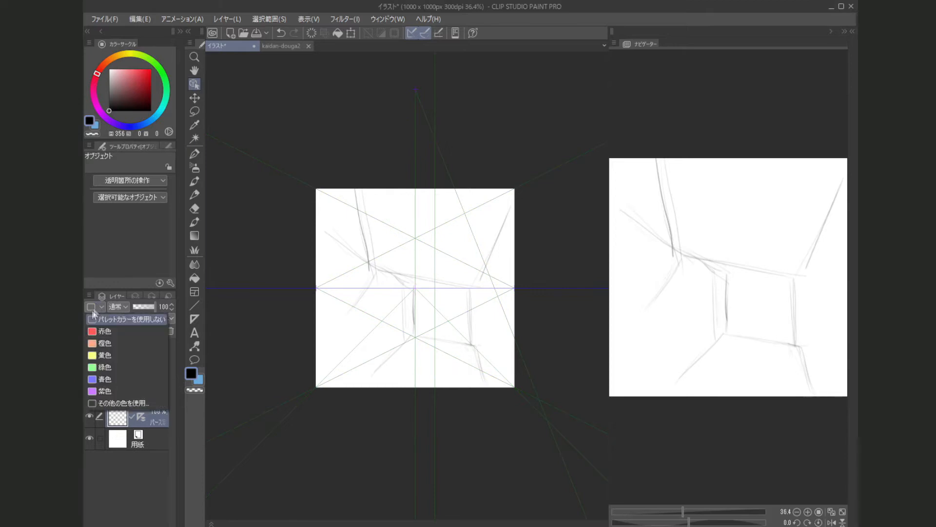
pyautogui.click(104, 368)
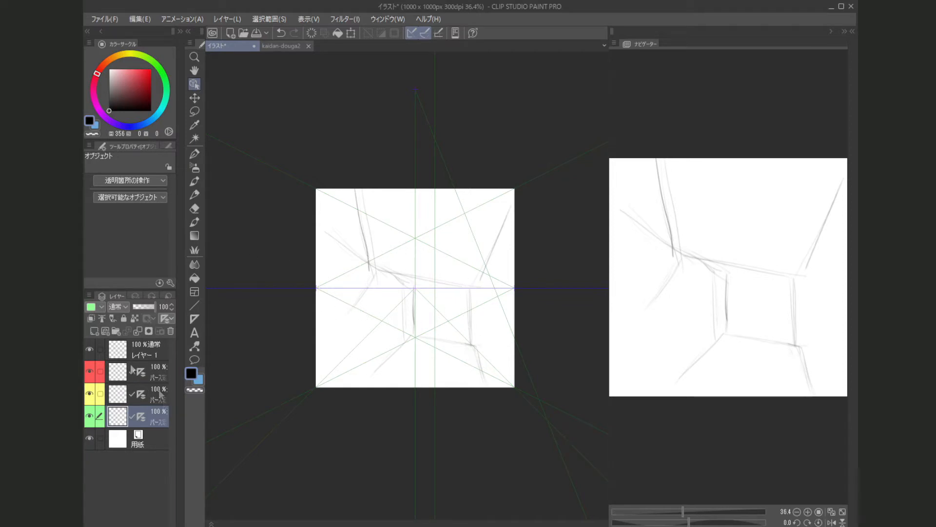
# Create a layer folder above the red, yellow and green ruler layers and move all three into it.
pyautogui.click(119, 331)
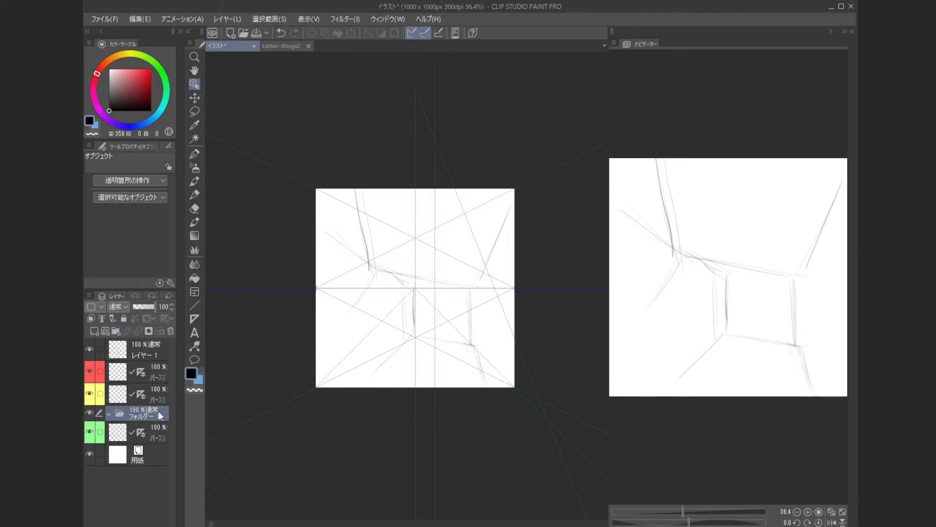
pyautogui.moveTo(156, 411); pyautogui.dragTo(159, 368)
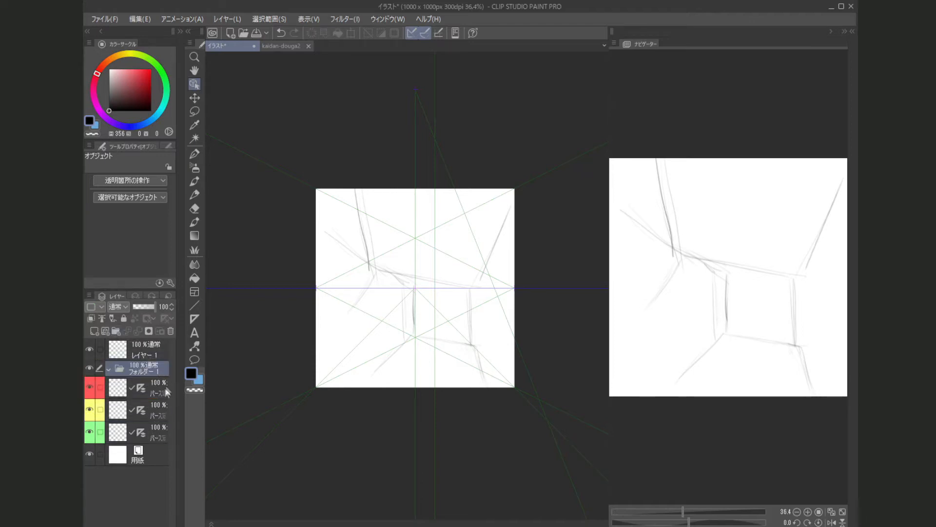
pyautogui.click(154, 435)
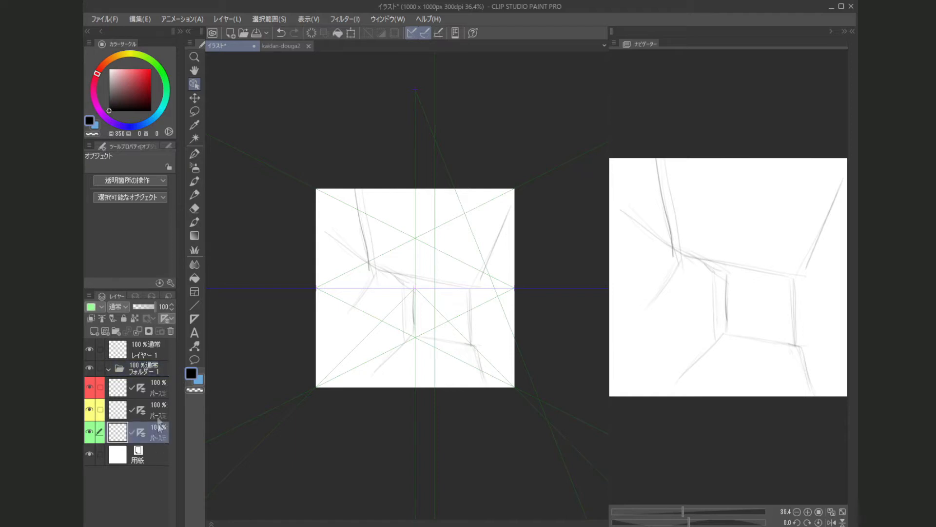
pyautogui.keyDown('shift'); pyautogui.click(152, 394); pyautogui.keyUp('shift')
pyautogui.moveTo(158, 394); pyautogui.dragTo(158, 374)
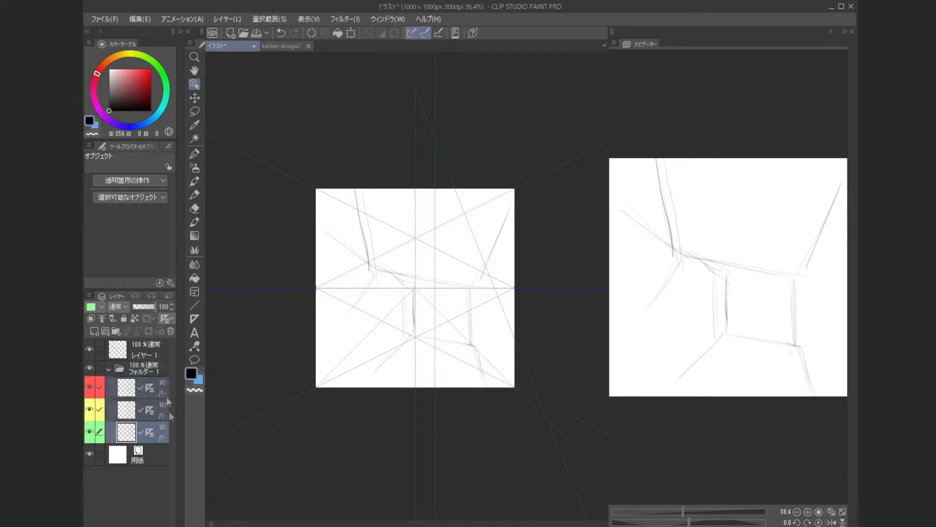
pyautogui.click(161, 393)
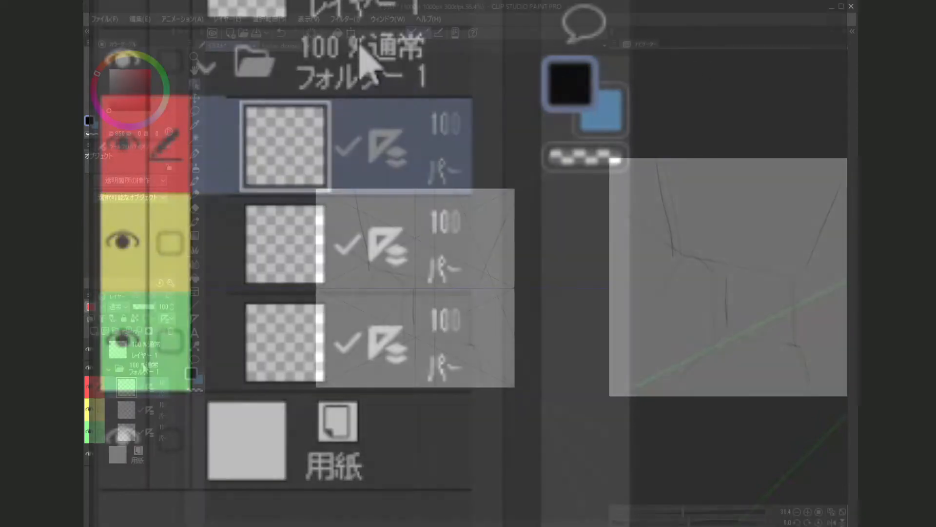
# Rotate the ruler folder clockwise with Scale/Rotate so all three perspective rulers match the tilt of the sketch.
pyautogui.click(363, 58)
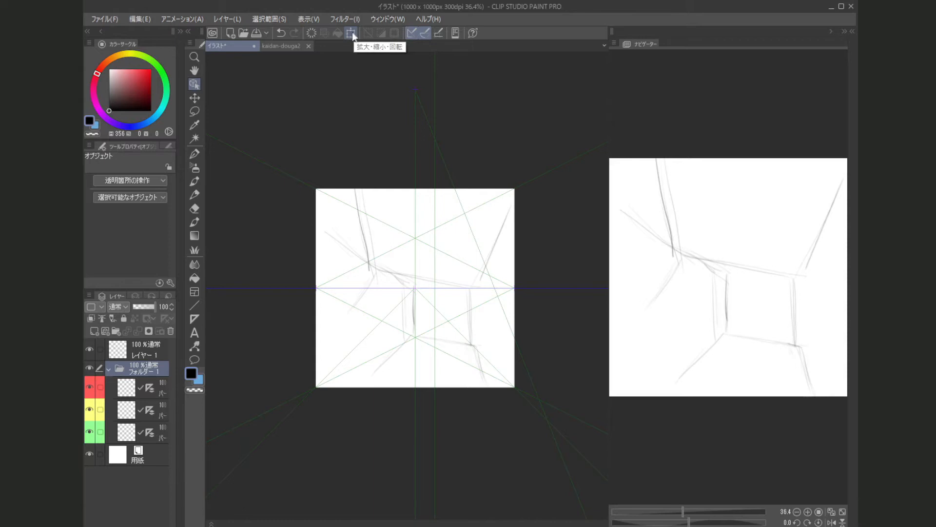
pyautogui.click(350, 34)
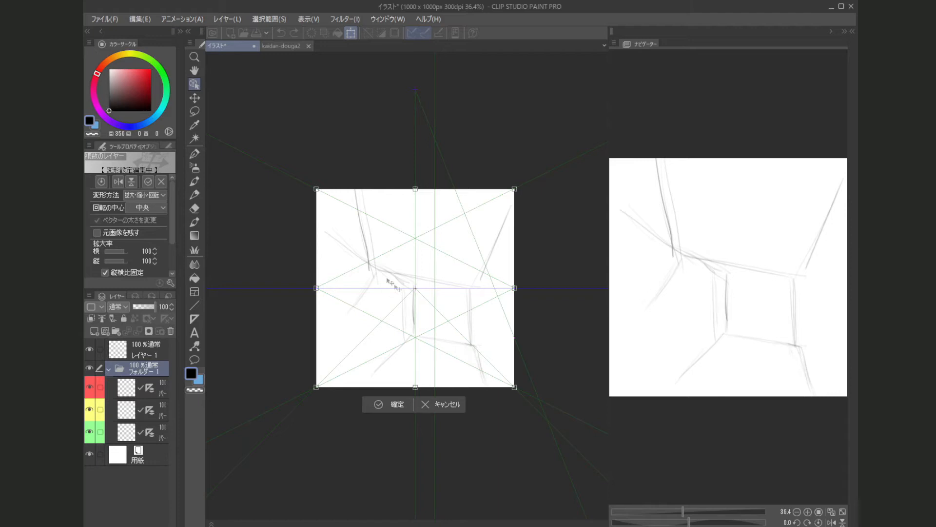
pyautogui.moveTo(528, 397); pyautogui.dragTo(529, 391)
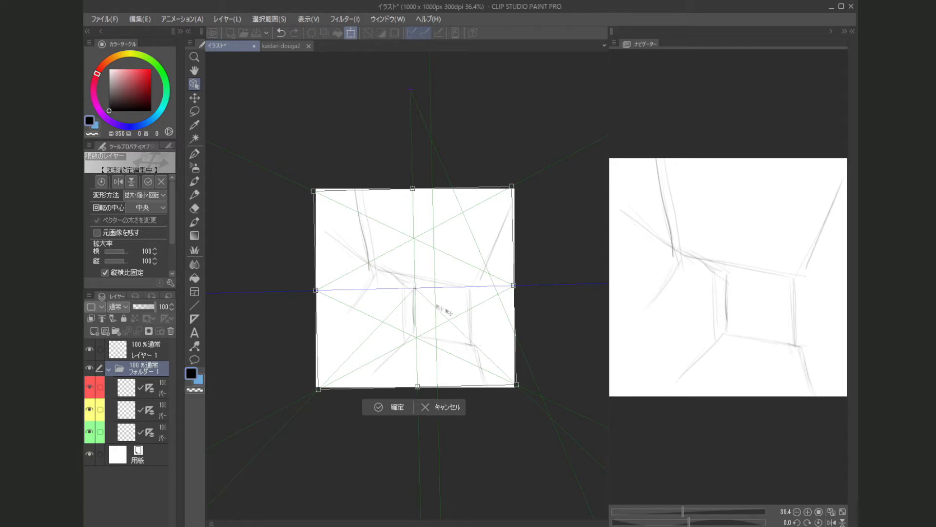
pyautogui.moveTo(533, 394); pyautogui.dragTo(504, 412)
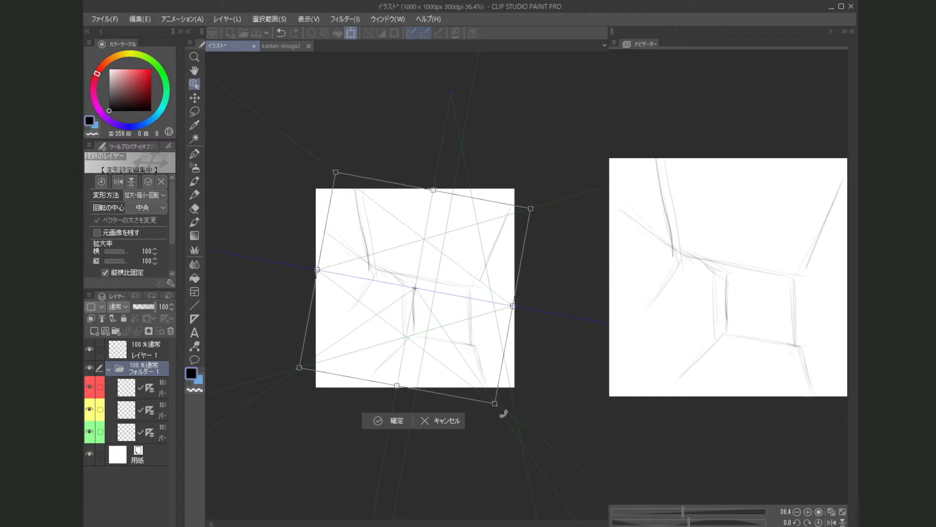
pyautogui.moveTo(503, 414); pyautogui.dragTo(507, 419)
pyautogui.click(394, 421)
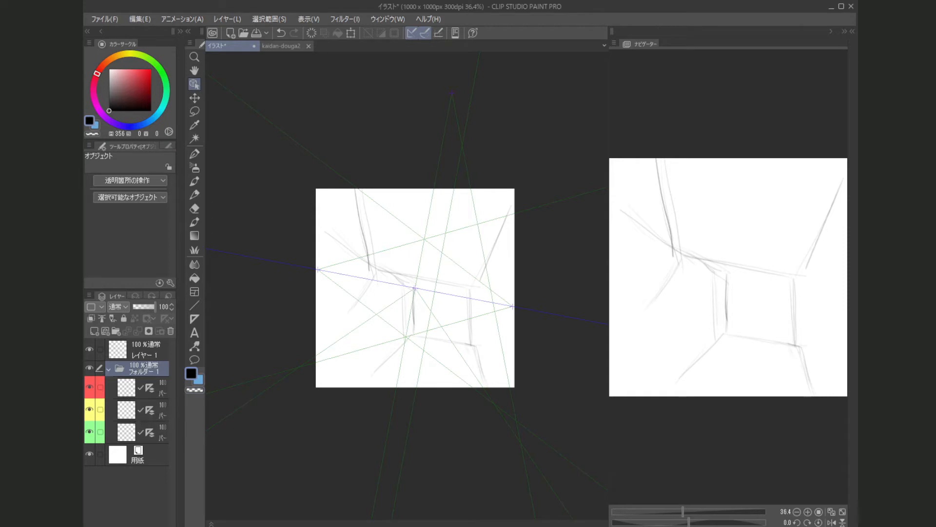
# Make the red ruler layer active, enlarge the canvas view to 55% and rotate it to -11° to level the tilted horizon line.
pyautogui.click(128, 390)
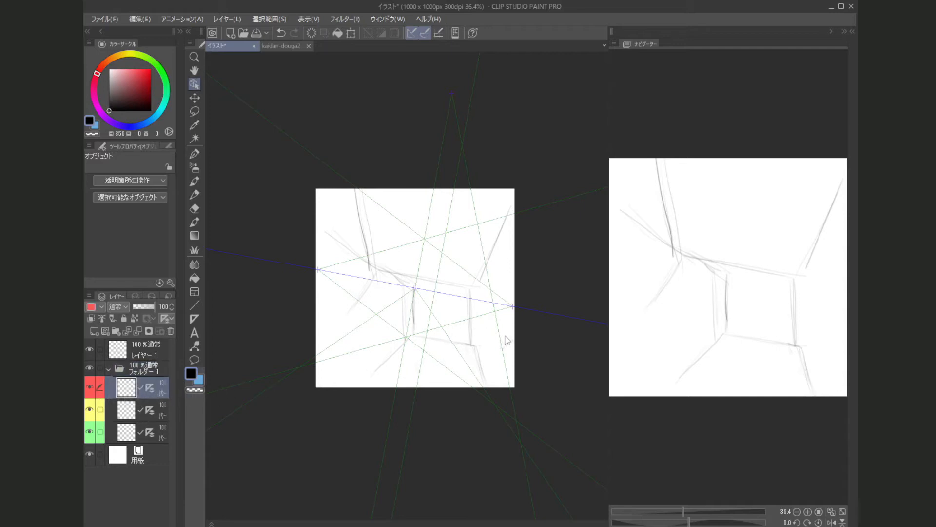
pyautogui.moveTo(554, 350); pyautogui.dragTo(527, 331)
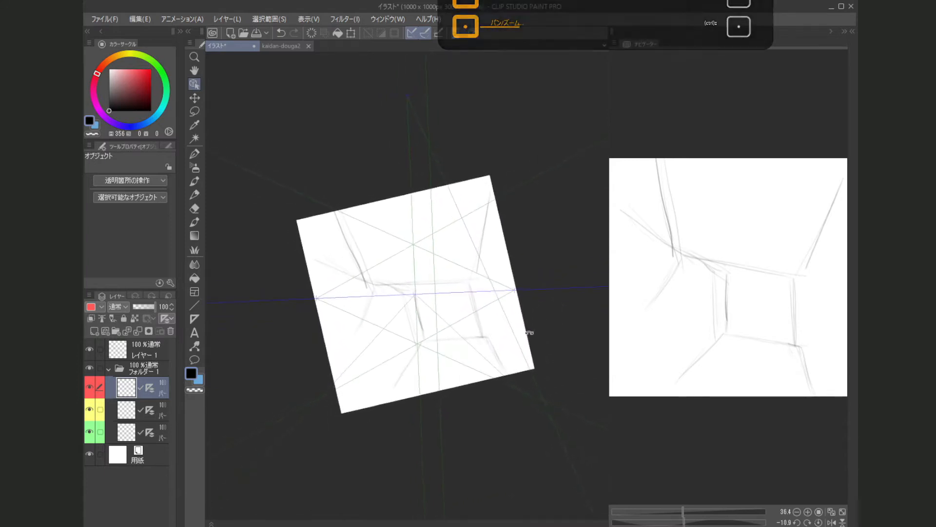
pyautogui.moveTo(424, 349); pyautogui.dragTo(413, 367)
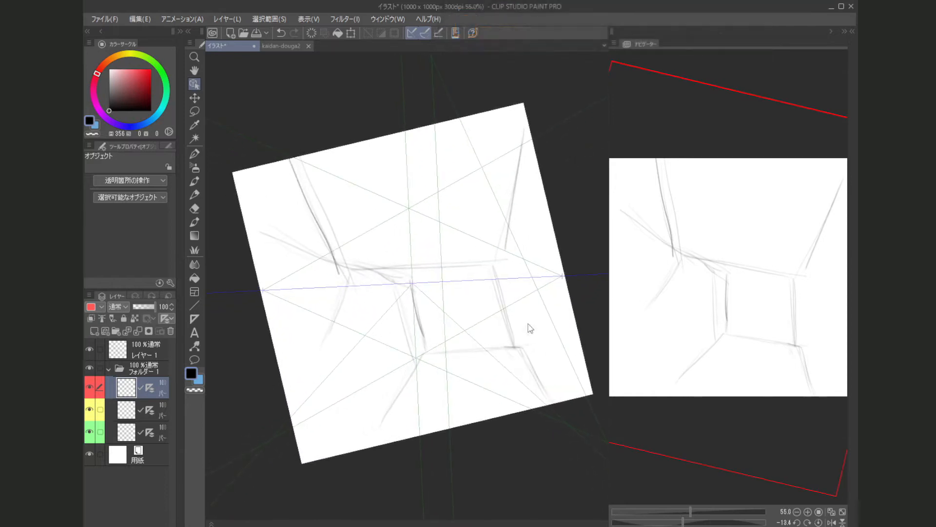
pyautogui.moveTo(535, 319); pyautogui.dragTo(506, 307)
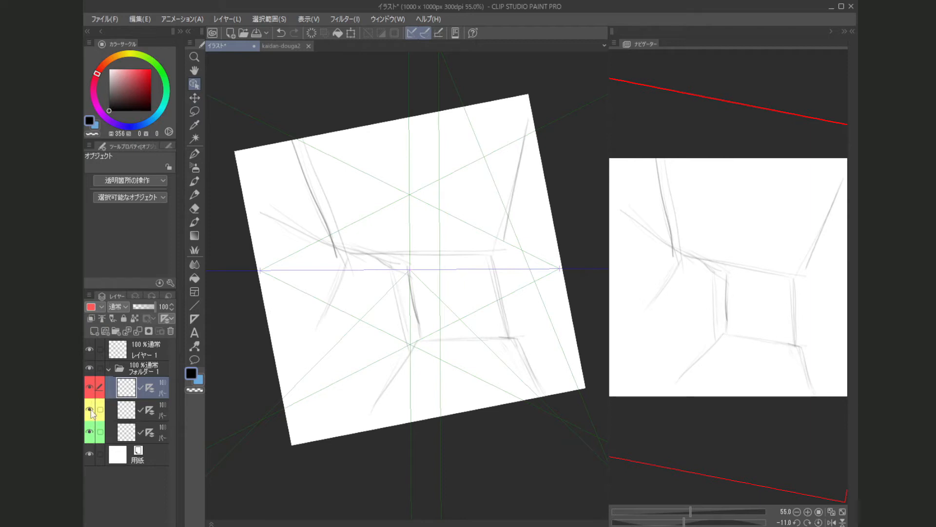
# Hide the yellow and green rulers and shift the red ruler's central vanishing point toward the right side of the sketched back wall.
pyautogui.click(90, 432)
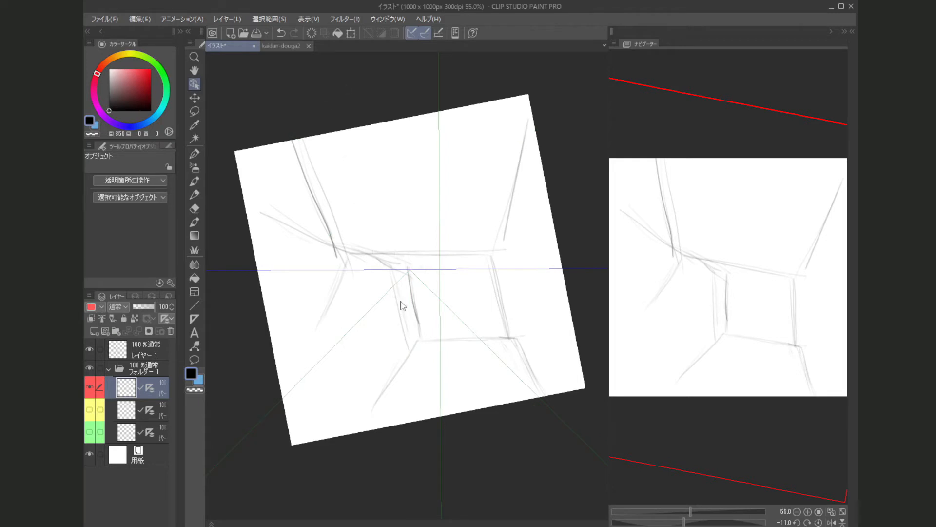
pyautogui.click(441, 280)
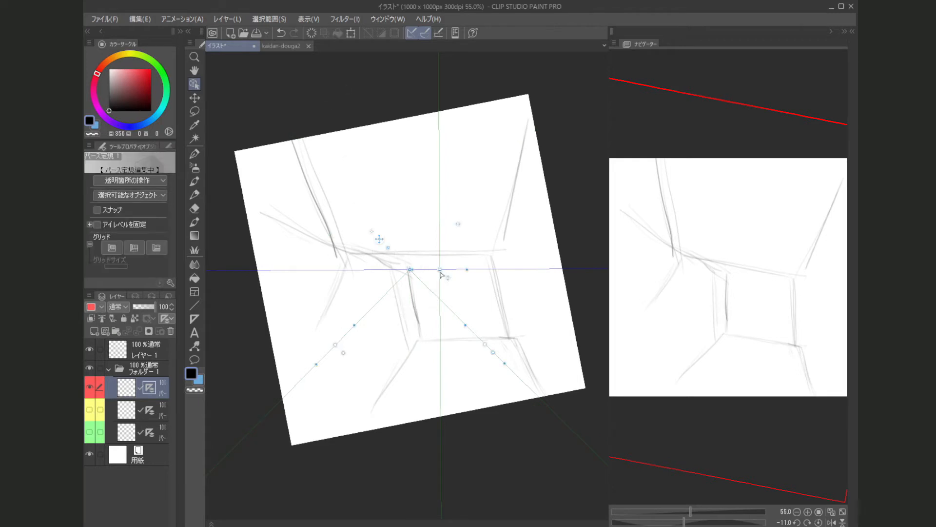
pyautogui.moveTo(441, 272); pyautogui.dragTo(470, 279)
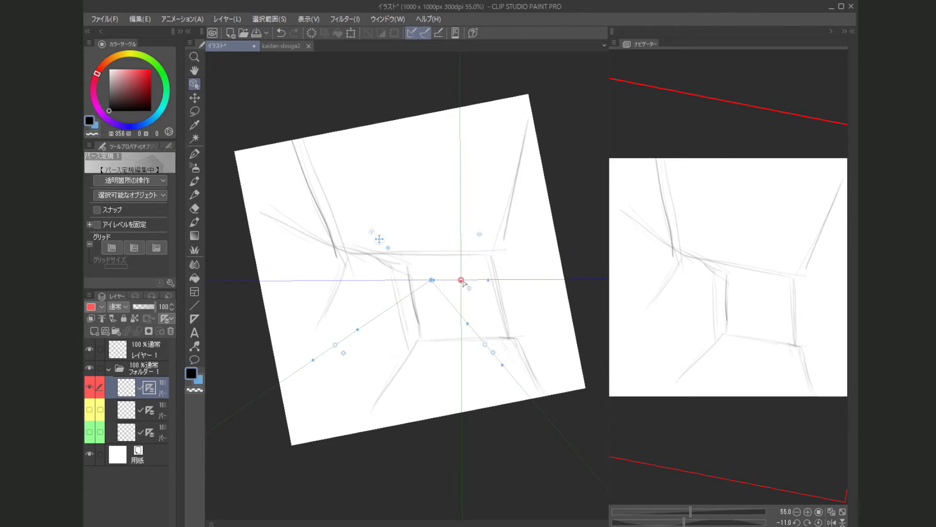
pyautogui.moveTo(461, 280); pyautogui.dragTo(466, 285)
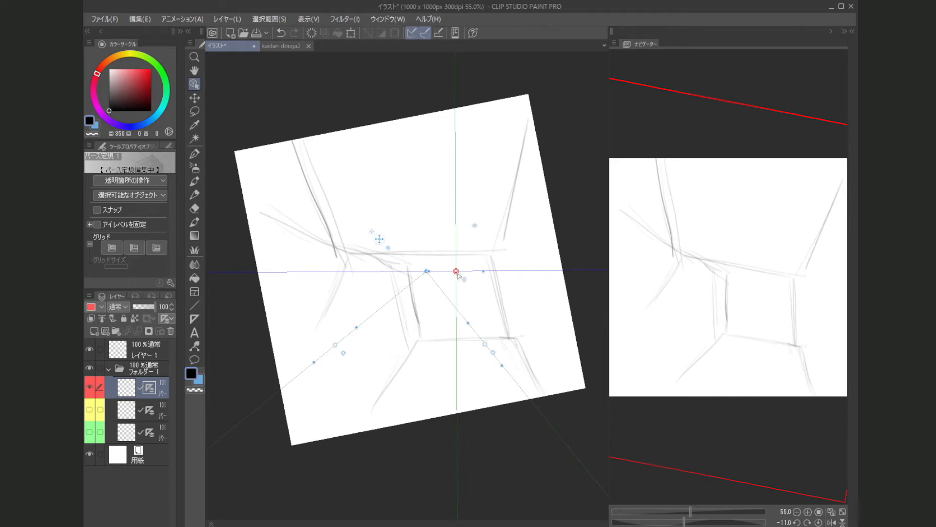
pyautogui.moveTo(456, 272)
pyautogui.mouseDown()
pyautogui.moveTo(465, 267)
pyautogui.moveTo(476, 289)
pyautogui.moveTo(461, 272)
pyautogui.moveTo(472, 279)
pyautogui.mouseUp()
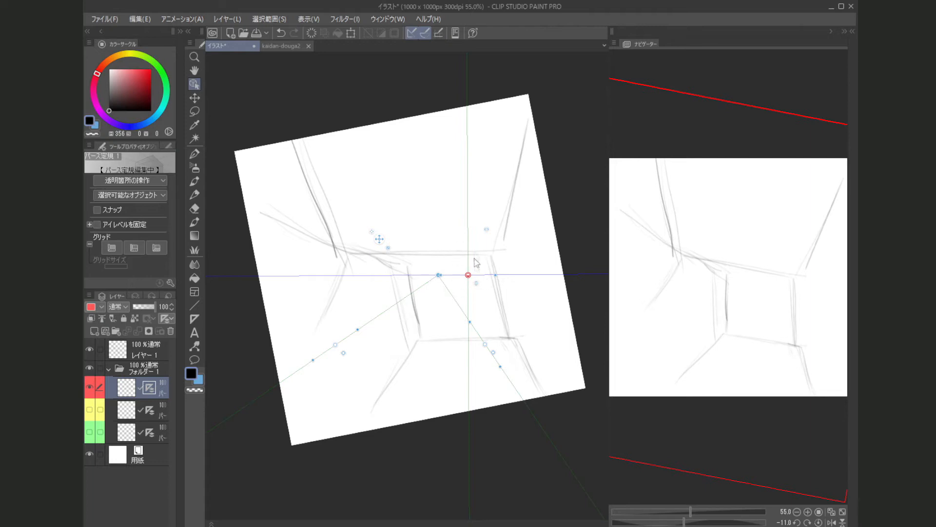
pyautogui.moveTo(468, 276); pyautogui.dragTo(492, 310)
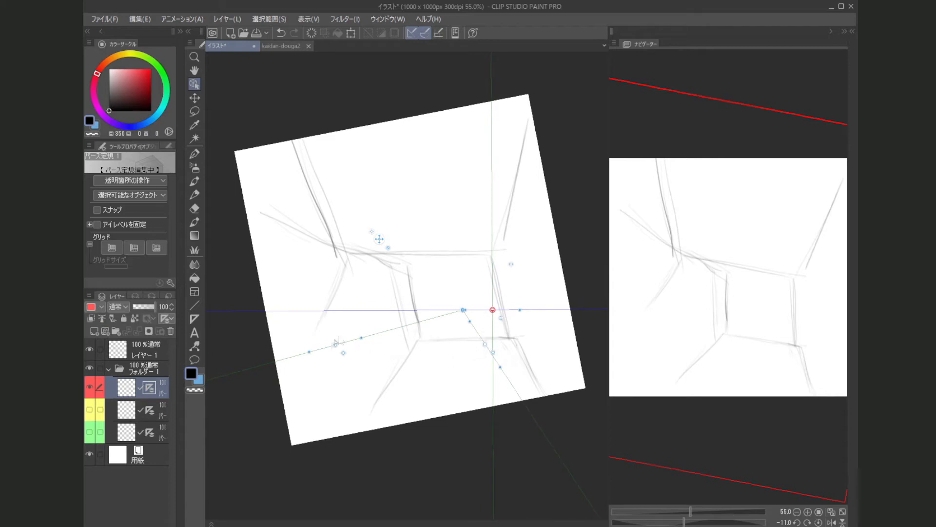
# Align the red ruler's two guide lines with the left and right floor edges, raising its vanishing point to just below the back wall's ceiling line.
pyautogui.moveTo(336, 347); pyautogui.dragTo(388, 387)
pyautogui.moveTo(492, 310)
pyautogui.mouseDown()
pyautogui.moveTo(501, 309)
pyautogui.moveTo(491, 309)
pyautogui.mouseUp()
pyautogui.moveTo(389, 387); pyautogui.dragTo(388, 387)
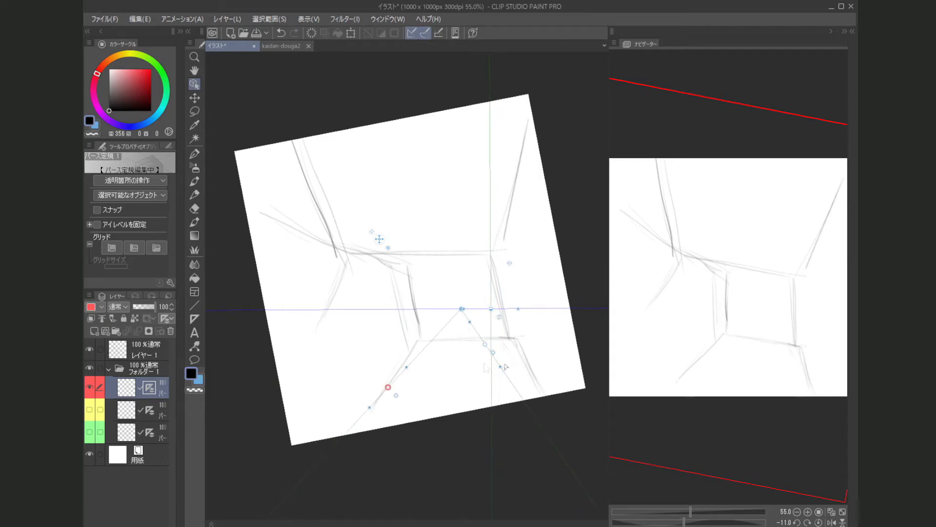
pyautogui.moveTo(485, 344); pyautogui.dragTo(535, 381)
pyautogui.moveTo(492, 311); pyautogui.dragTo(496, 271)
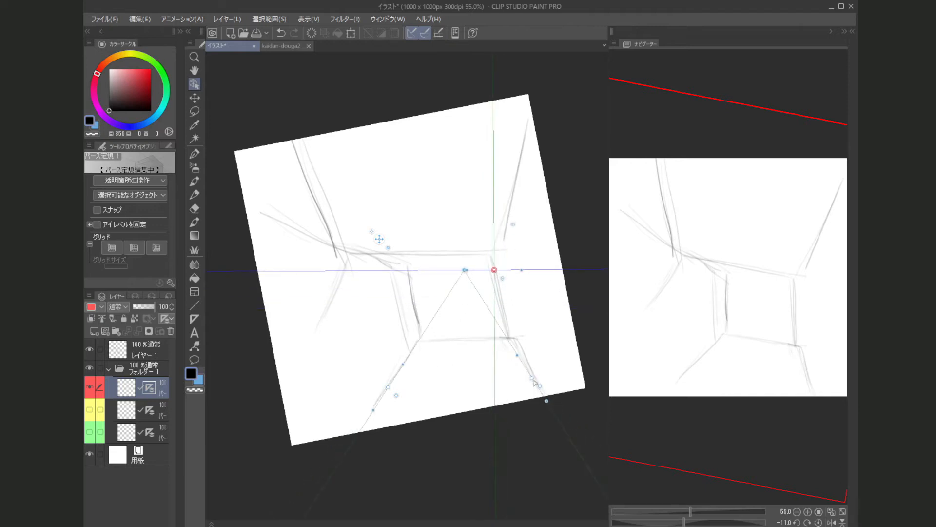
pyautogui.moveTo(533, 383); pyautogui.dragTo(535, 377)
pyautogui.moveTo(388, 388); pyautogui.dragTo(385, 388)
# Show only the yellow ruler and spread its left and right vanishing points outward along the horizon, beyond the canvas edges.
pyautogui.keyDown('alt'); pyautogui.click(92, 411); pyautogui.keyUp('alt')
pyautogui.click(115, 413)
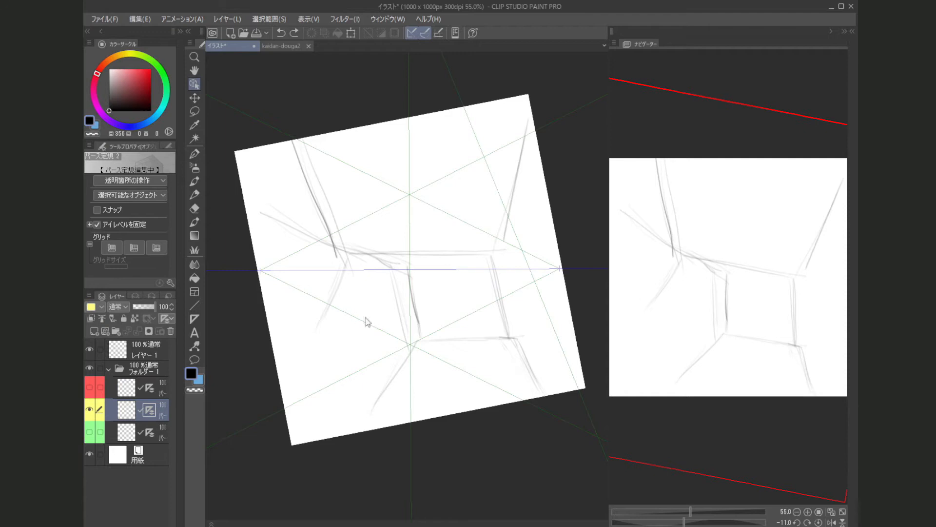
pyautogui.scroll(-3, 337, 353)
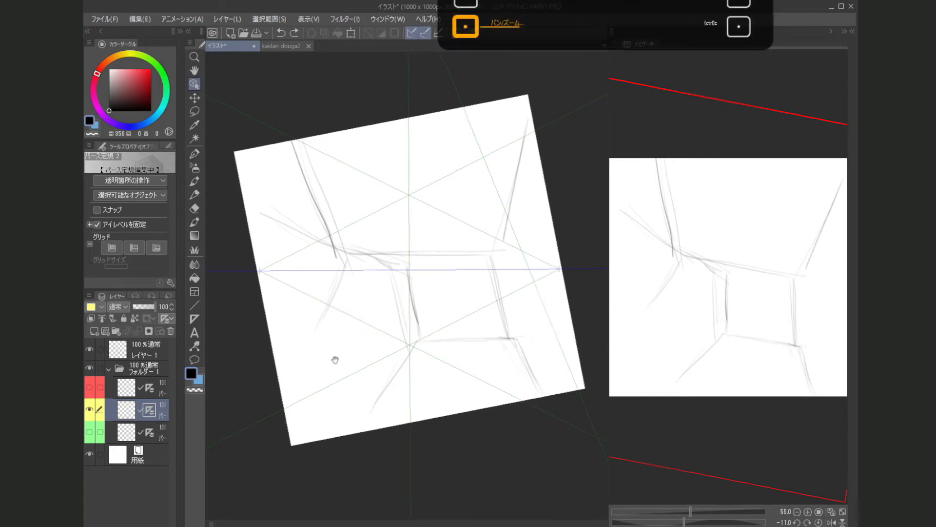
pyautogui.moveTo(328, 340); pyautogui.dragTo(355, 346)
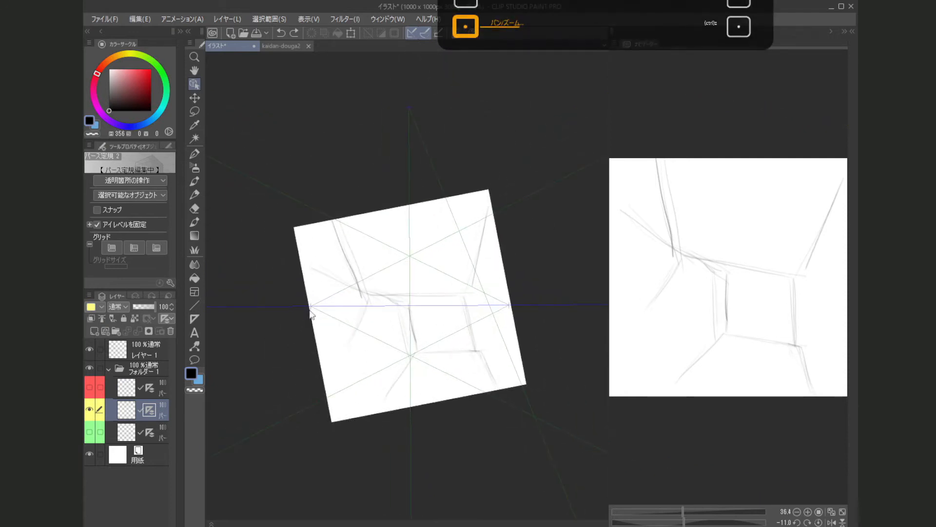
pyautogui.click(310, 309)
pyautogui.moveTo(309, 307); pyautogui.dragTo(274, 306)
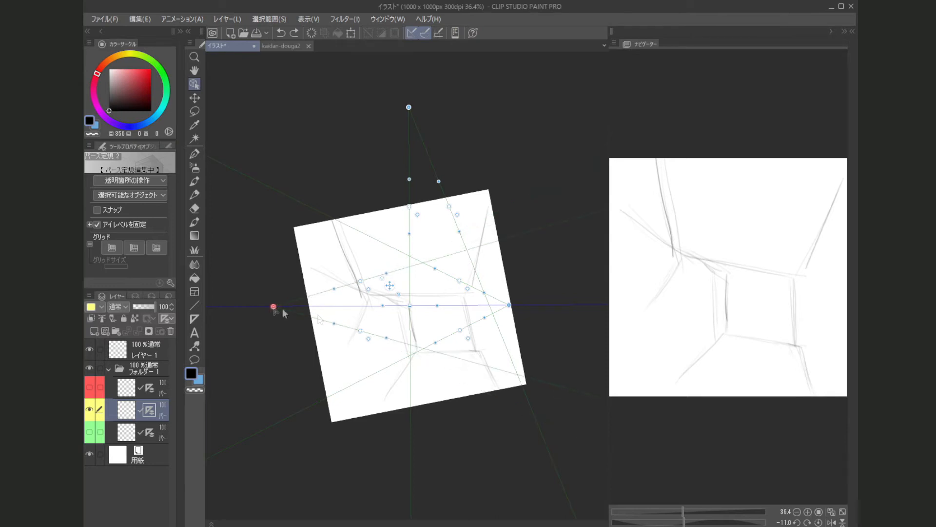
pyautogui.moveTo(509, 306); pyautogui.dragTo(557, 304)
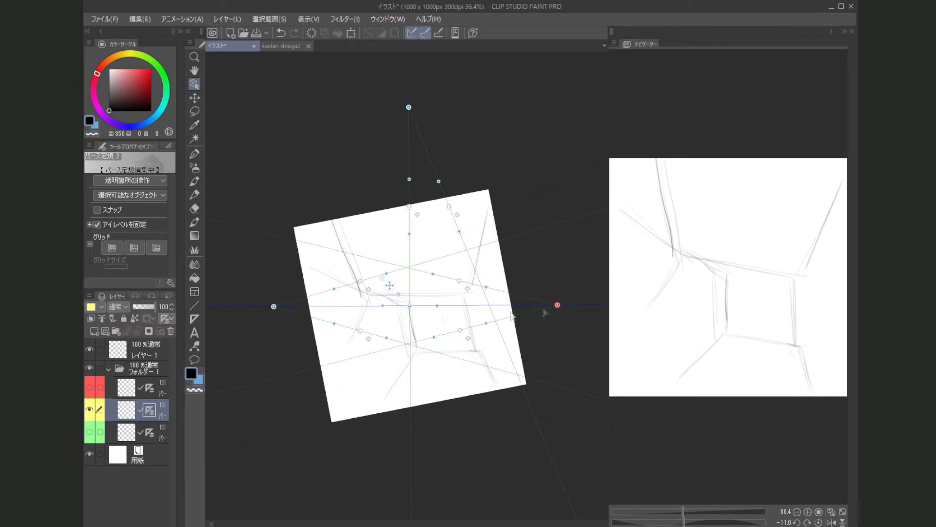
# Swing the guide lines of the yellow ruler's left and right vanishing points outward so they clear the canvas.
pyautogui.moveTo(361, 283); pyautogui.dragTo(237, 236)
pyautogui.moveTo(361, 333); pyautogui.dragTo(234, 366)
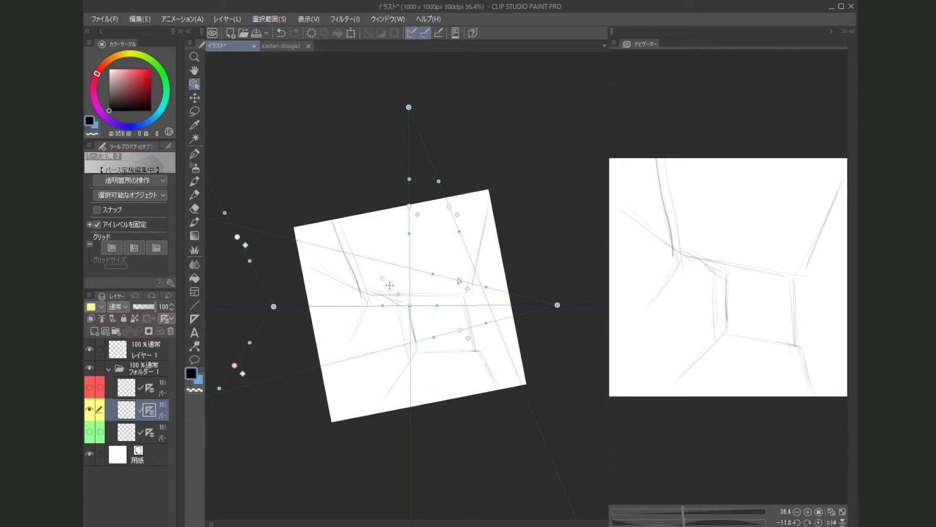
pyautogui.moveTo(459, 281); pyautogui.dragTo(588, 226)
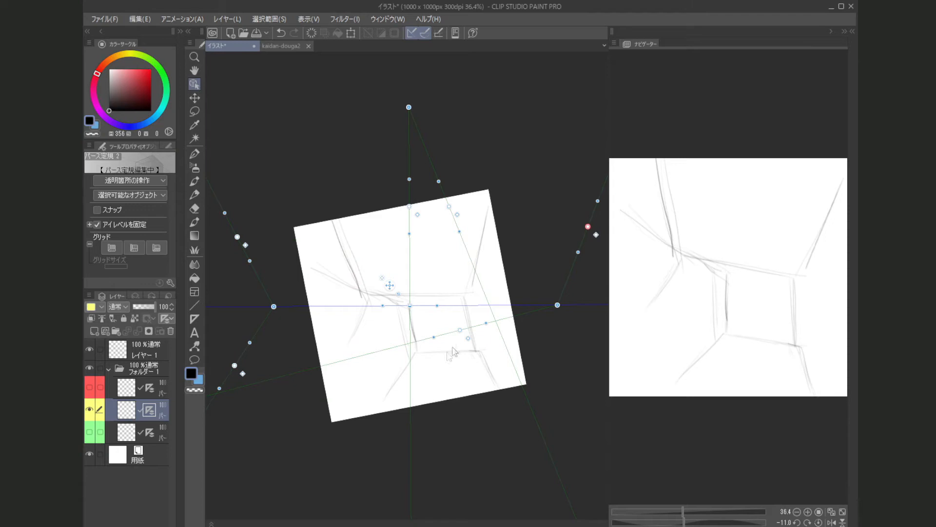
pyautogui.moveTo(461, 332); pyautogui.dragTo(591, 358)
# Move the yellow ruler's vertical vanishing point from above the canvas to below it, under the right part of the sketch.
pyautogui.moveTo(410, 108); pyautogui.dragTo(431, 499)
pyautogui.scroll(-2, 452, 483)
pyautogui.moveTo(454, 431); pyautogui.dragTo(451, 392)
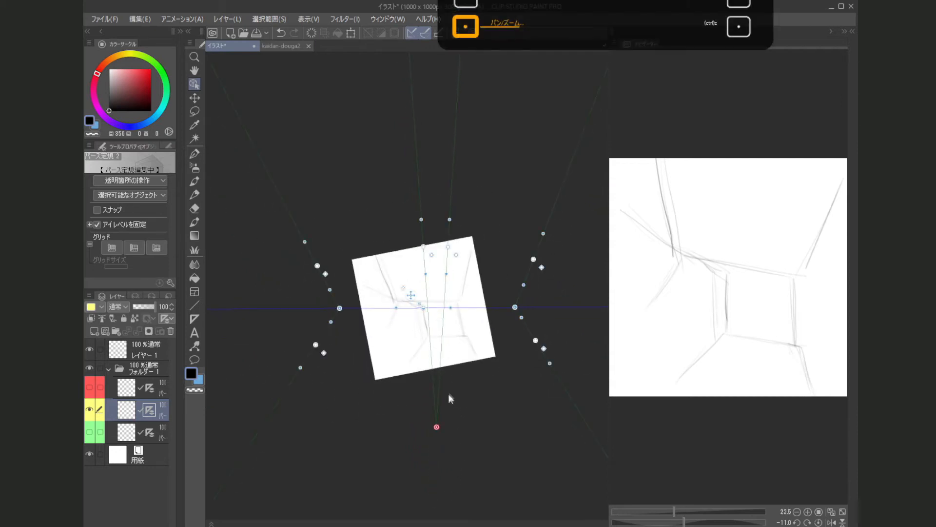
pyautogui.scroll(2, 449, 395)
pyautogui.moveTo(436, 449); pyautogui.dragTo(448, 476)
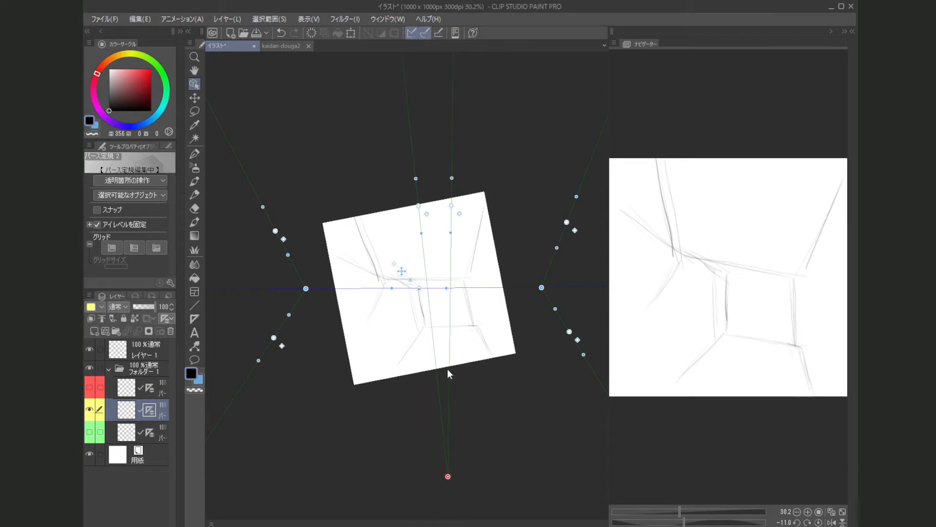
# Align the yellow ruler's two vertical guide lines with the upper-left and upper-right wall edges of the sketch.
pyautogui.moveTo(419, 207); pyautogui.dragTo(372, 218)
pyautogui.scroll(1, 363, 261)
pyautogui.scroll(1, 364, 263)
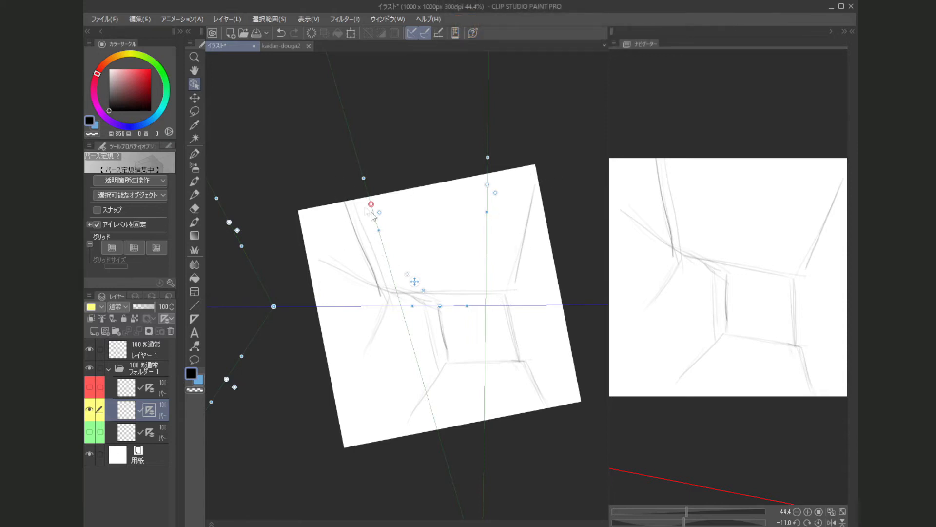
pyautogui.moveTo(372, 206); pyautogui.dragTo(368, 209)
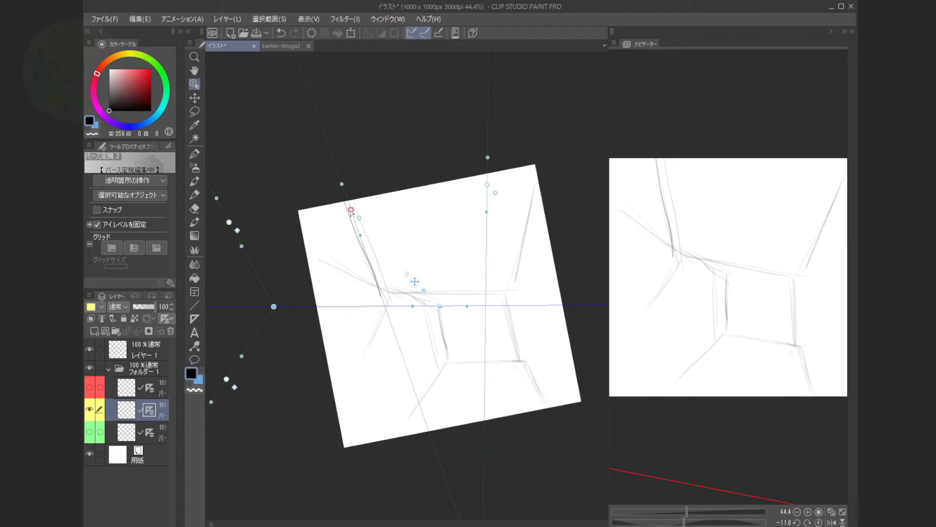
pyautogui.moveTo(487, 185); pyautogui.dragTo(532, 192)
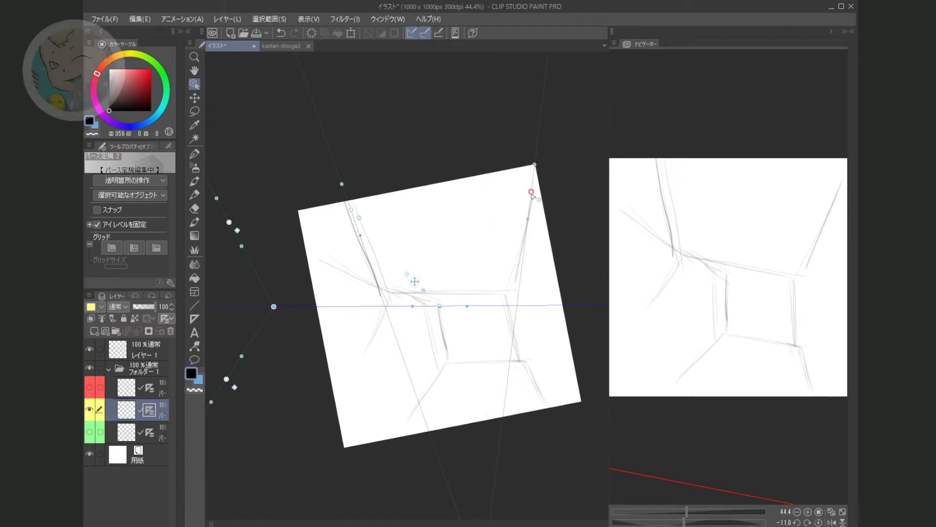
pyautogui.scroll(-5, 455, 406)
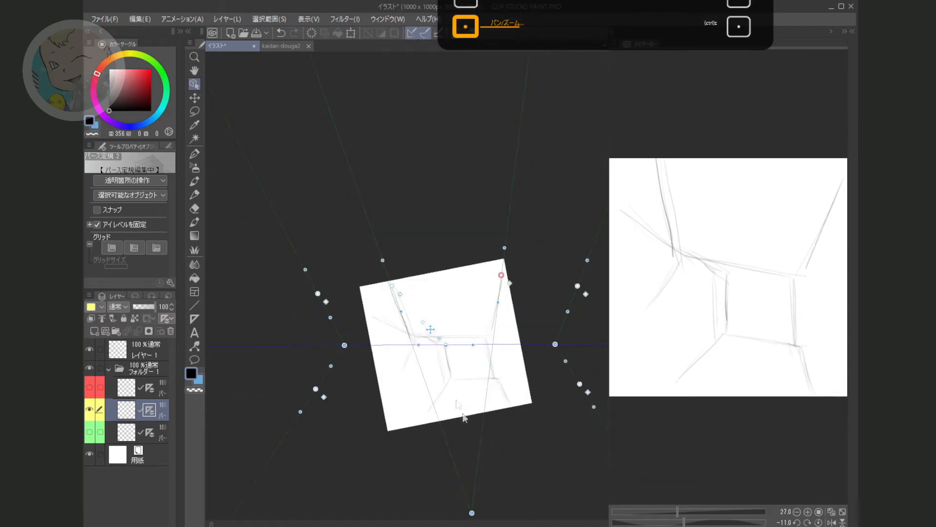
pyautogui.moveTo(461, 443); pyautogui.dragTo(442, 415)
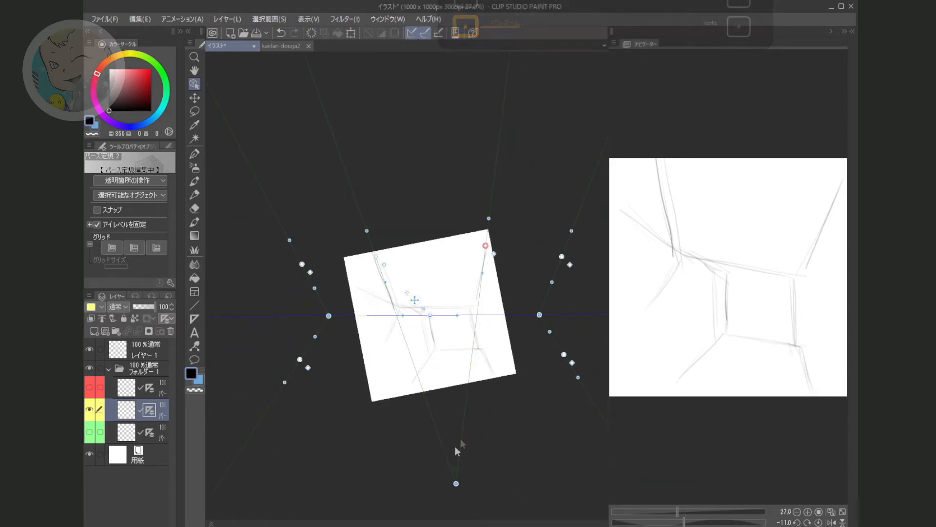
pyautogui.scroll(4, 460, 490)
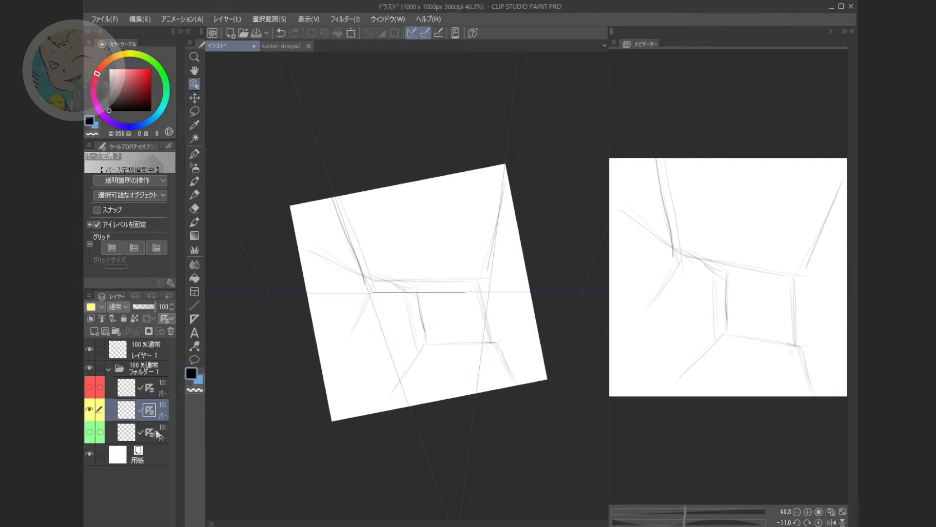
# Show only the green ruler and move its central vanishing point up above the canvas.
pyautogui.click(90, 410)
pyautogui.click(90, 432)
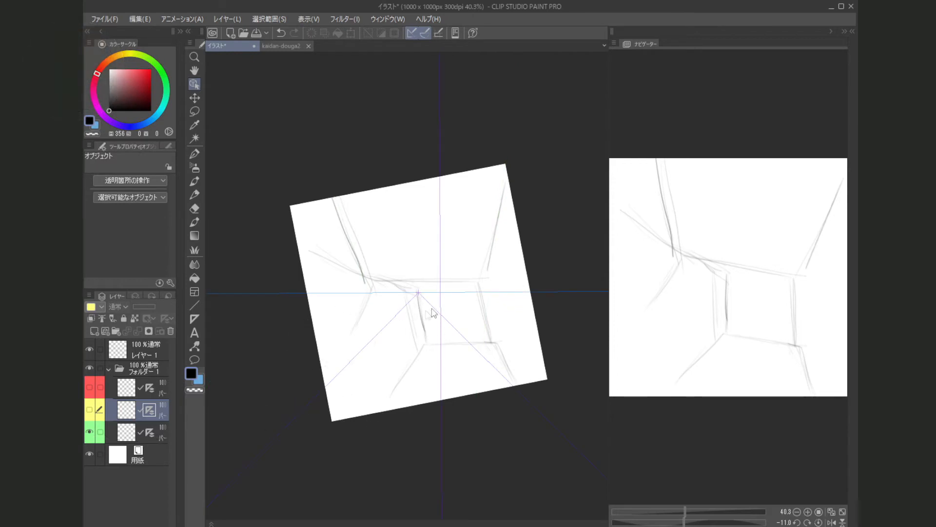
pyautogui.click(441, 296)
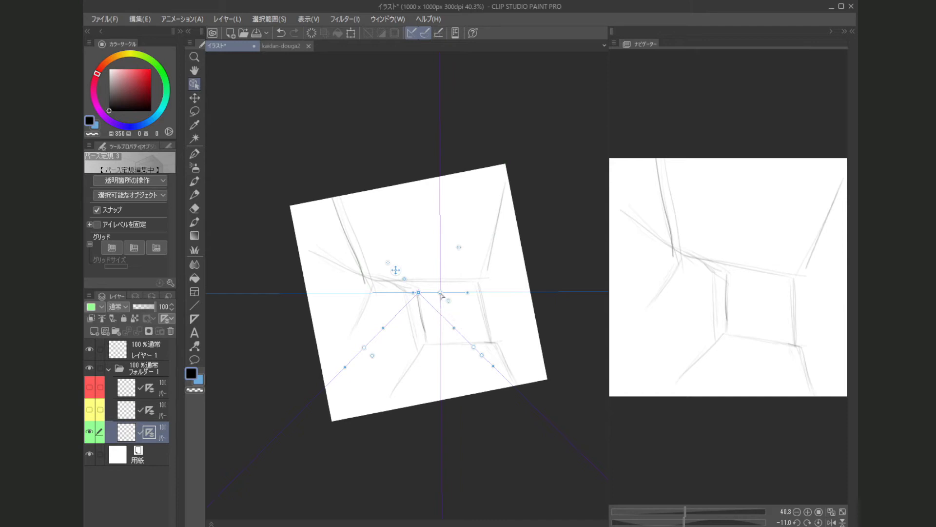
pyautogui.moveTo(441, 293); pyautogui.dragTo(455, 264)
pyautogui.scroll(3, 421, 324)
pyautogui.scroll(1, 419, 323)
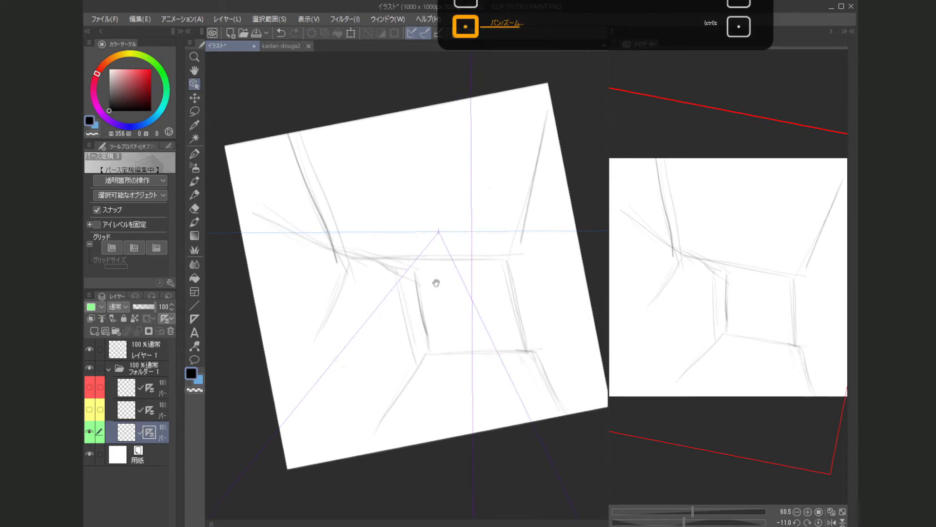
pyautogui.scroll(-4, 439, 270)
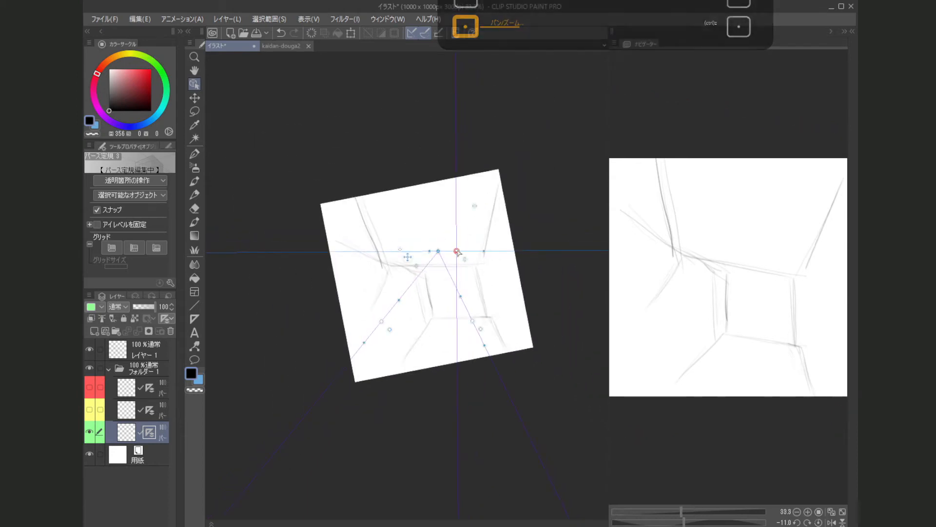
pyautogui.moveTo(457, 252); pyautogui.dragTo(459, 156)
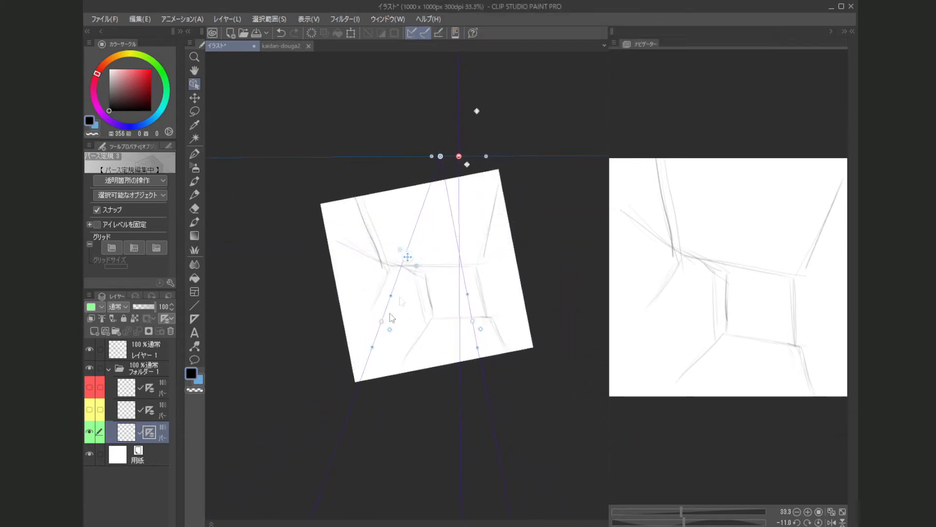
# Align the green ruler's guide lines with the lower-left wall edge and the back wall's right edge in the sketch.
pyautogui.moveTo(382, 322); pyautogui.dragTo(372, 315)
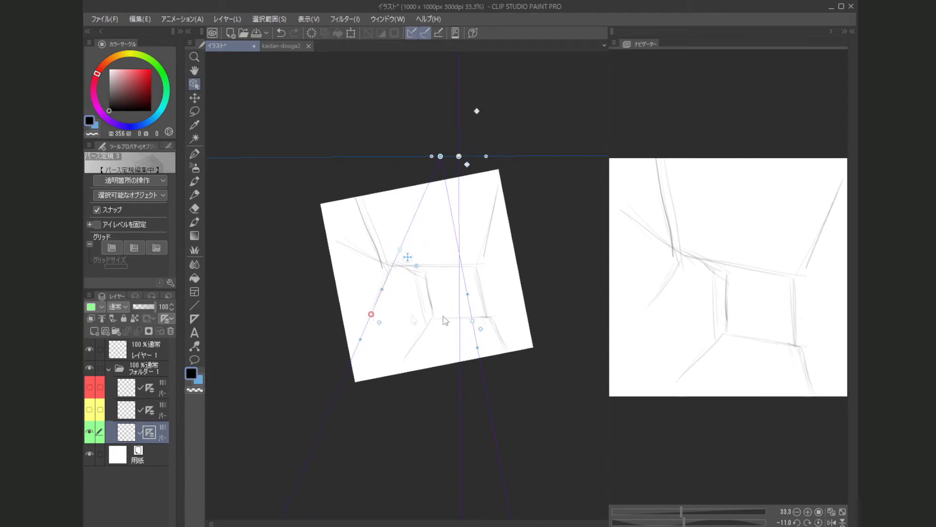
pyautogui.moveTo(474, 321); pyautogui.dragTo(490, 321)
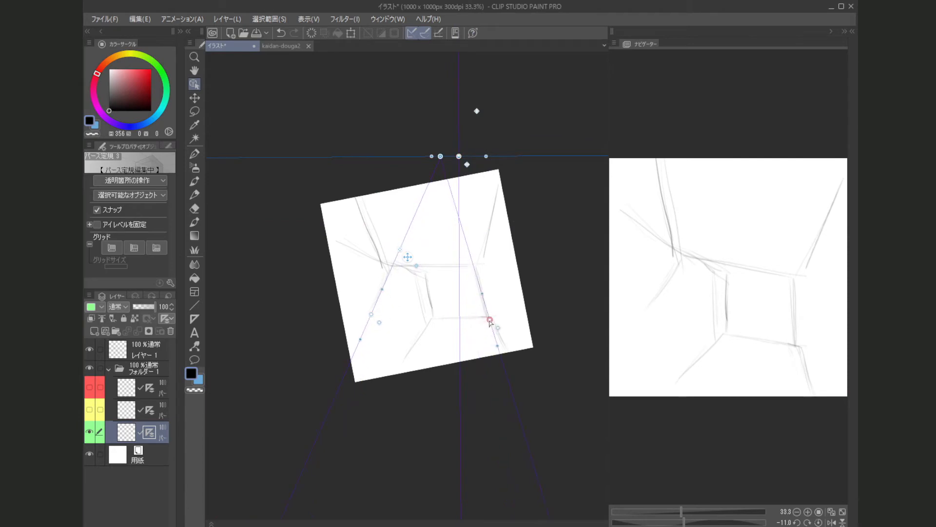
pyautogui.moveTo(428, 296); pyautogui.dragTo(429, 293)
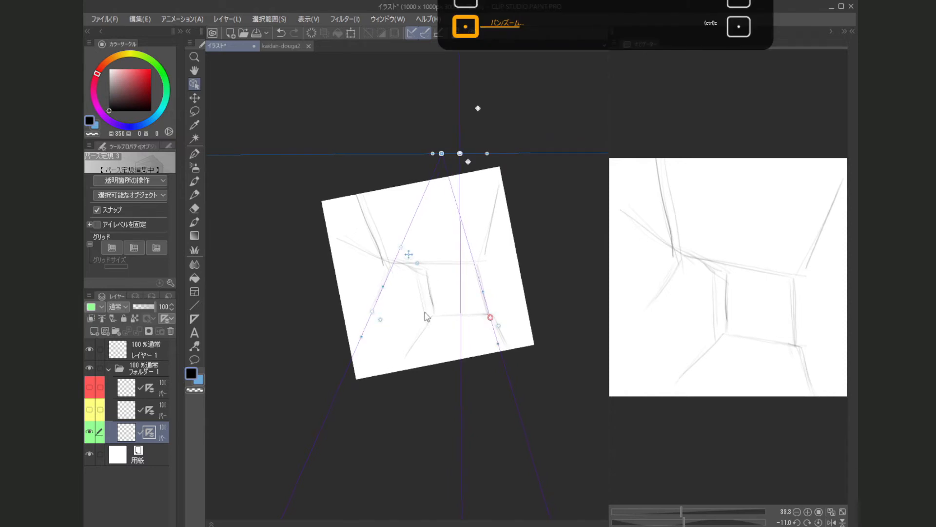
pyautogui.scroll(3, 445, 240)
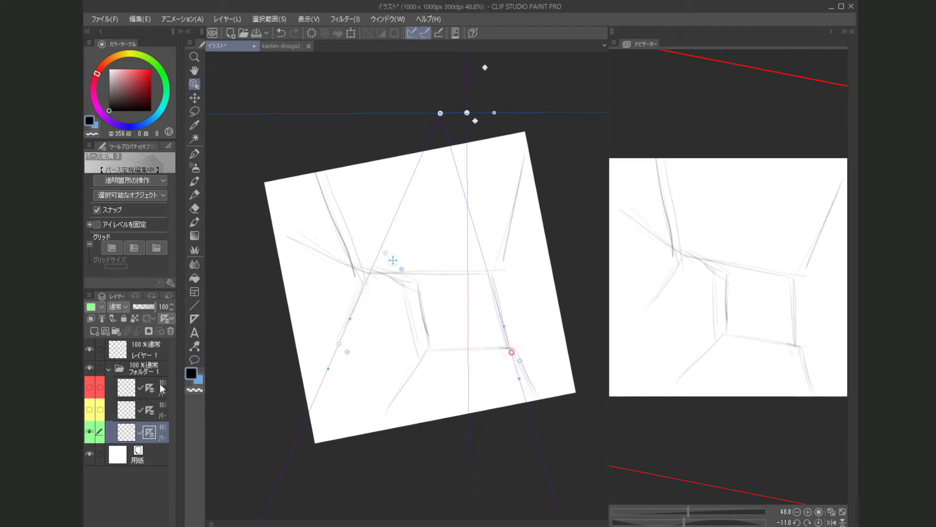
# Lower the sketch layer's opacity to 46% and make the red ruler layer active.
pyautogui.click(149, 353)
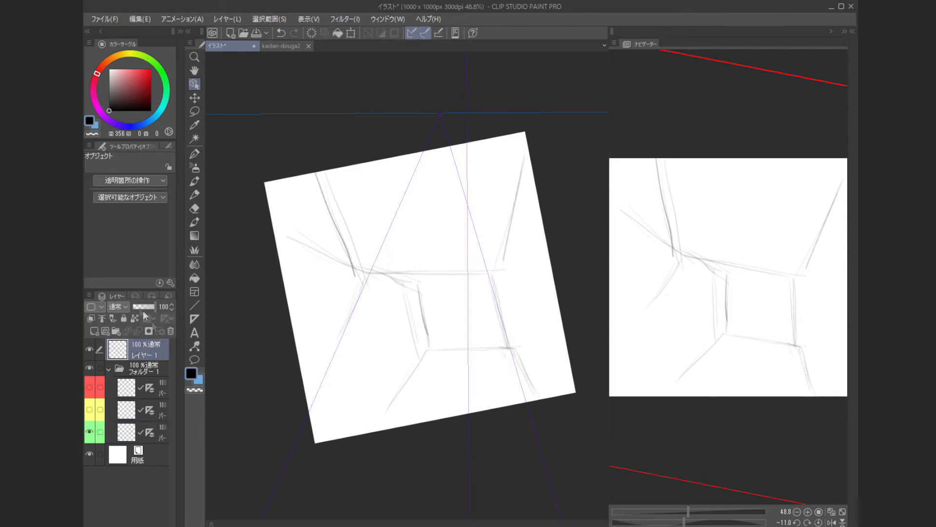
pyautogui.click(143, 308)
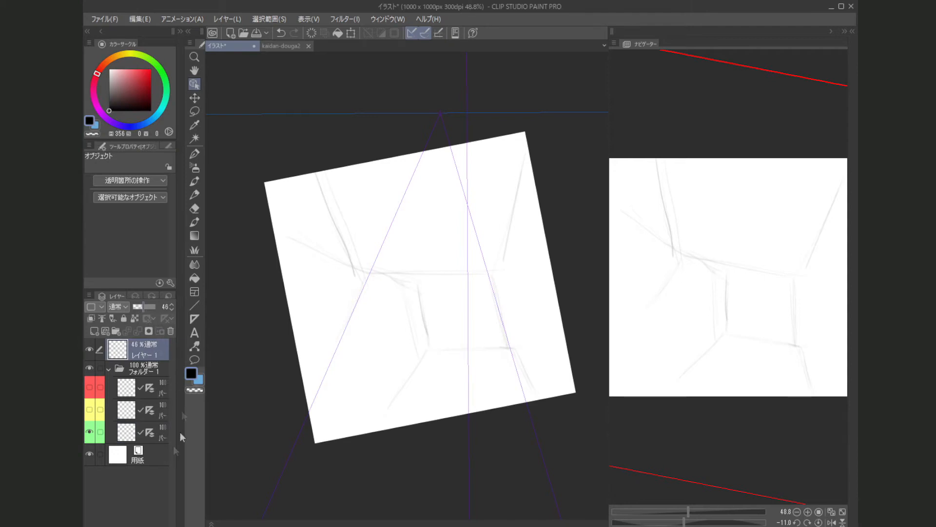
pyautogui.click(162, 383)
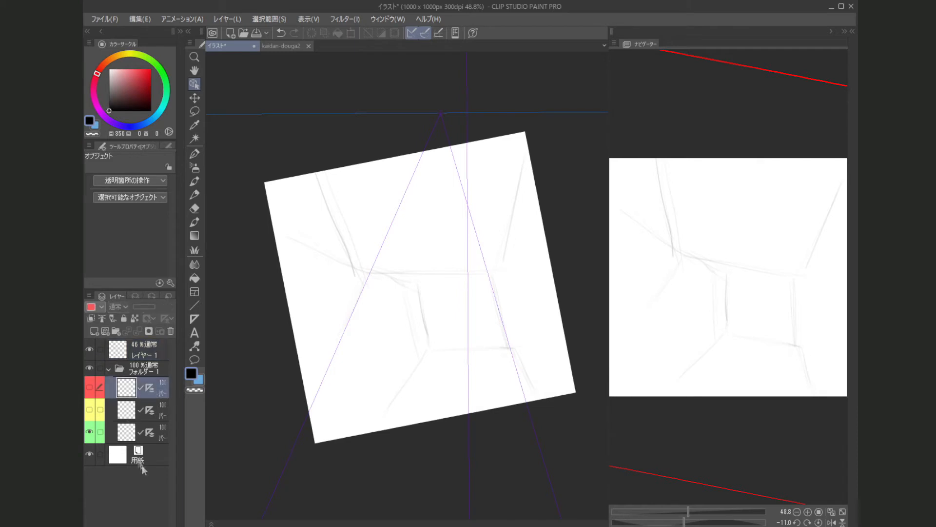
# Add two vector layers above the red ruler layer and give the upper one a blue palette colour.
pyautogui.click(105, 330)
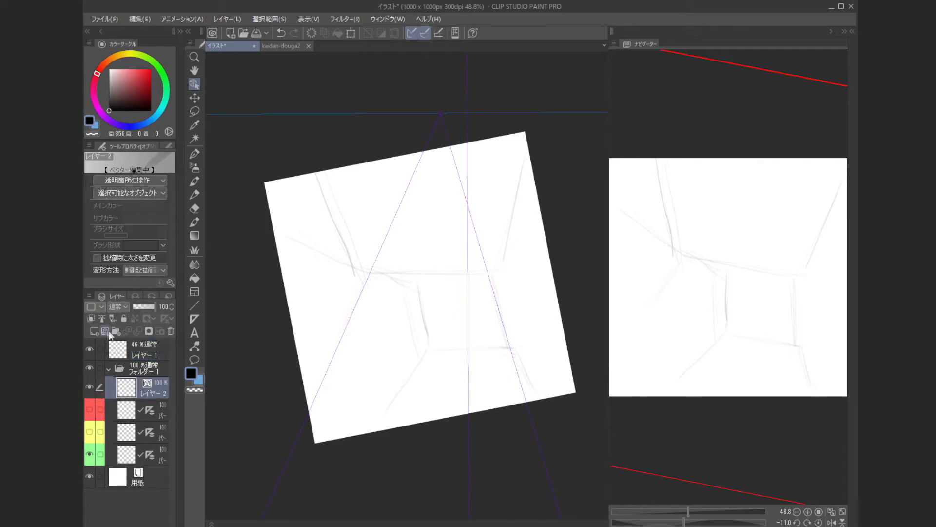
pyautogui.click(105, 331)
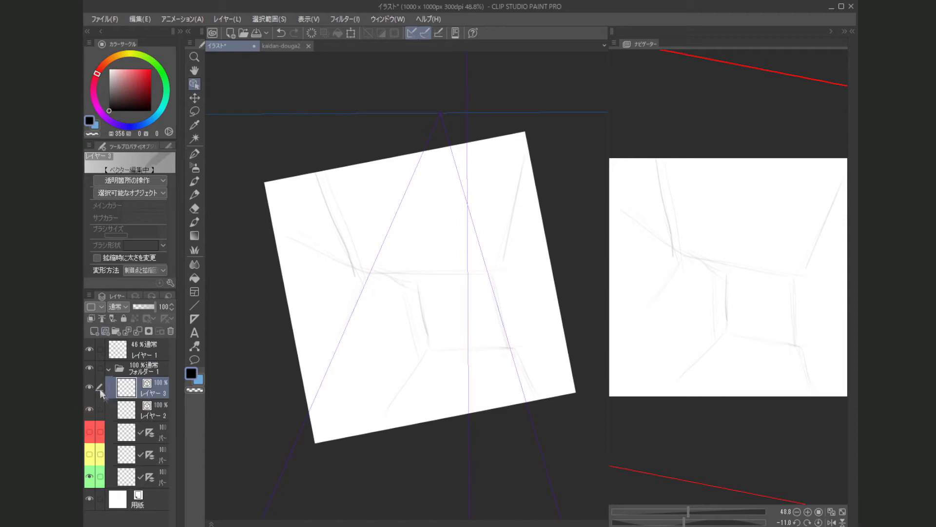
pyautogui.click(99, 307)
pyautogui.click(136, 379)
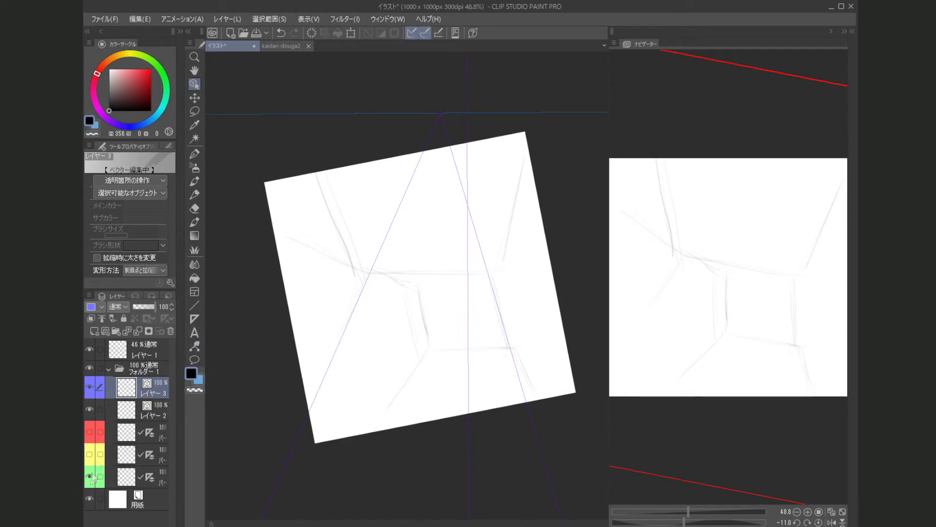
# Show the red ruler in place of the green one and select it on the canvas.
pyautogui.click(90, 431)
pyautogui.click(90, 477)
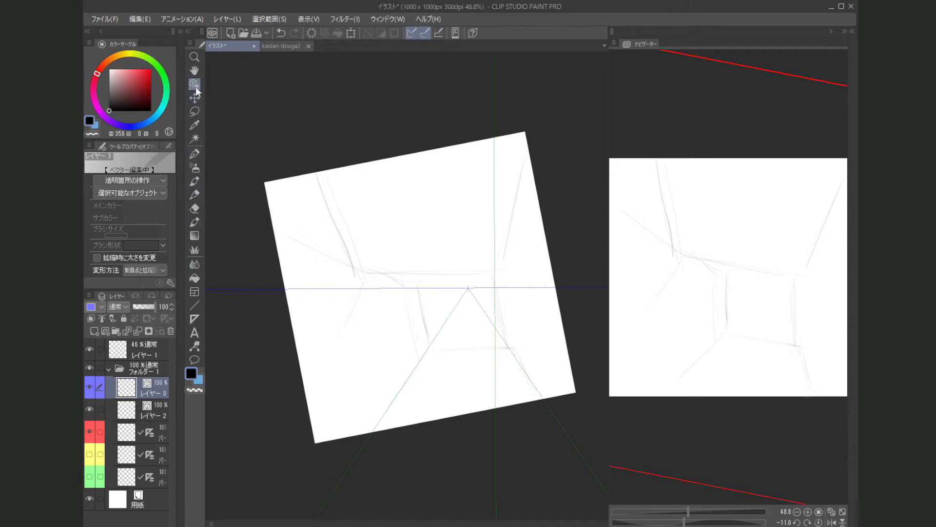
pyautogui.moveTo(445, 375); pyautogui.dragTo(403, 334)
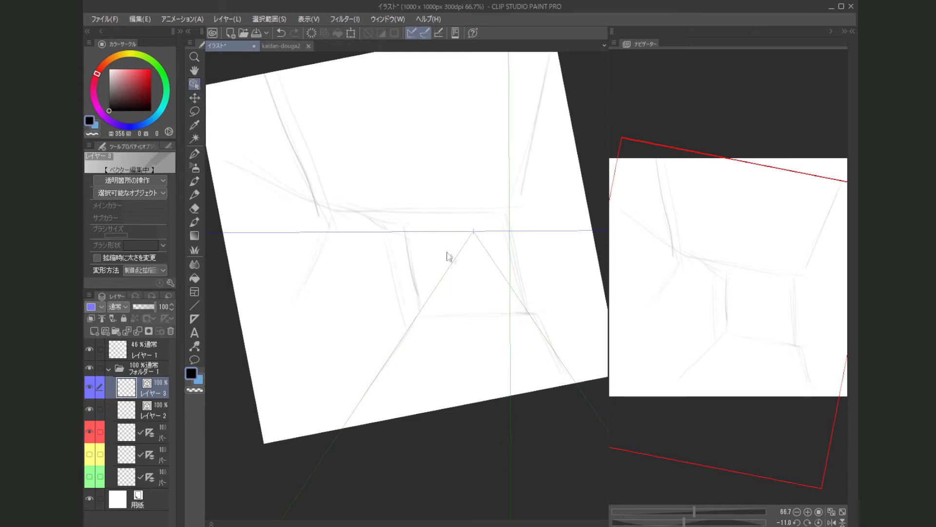
pyautogui.click(471, 234)
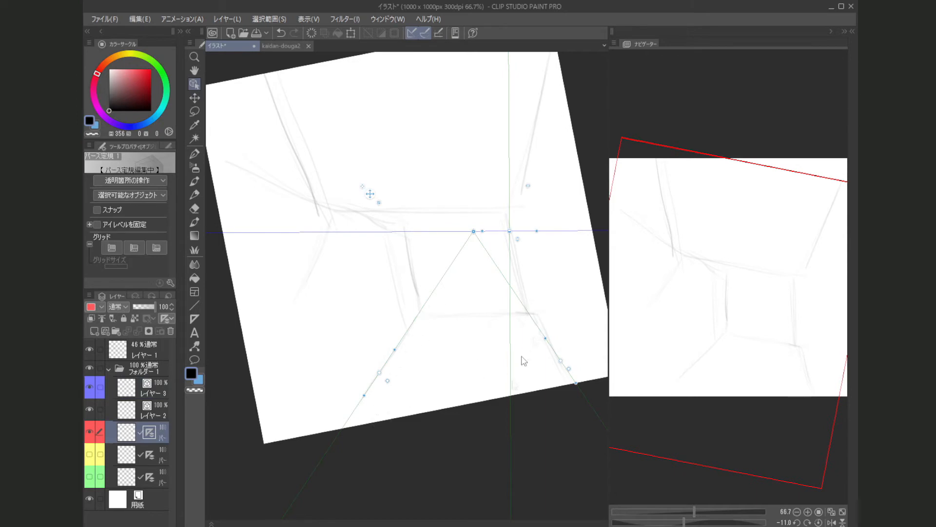
# Turn on snapping for the red perspective ruler.
pyautogui.press('space')
pyautogui.moveTo(445, 377); pyautogui.dragTo(426, 341)
pyautogui.press('space')
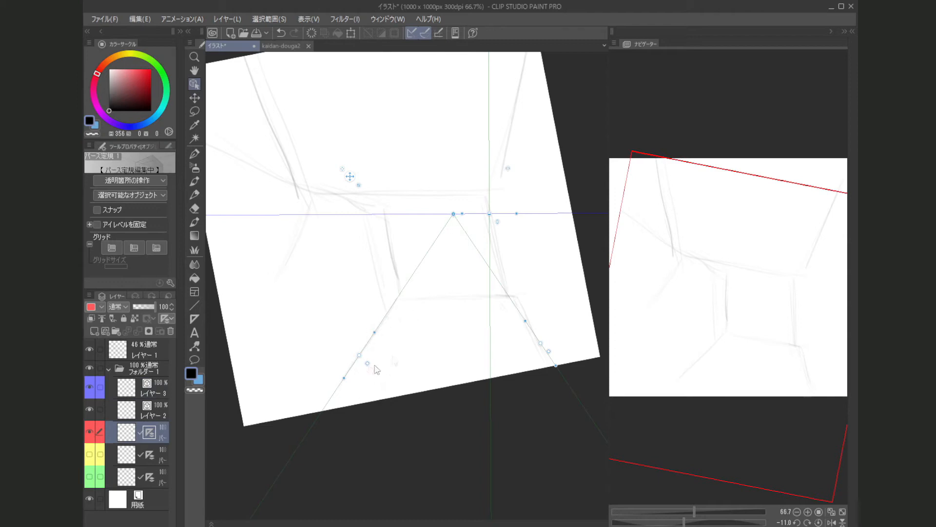
pyautogui.press('space')
pyautogui.moveTo(322, 254); pyautogui.dragTo(321, 271)
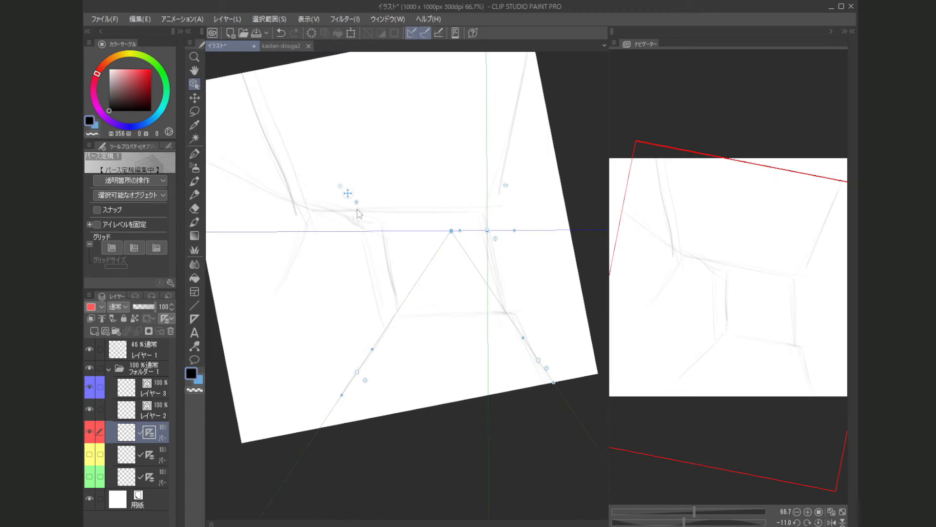
pyautogui.scroll(1, 345, 228)
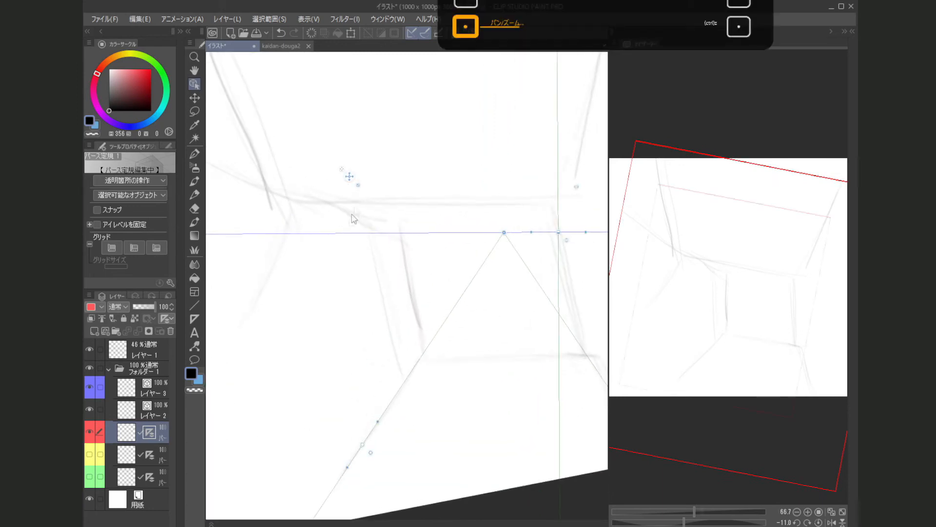
pyautogui.click(358, 186)
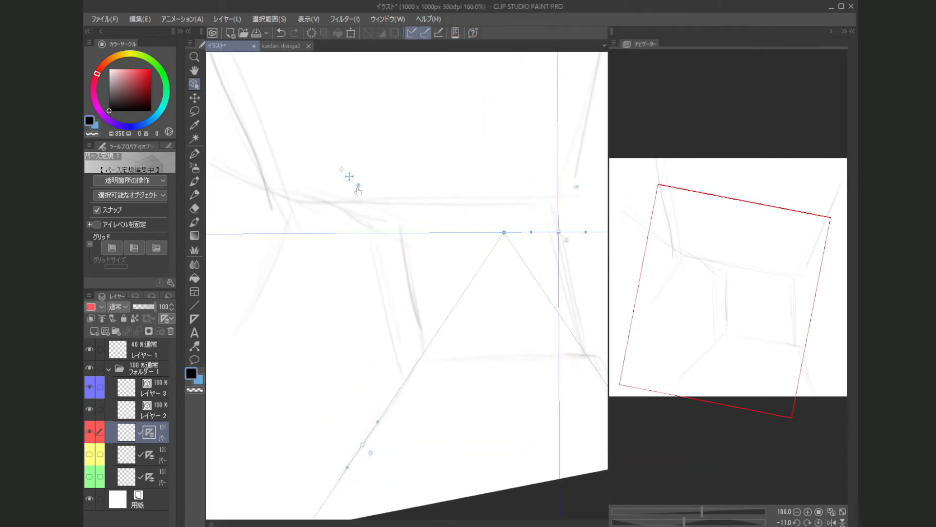
pyautogui.moveTo(500, 371); pyautogui.dragTo(439, 293)
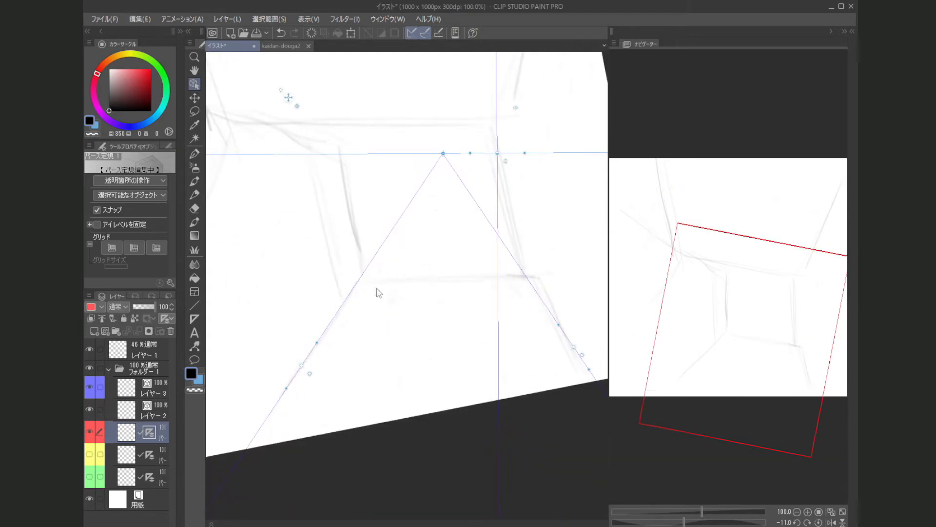
pyautogui.scroll(-1, 389, 331)
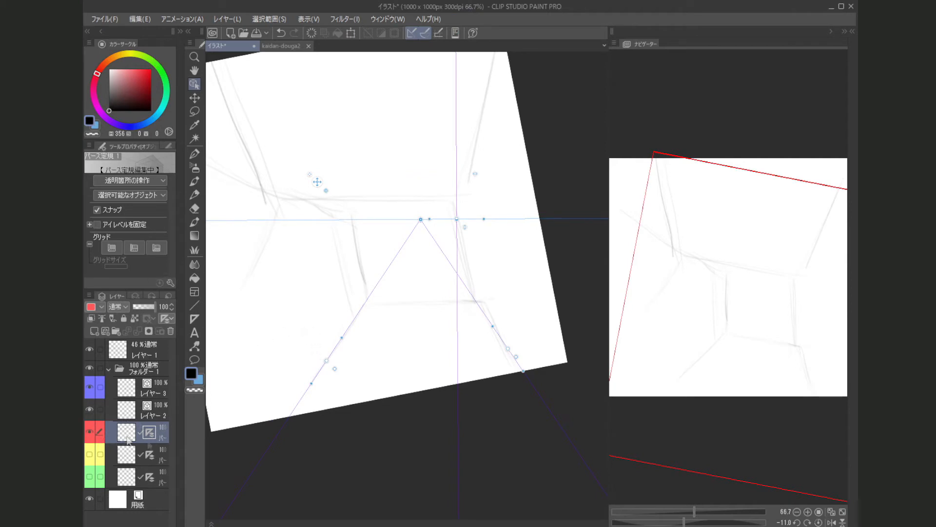
# Make the blue-marked vector layer active and set the straight line tool to brush size 3.0 with a bright red colour.
pyautogui.click(122, 396)
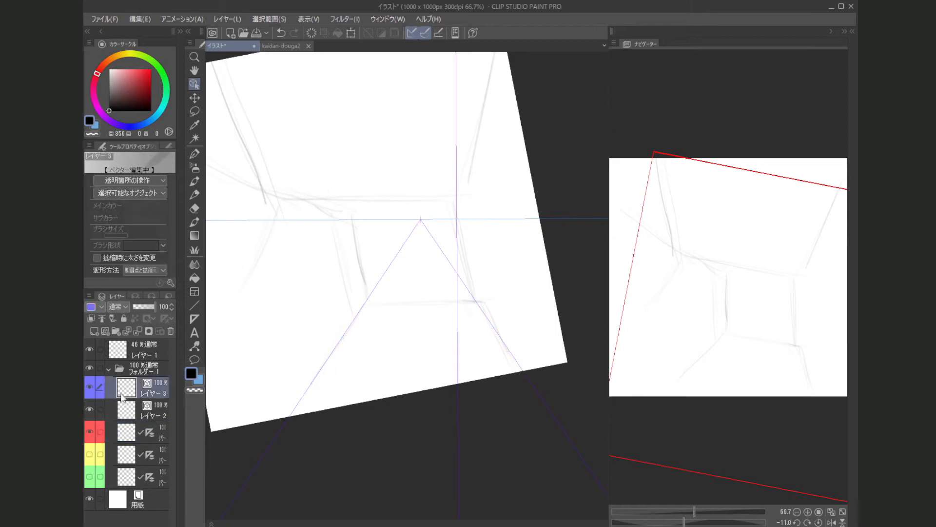
pyautogui.click(195, 305)
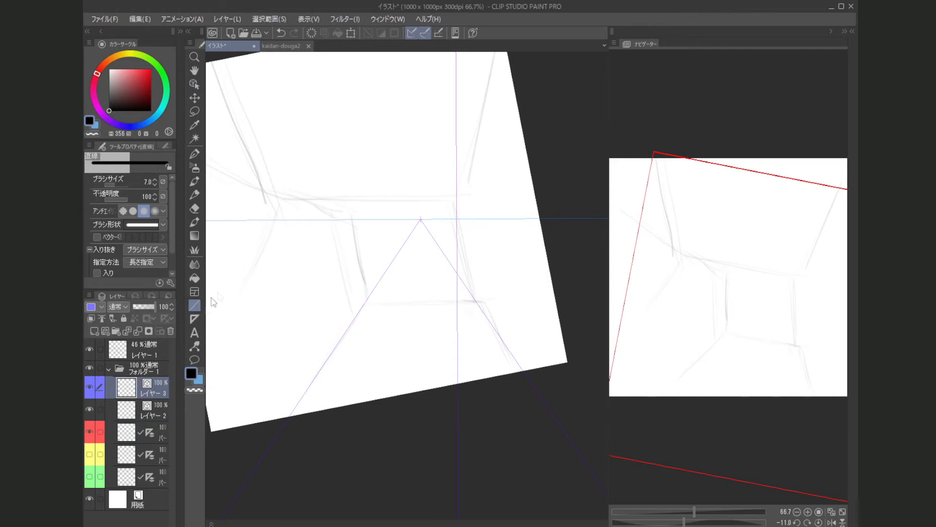
pyautogui.click(198, 309)
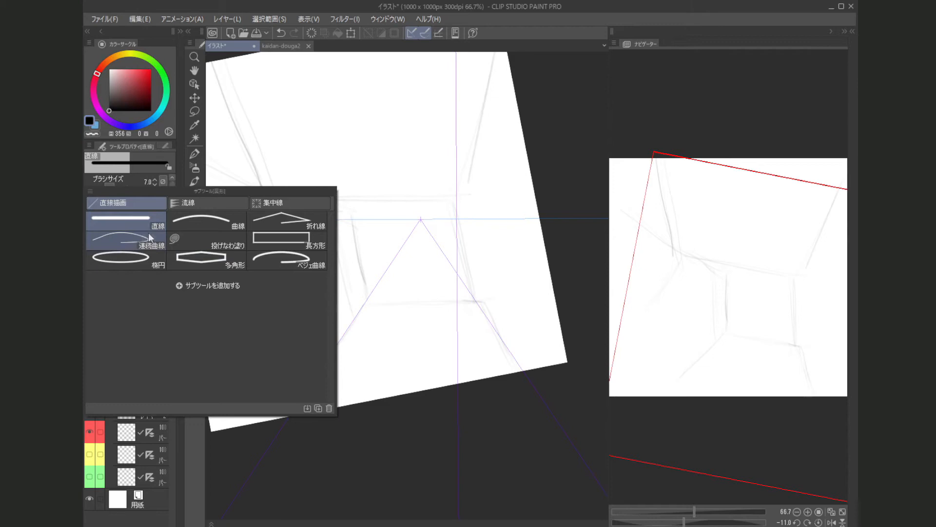
pyautogui.press('[')
pyautogui.press('[')
pyautogui.press('[')
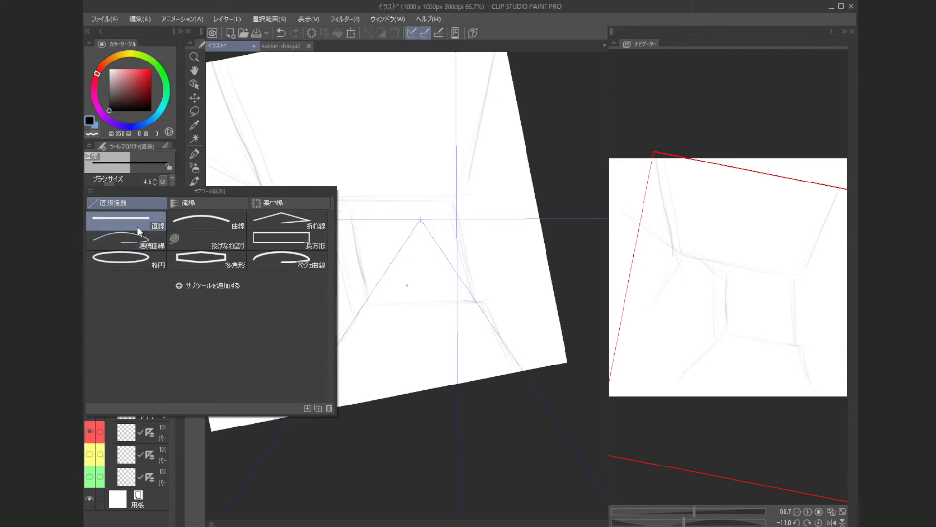
pyautogui.press('[')
pyautogui.press('Escape')
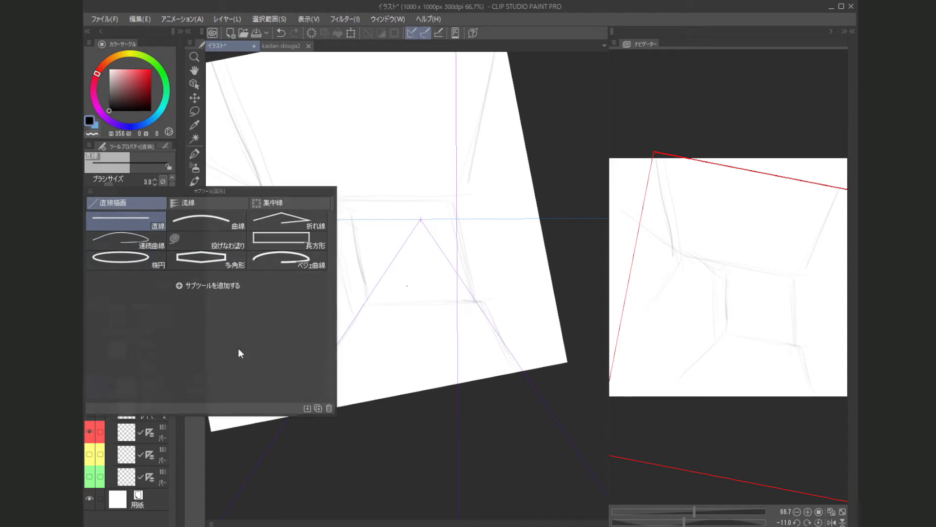
pyautogui.click(151, 70)
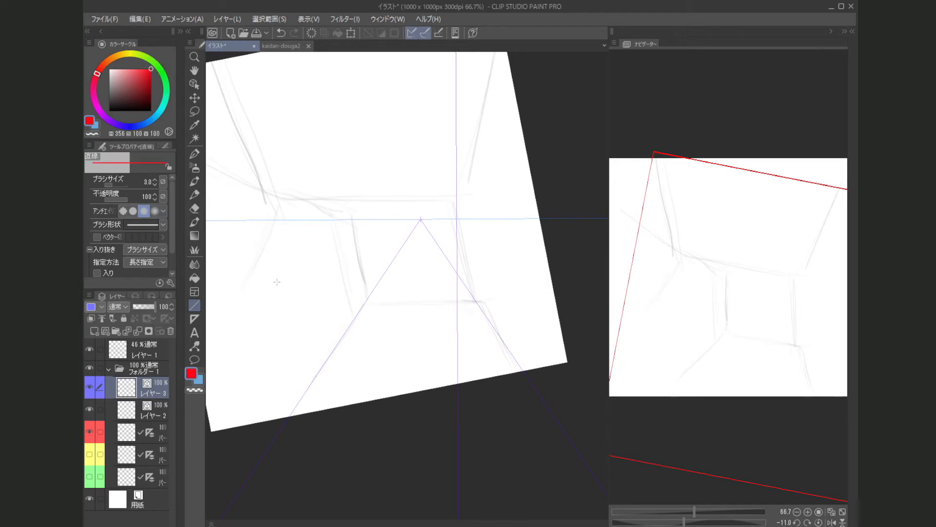
# Draw a red straight line along the red ruler's left guide, from the canvas's lower edge past the back wall's lower-left corner.
pyautogui.moveTo(358, 287); pyautogui.dragTo(370, 258)
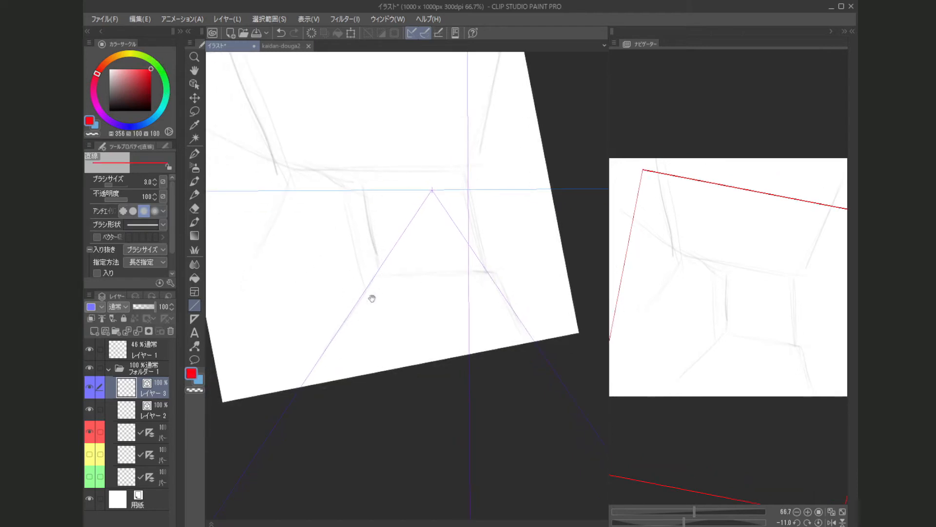
pyautogui.moveTo(372, 298); pyautogui.dragTo(371, 280)
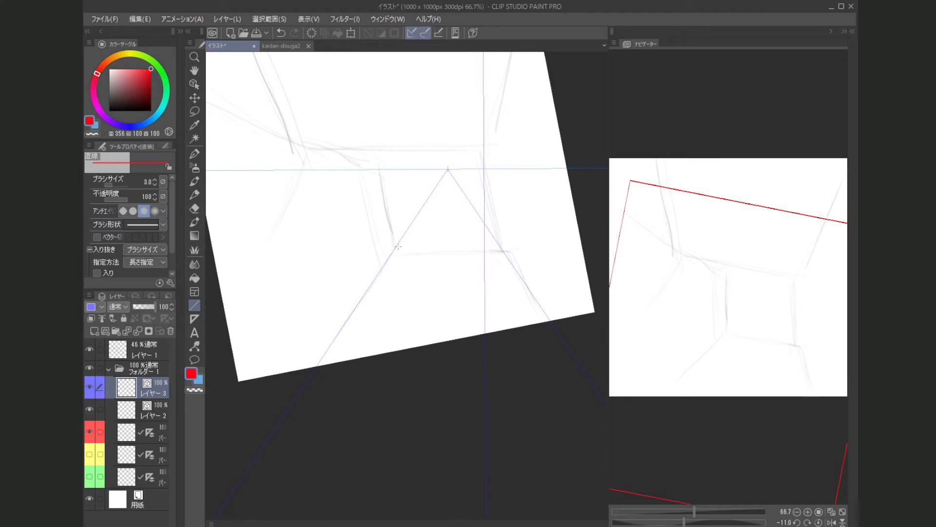
pyautogui.scroll(4, 355, 321)
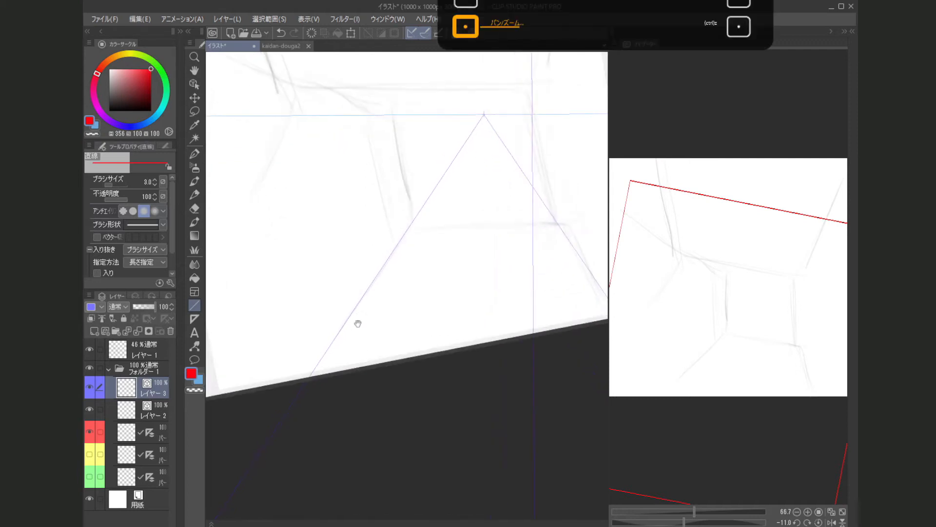
pyautogui.moveTo(303, 391); pyautogui.dragTo(317, 380)
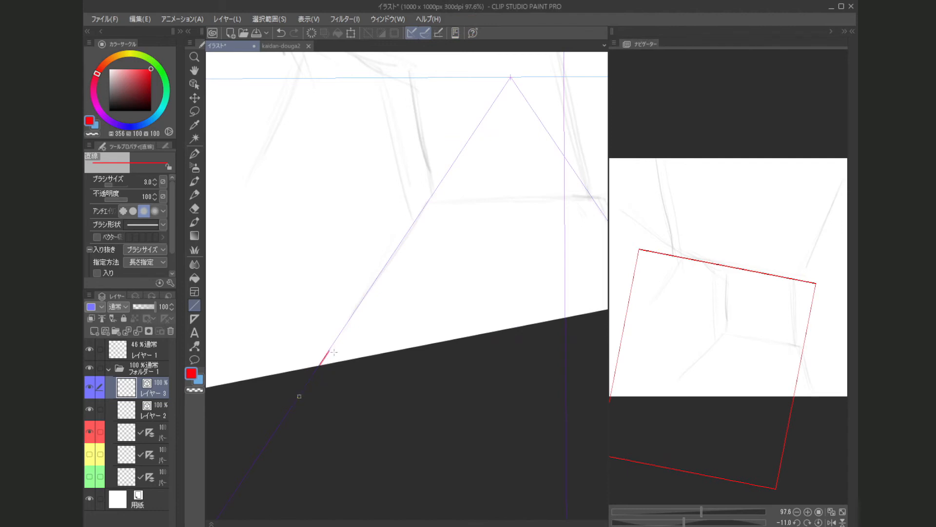
pyautogui.moveTo(377, 301); pyautogui.dragTo(461, 152)
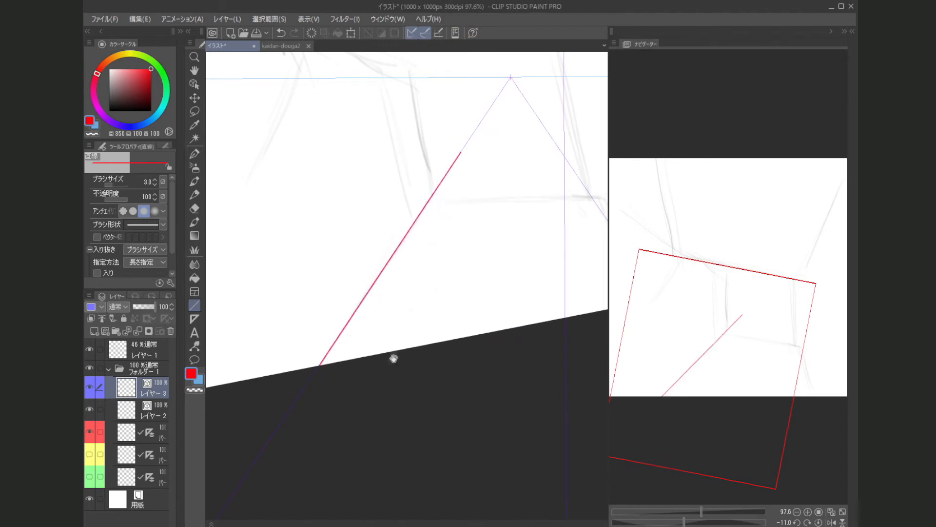
# Draw a second red line just right of the first, converging with it toward the red ruler's vanishing point.
pyautogui.moveTo(391, 352); pyautogui.dragTo(344, 365)
pyautogui.moveTo(439, 349); pyautogui.dragTo(411, 336)
pyautogui.moveTo(270, 360); pyautogui.dragTo(305, 347)
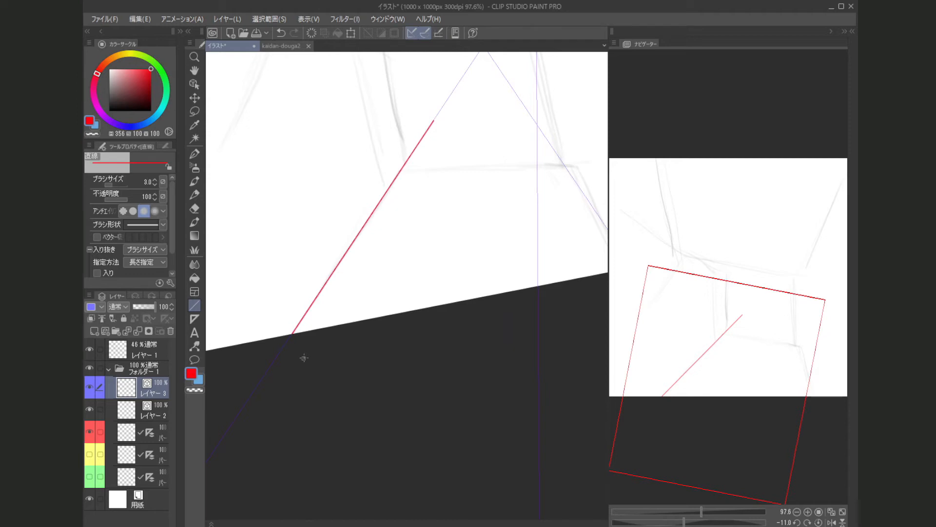
pyautogui.moveTo(402, 219); pyautogui.dragTo(447, 105)
pyautogui.moveTo(473, 313); pyautogui.dragTo(481, 348)
pyautogui.moveTo(327, 308); pyautogui.dragTo(374, 307)
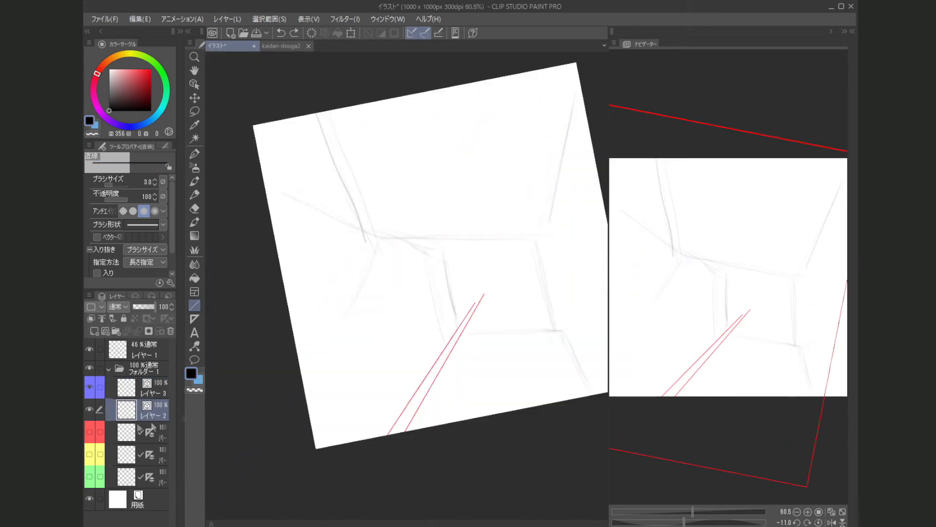
# Show the yellow ruler and select it on the canvas with the object tool.
pyautogui.click(90, 454)
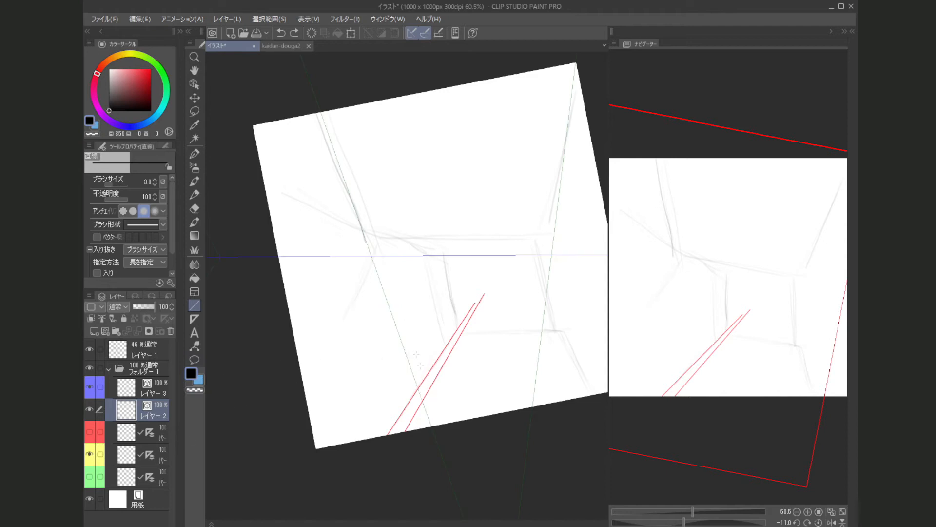
pyautogui.scroll(-3, 451, 415)
pyautogui.moveTo(463, 412); pyautogui.dragTo(416, 383)
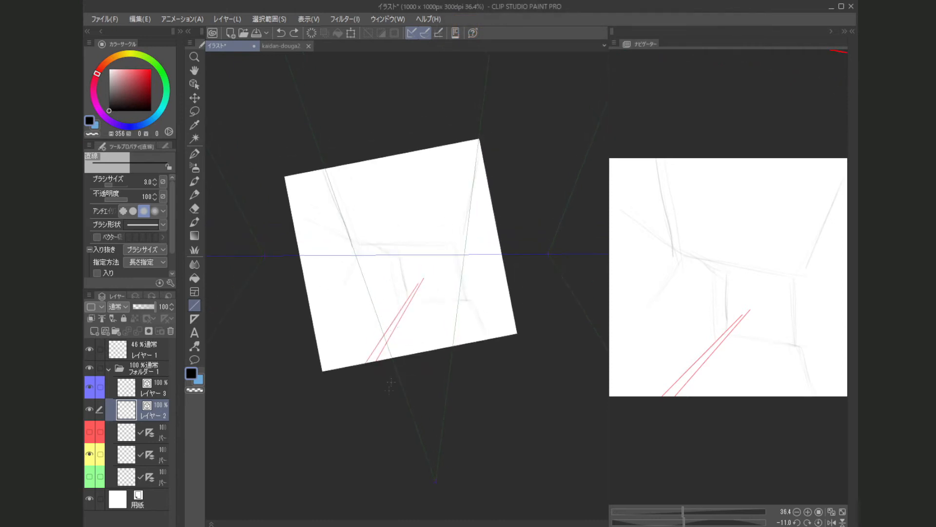
pyautogui.moveTo(386, 420); pyautogui.dragTo(380, 361)
pyautogui.scroll(-2, 370, 361)
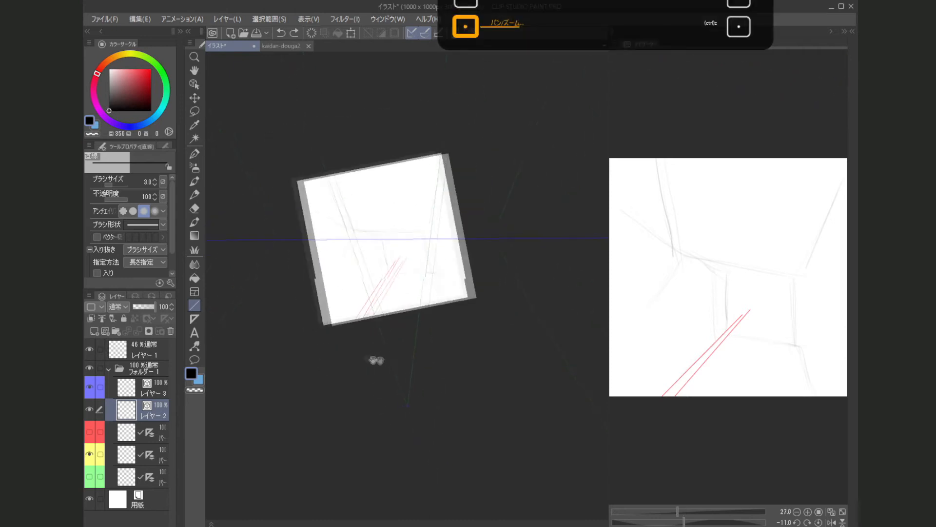
pyautogui.moveTo(347, 270); pyautogui.dragTo(348, 302)
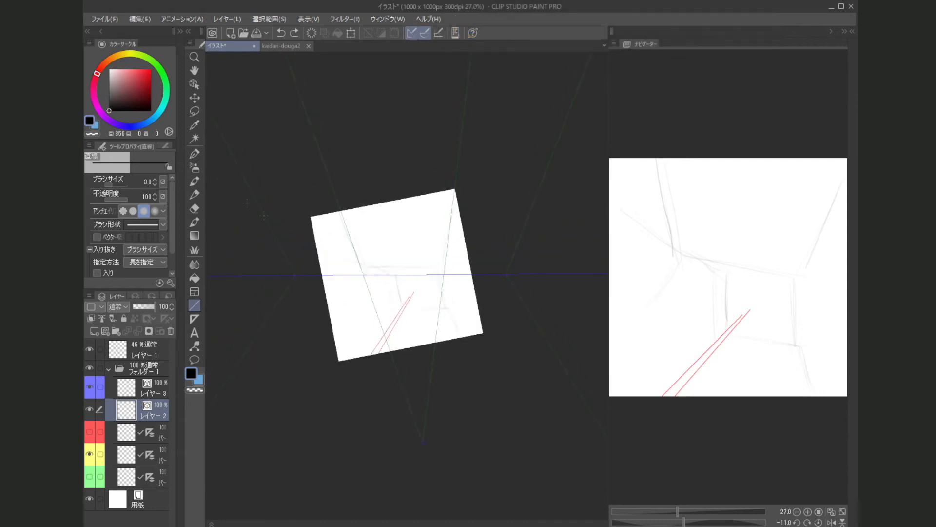
pyautogui.click(195, 83)
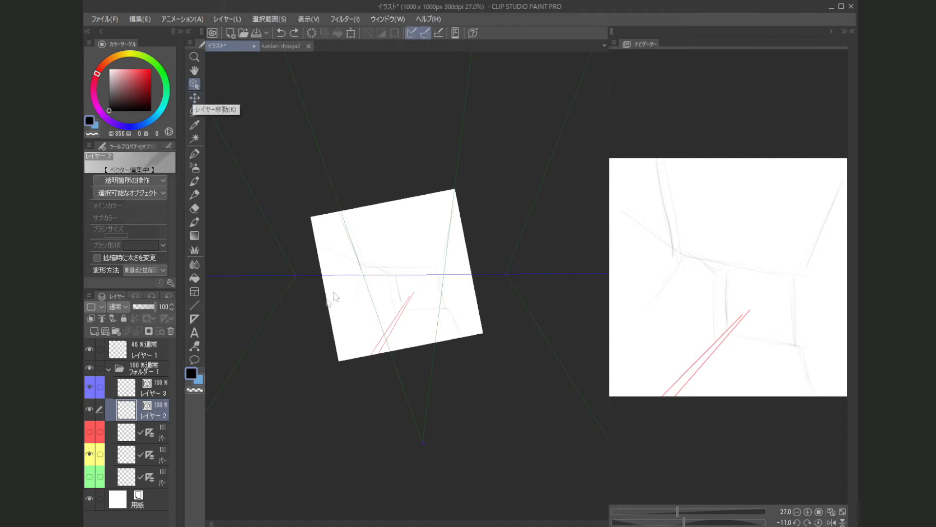
pyautogui.moveTo(372, 276); pyautogui.dragTo(371, 278)
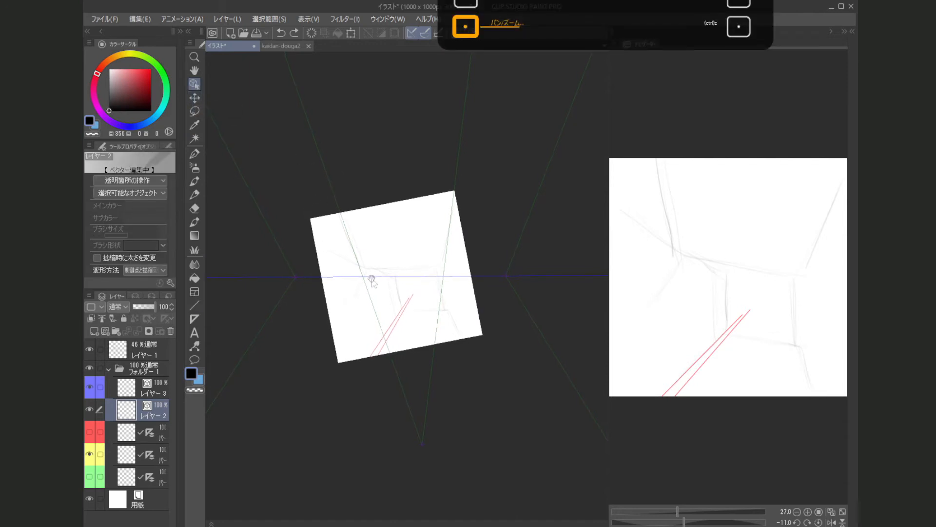
pyautogui.scroll(1, 371, 278)
pyautogui.click(367, 289)
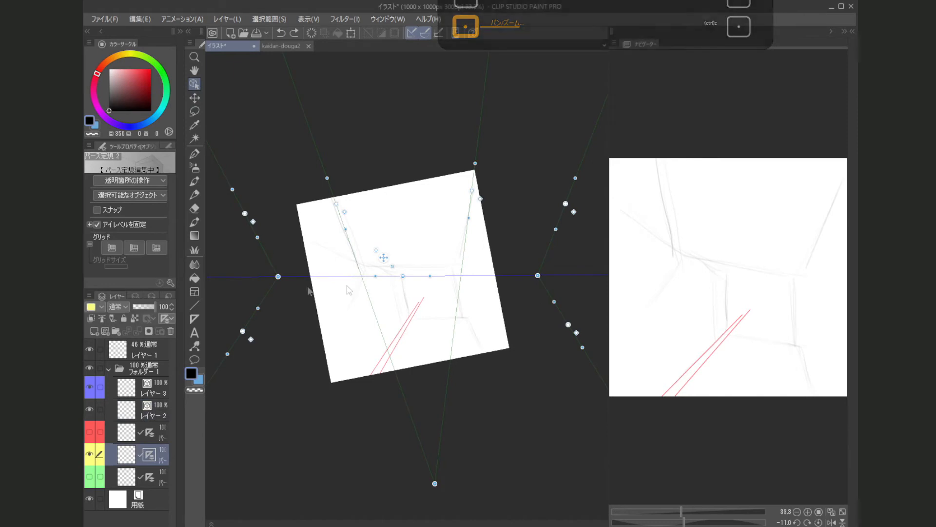
# Turn on snapping for the yellow perspective ruler.
pyautogui.scroll(3, 388, 281)
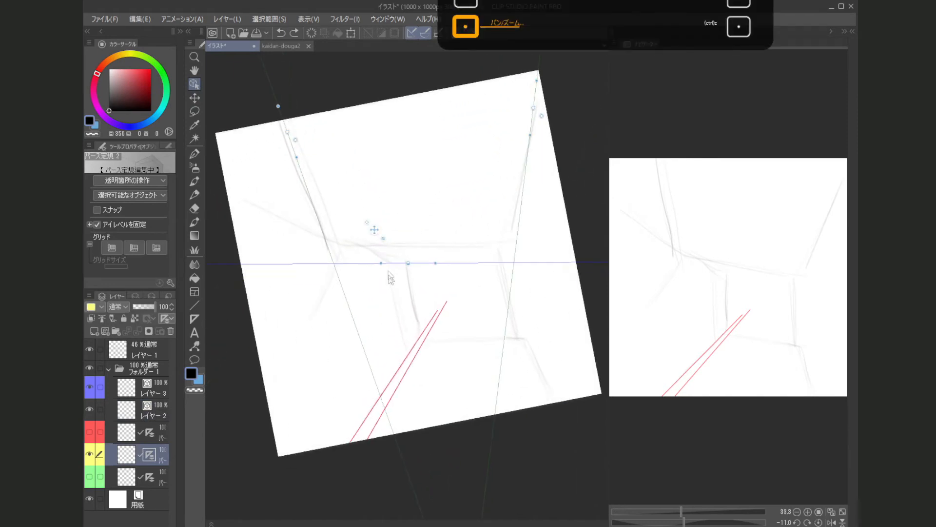
pyautogui.click(383, 240)
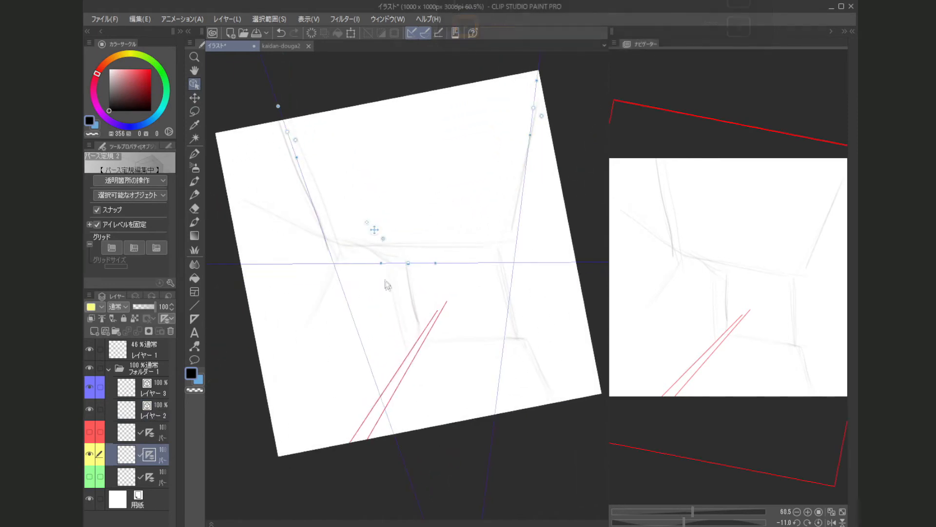
pyautogui.scroll(-3, 384, 295)
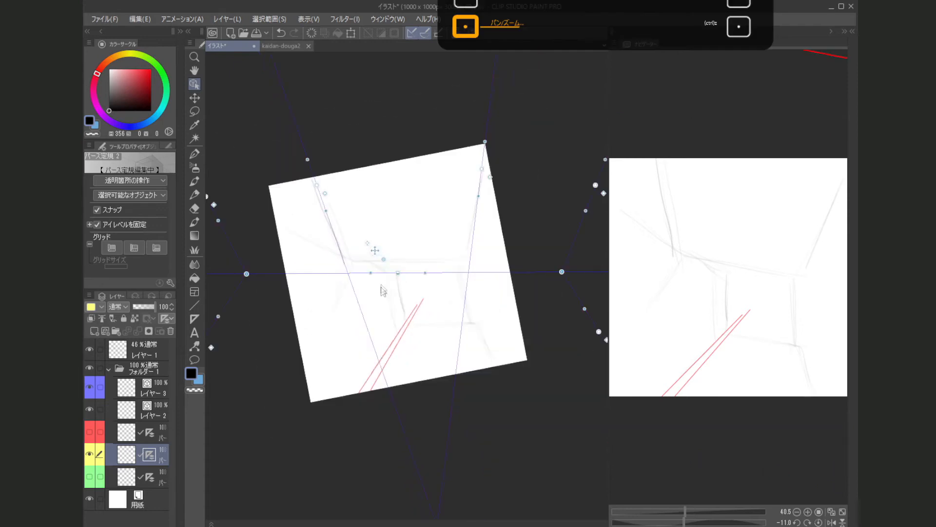
# Examine the yellow perspective ruler's guide lines and vanishing points around the tilted canvas.
pyautogui.scroll(-2, 371, 260)
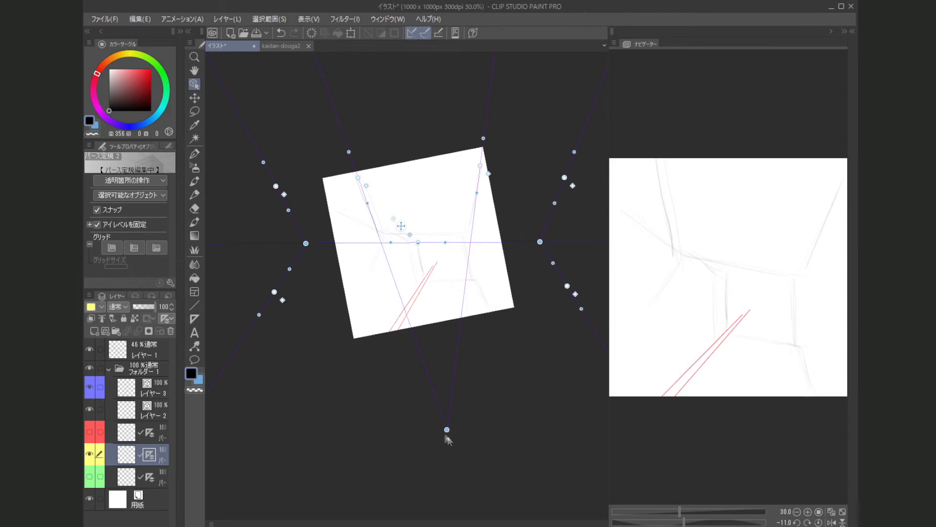
pyautogui.scroll(-1, 447, 430)
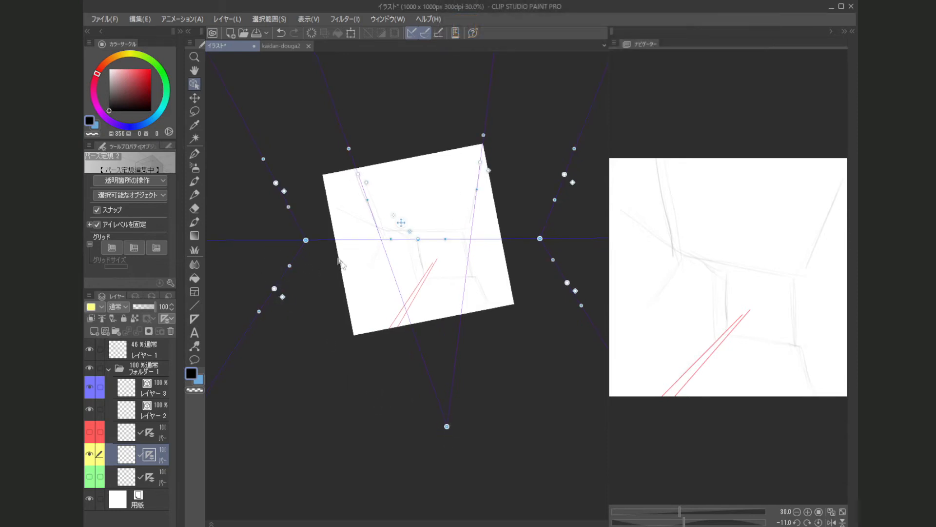
pyautogui.scroll(3, 279, 313)
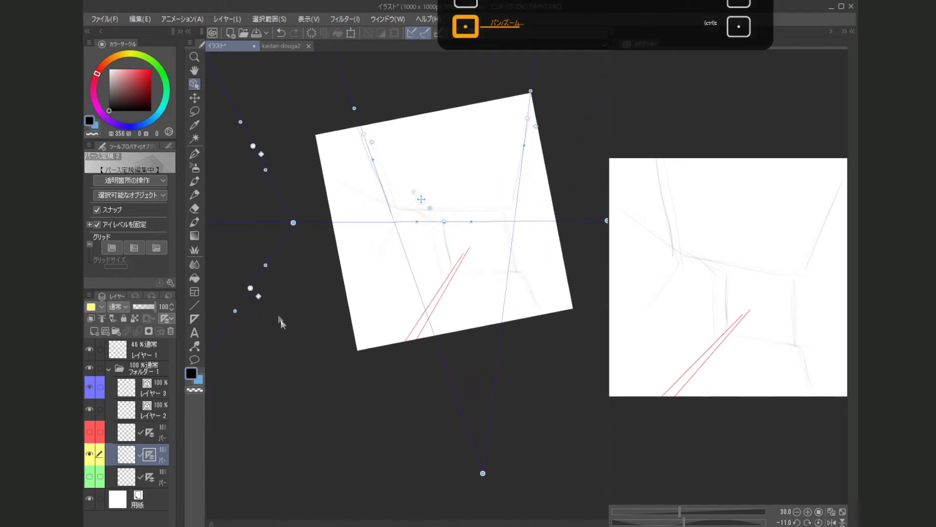
pyautogui.moveTo(256, 307); pyautogui.dragTo(334, 324)
pyautogui.click(337, 310)
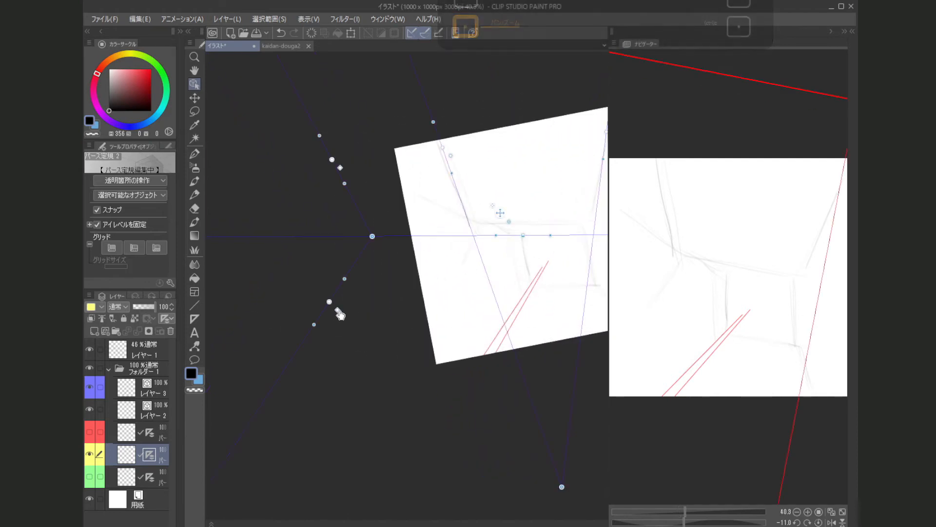
pyautogui.moveTo(419, 314); pyautogui.dragTo(322, 320)
pyautogui.moveTo(573, 313); pyautogui.dragTo(354, 307)
pyautogui.click(412, 303)
pyautogui.moveTo(341, 343); pyautogui.dragTo(414, 337)
pyautogui.moveTo(303, 337); pyautogui.dragTo(418, 330)
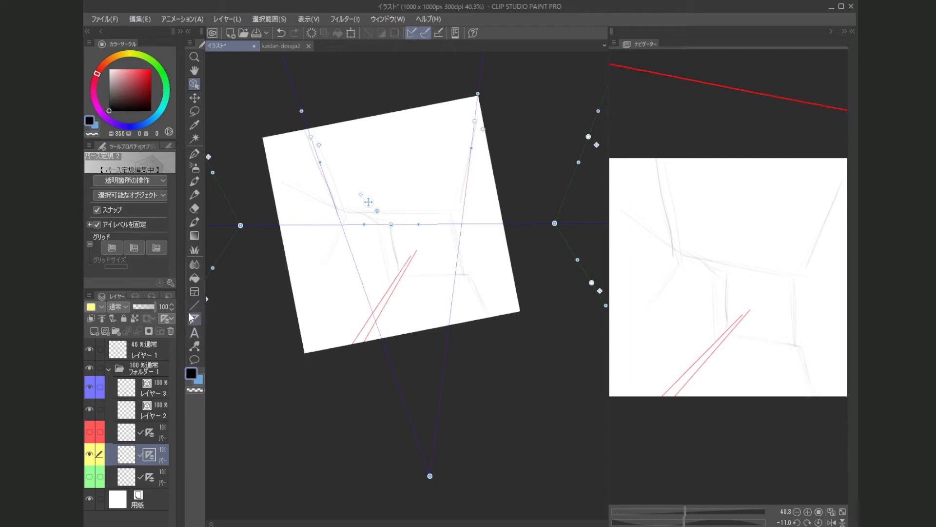
# On レイヤー 2, draw a black straight line snapped to the yellow ruler, from the back wall's upper-left corner to the canvas's upper edge.
pyautogui.click(196, 305)
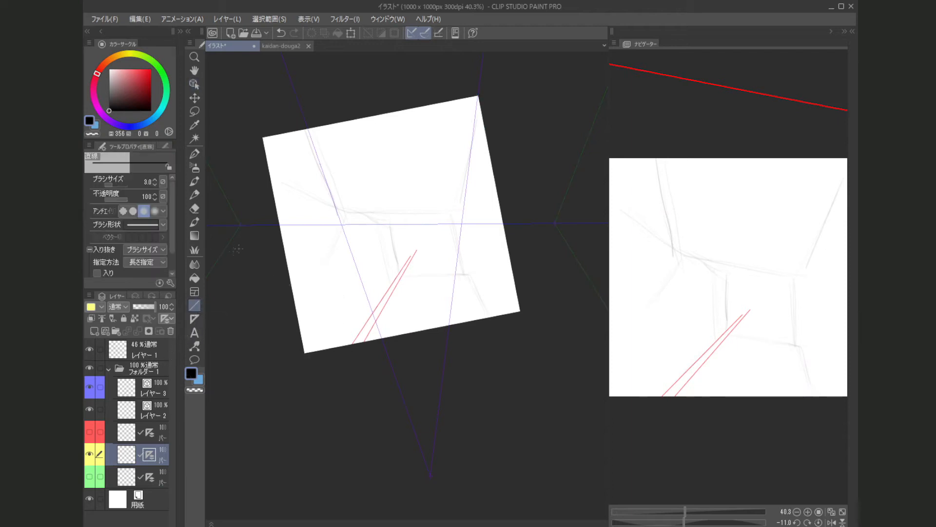
pyautogui.scroll(2, 304, 201)
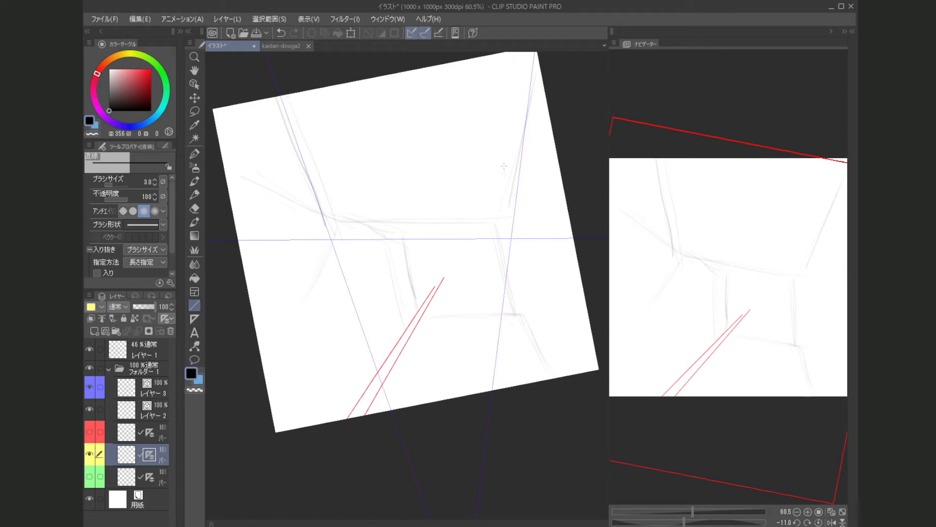
pyautogui.moveTo(360, 222); pyautogui.dragTo(357, 241)
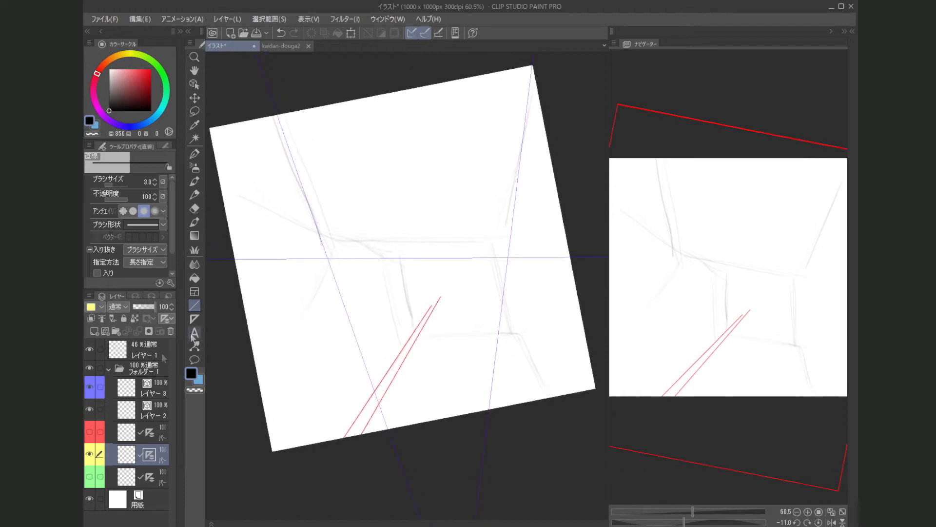
pyautogui.click(155, 409)
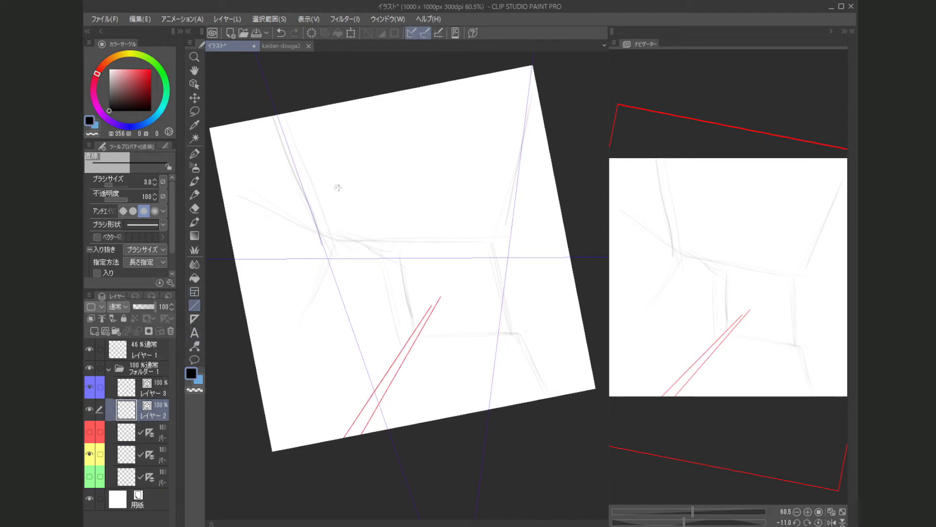
pyautogui.moveTo(337, 205); pyautogui.dragTo(354, 215)
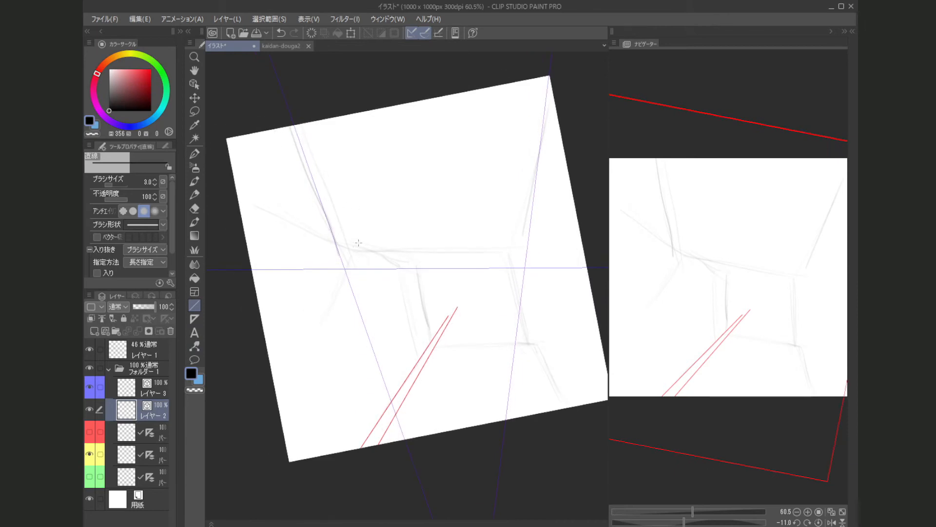
pyautogui.moveTo(351, 254); pyautogui.dragTo(349, 257)
pyautogui.scroll(2, 350, 259)
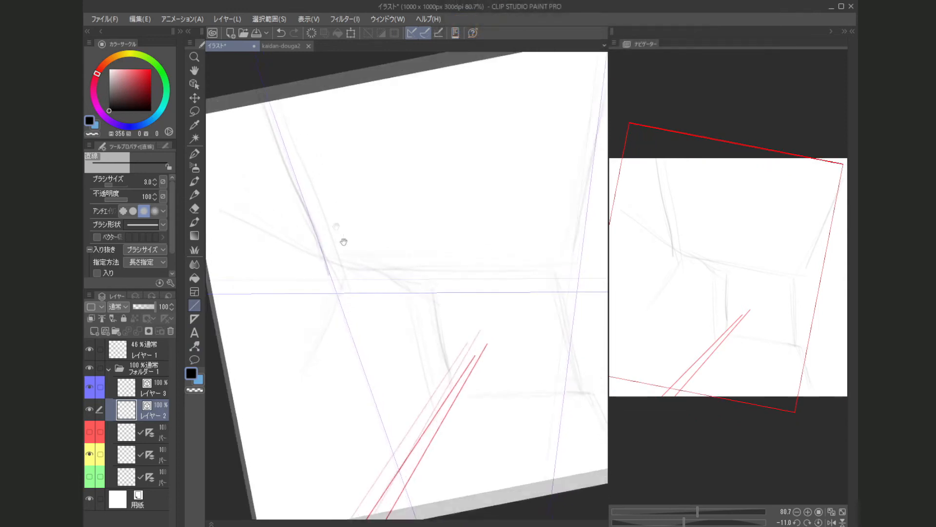
pyautogui.moveTo(340, 242); pyautogui.dragTo(296, 223)
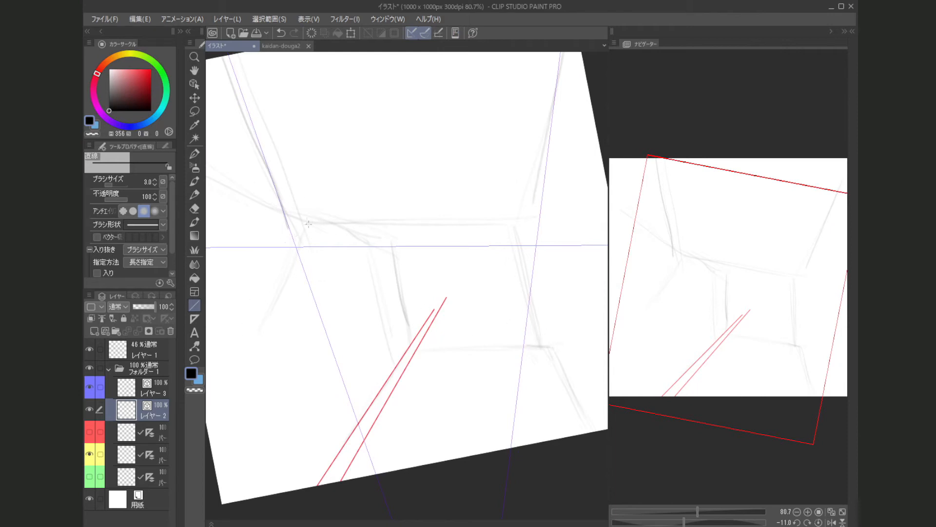
pyautogui.moveTo(303, 222); pyautogui.dragTo(327, 268)
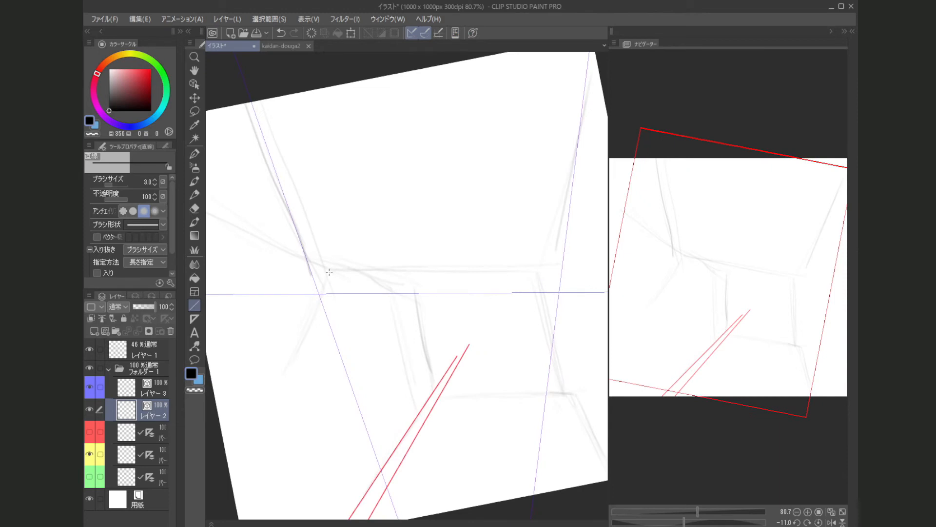
pyautogui.moveTo(316, 244); pyautogui.dragTo(273, 98)
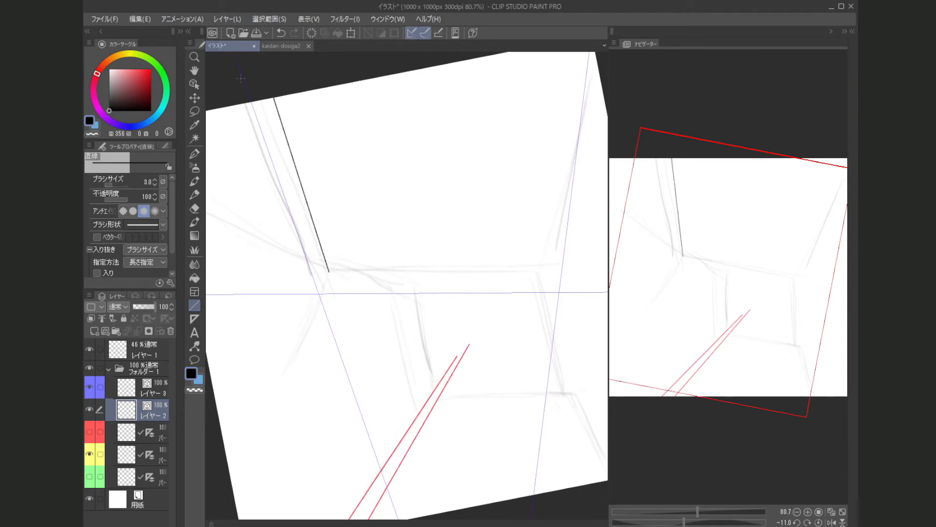
# Draw a second black line along the yellow ruler, from the back wall's upper-right corner to the canvas's upper edge.
pyautogui.moveTo(407, 197); pyautogui.dragTo(418, 220)
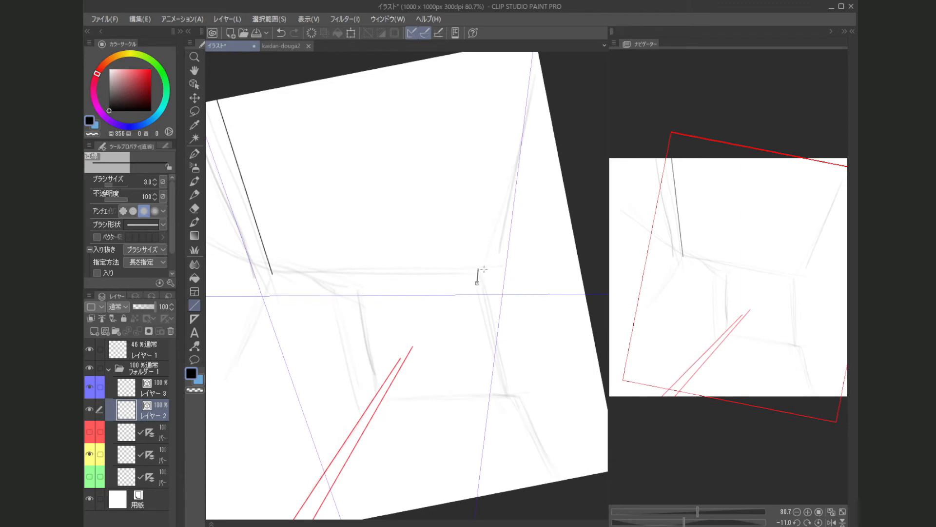
pyautogui.moveTo(491, 259)
pyautogui.mouseDown()
pyautogui.moveTo(500, 61)
pyautogui.moveTo(564, 49)
pyautogui.moveTo(557, 57)
pyautogui.mouseUp()
pyautogui.moveTo(394, 241); pyautogui.dragTo(435, 269)
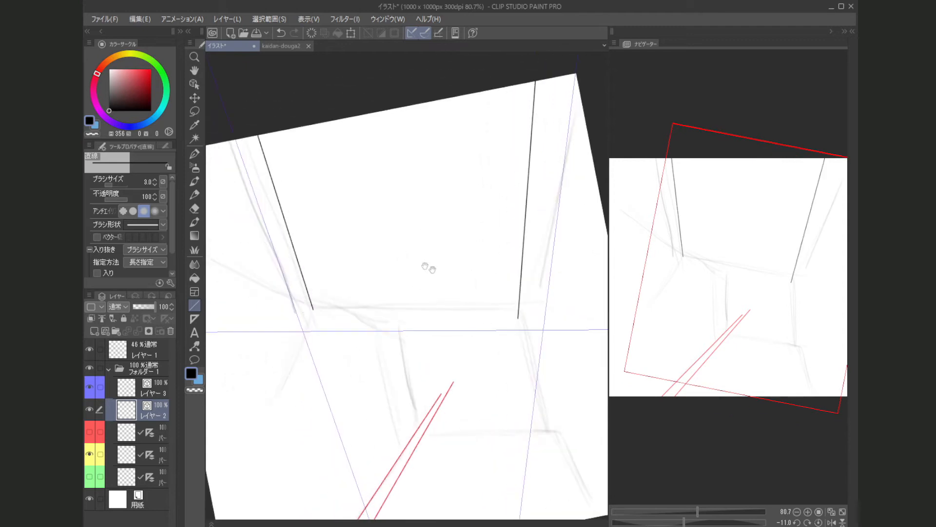
pyautogui.moveTo(390, 331); pyautogui.dragTo(413, 256)
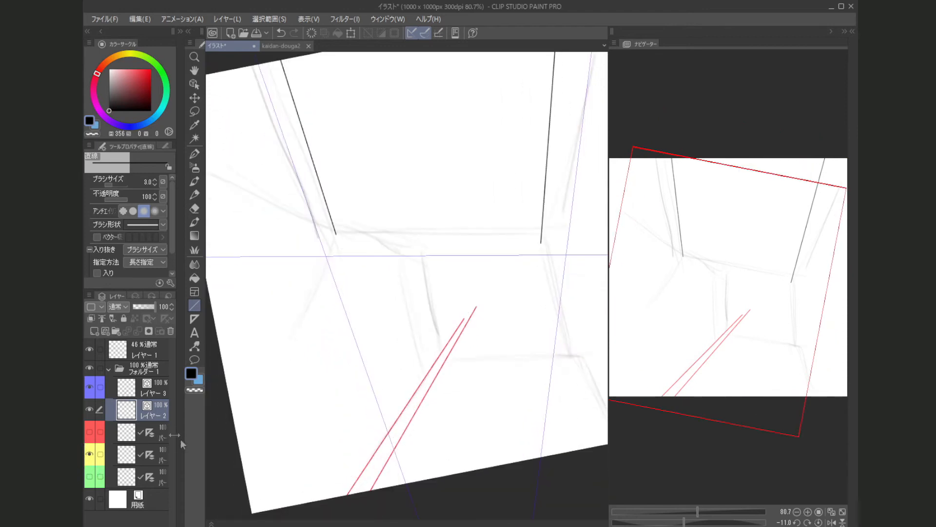
# Hide the yellow perspective ruler and show the green one over the room sketch.
pyautogui.click(90, 454)
pyautogui.click(91, 477)
pyautogui.moveTo(356, 296); pyautogui.dragTo(358, 322)
pyautogui.moveTo(384, 259); pyautogui.dragTo(403, 271)
pyautogui.scroll(-4, 388, 257)
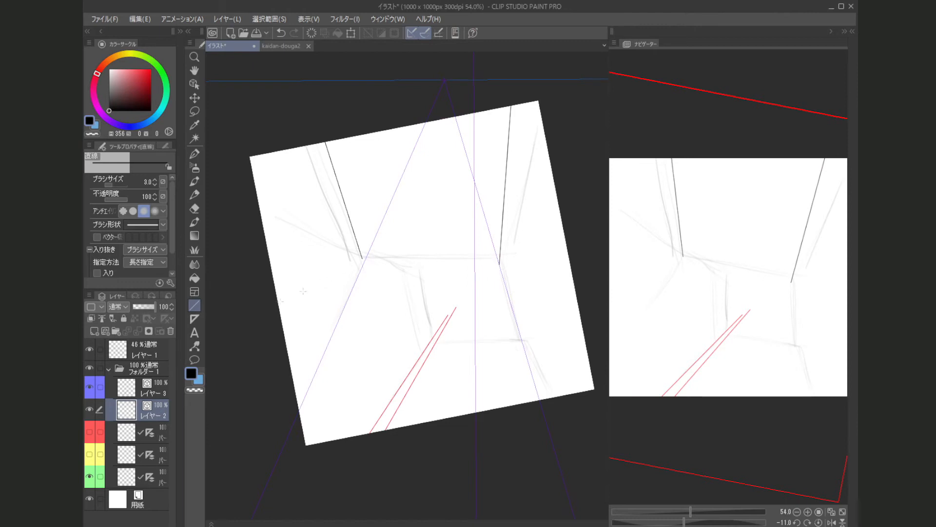
pyautogui.scroll(4, 382, 291)
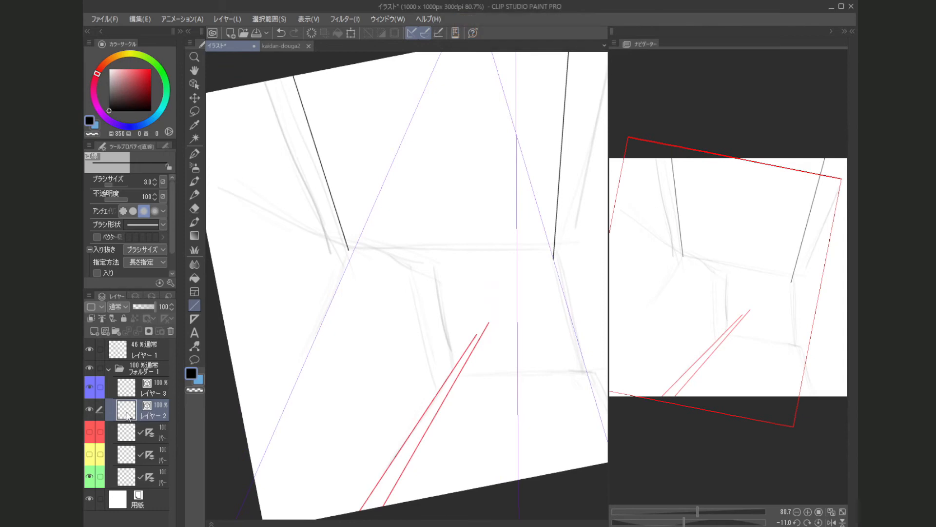
# Draw a straight line snapped to the green ruler along the back wall's upper edge, slightly past its upper-right corner.
pyautogui.moveTo(378, 288); pyautogui.dragTo(353, 292)
pyautogui.scroll(1, 359, 312)
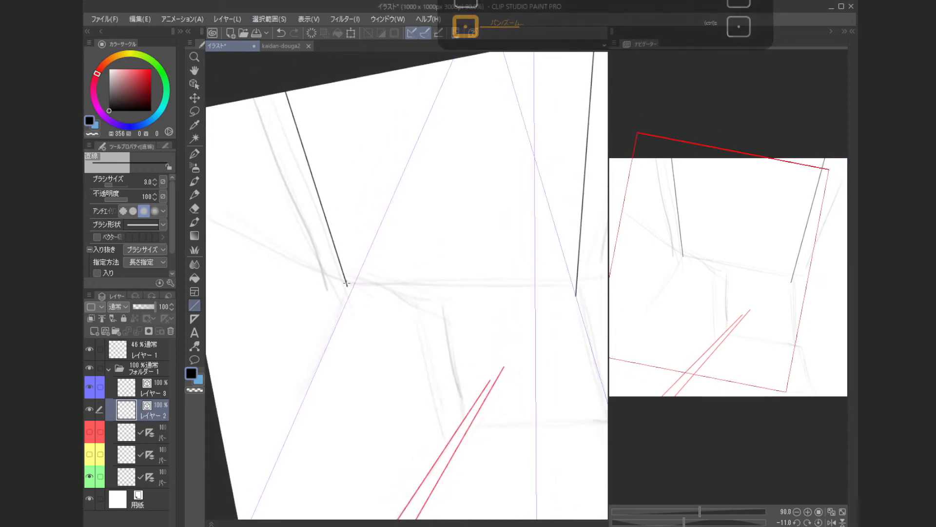
pyautogui.moveTo(346, 283); pyautogui.dragTo(595, 293)
# Erase the line end overshooting the back wall's upper-left corner with the vector eraser (ベクター用).
pyautogui.moveTo(336, 320); pyautogui.dragTo(374, 281)
pyautogui.scroll(3, 375, 274)
pyautogui.scroll(2, 373, 284)
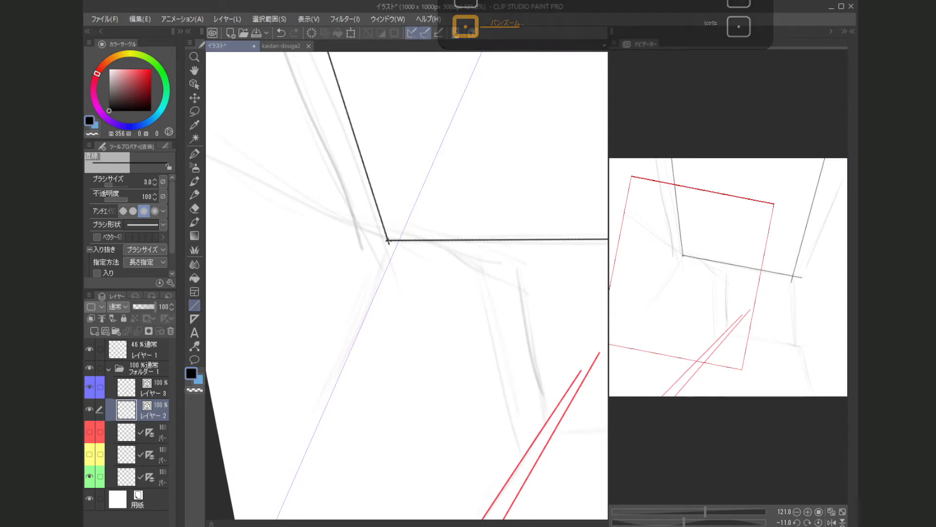
pyautogui.click(195, 209)
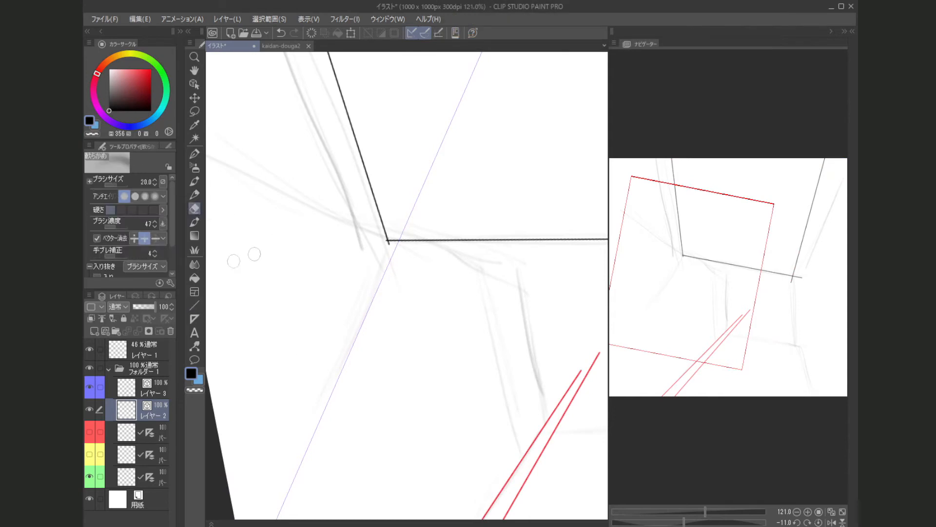
pyautogui.press('q')
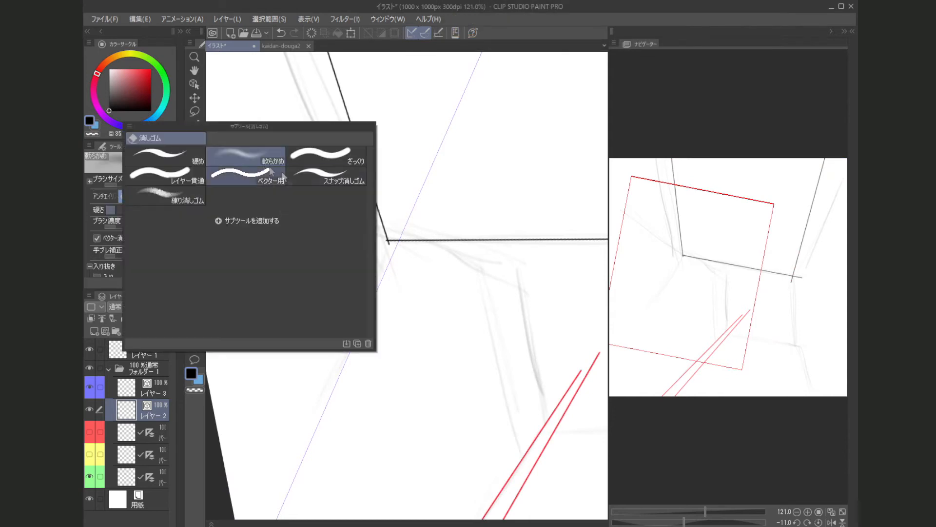
pyautogui.click(259, 176)
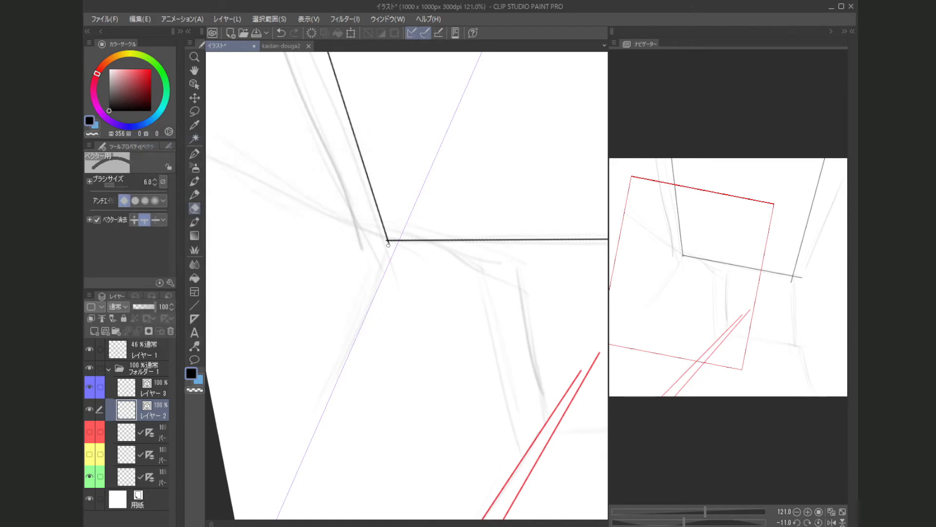
# Draw a straight line along the green ruler from the back wall's upper-left corner diagonally down to the canvas's left edge.
pyautogui.click(194, 305)
pyautogui.moveTo(397, 261); pyautogui.dragTo(411, 234)
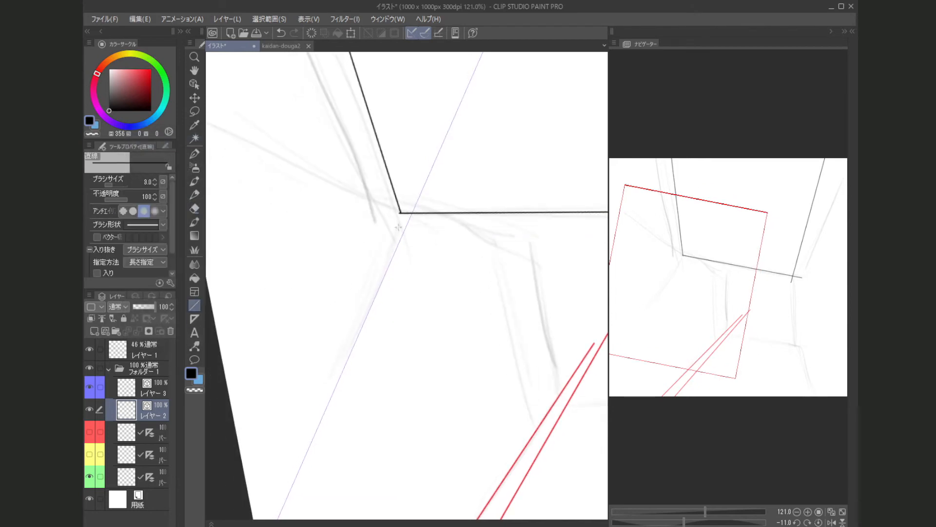
pyautogui.scroll(3, 404, 218)
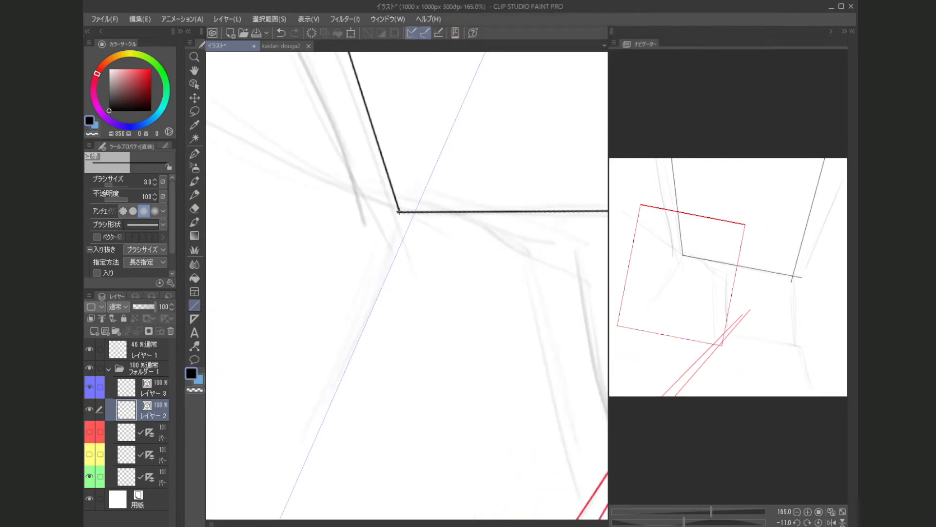
pyautogui.moveTo(399, 212); pyautogui.dragTo(269, 482)
pyautogui.scroll(-5, 345, 351)
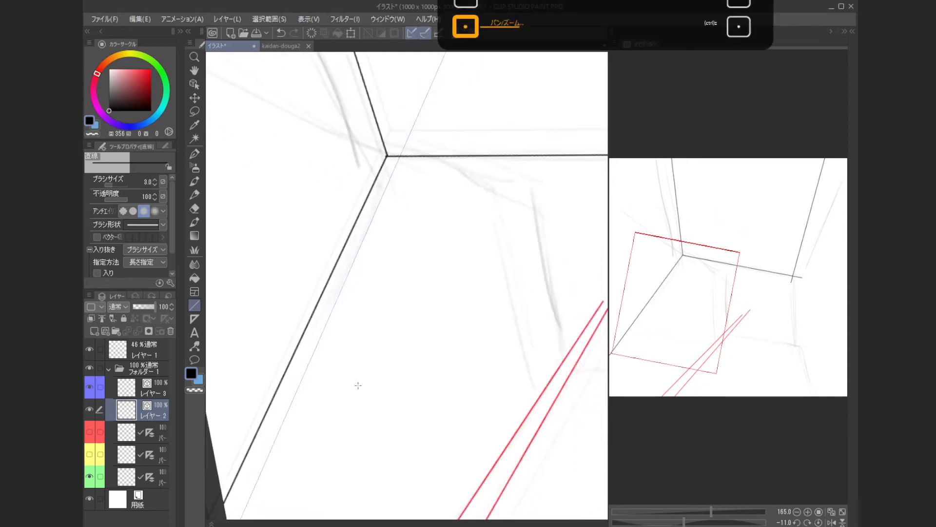
# Draw a straight line along the green ruler for the back wall's lower edge, from the left red line past the lower-right corner.
pyautogui.scroll(5, 393, 276)
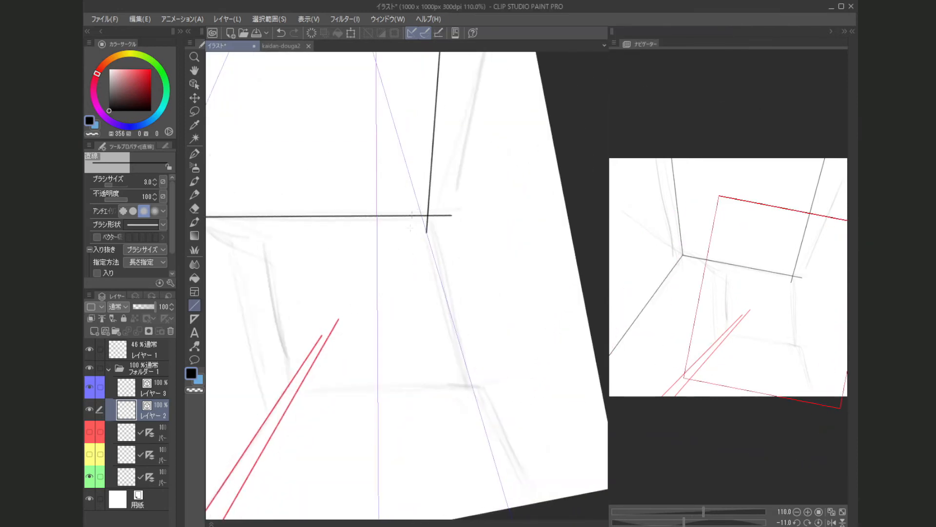
pyautogui.scroll(5, 429, 220)
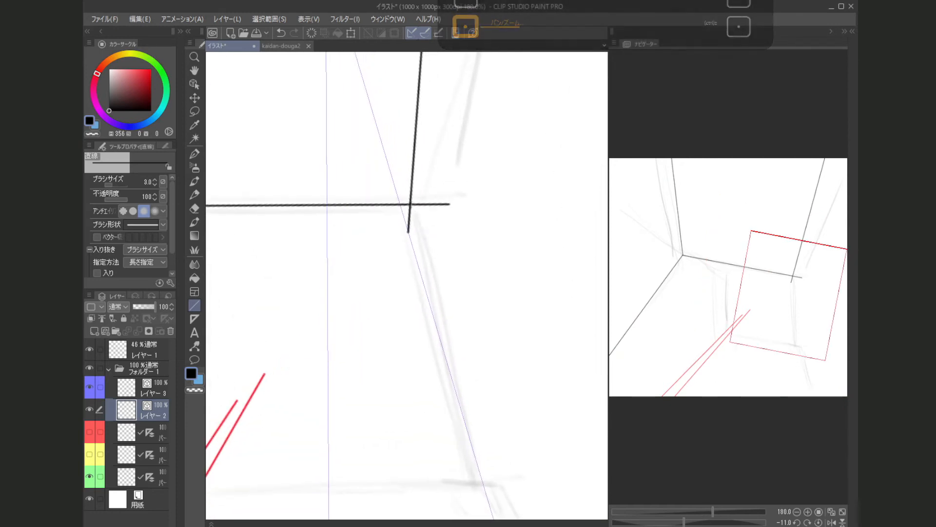
pyautogui.scroll(-6, 384, 371)
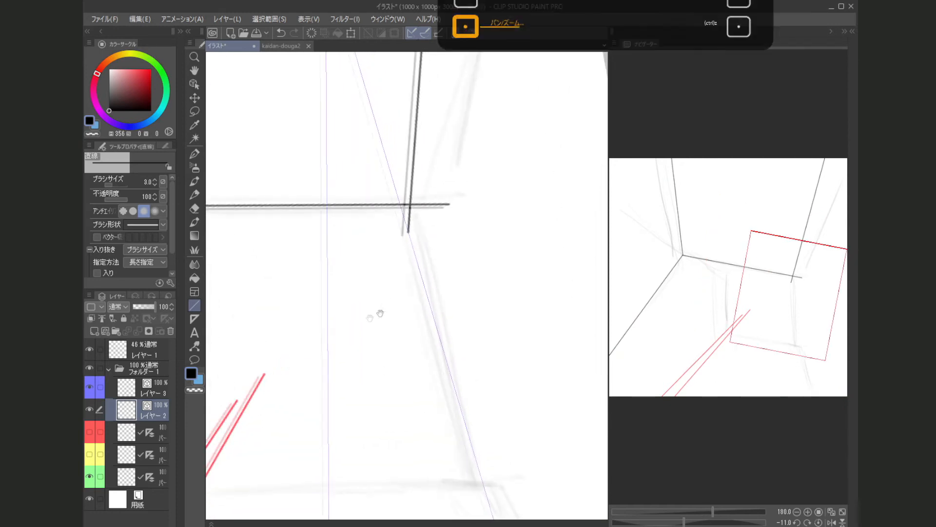
pyautogui.moveTo(369, 331); pyautogui.dragTo(413, 271)
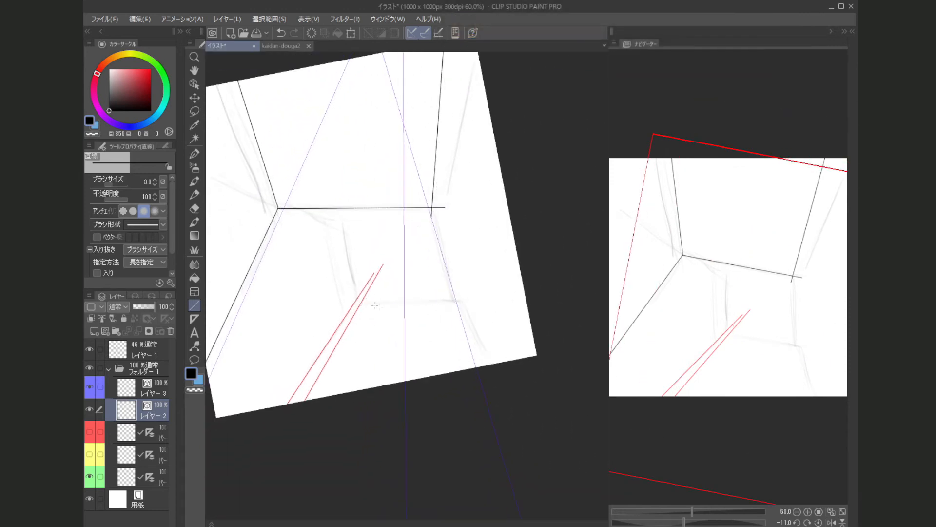
pyautogui.scroll(4, 367, 299)
pyautogui.moveTo(370, 303); pyautogui.dragTo(360, 299)
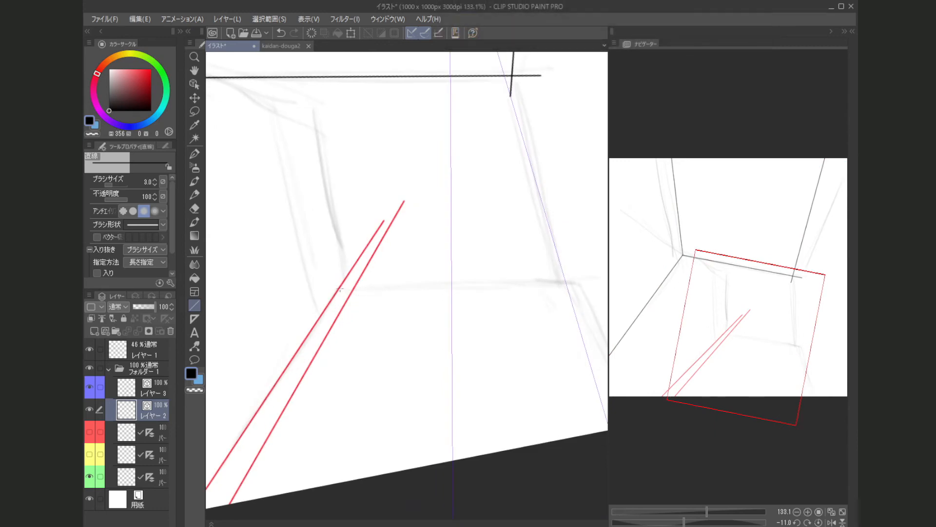
pyautogui.moveTo(337, 288); pyautogui.dragTo(584, 287)
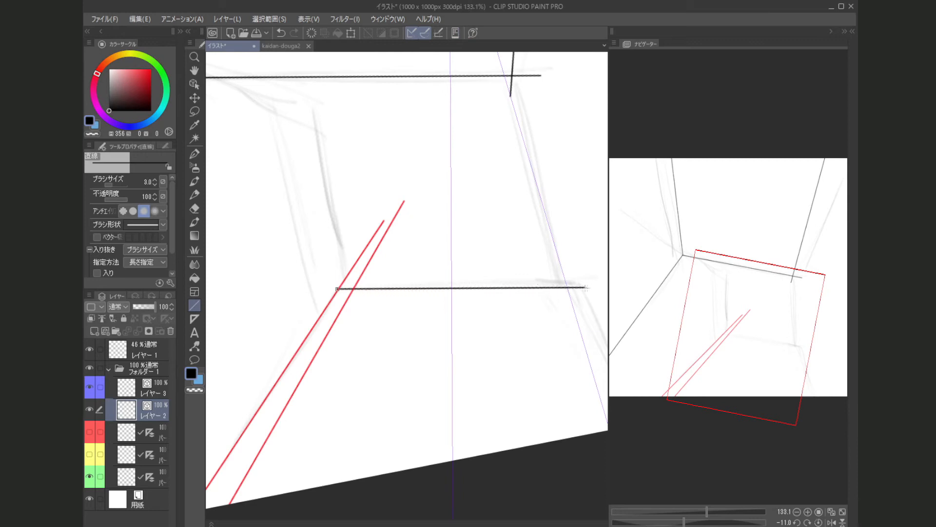
pyautogui.moveTo(601, 288); pyautogui.dragTo(601, 287)
pyautogui.scroll(-5, 551, 317)
pyautogui.moveTo(516, 321); pyautogui.dragTo(459, 301)
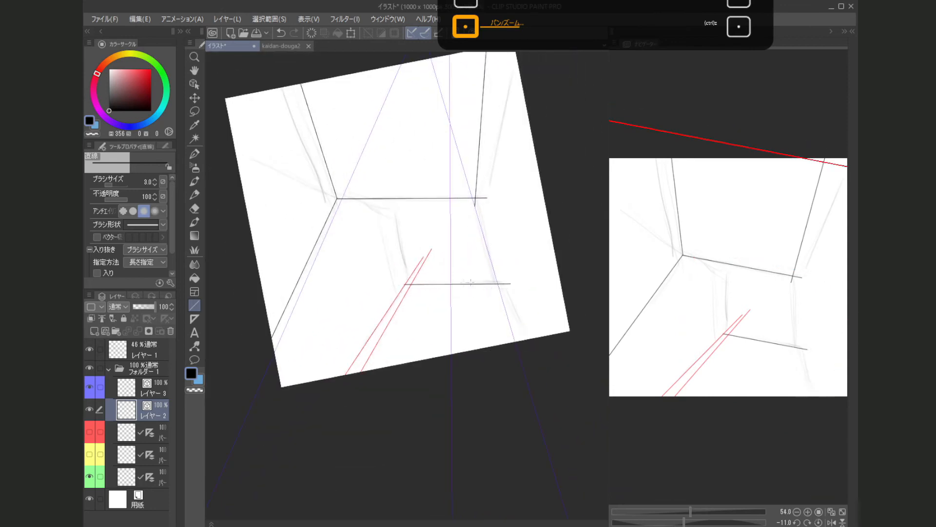
pyautogui.moveTo(456, 251); pyautogui.dragTo(445, 251)
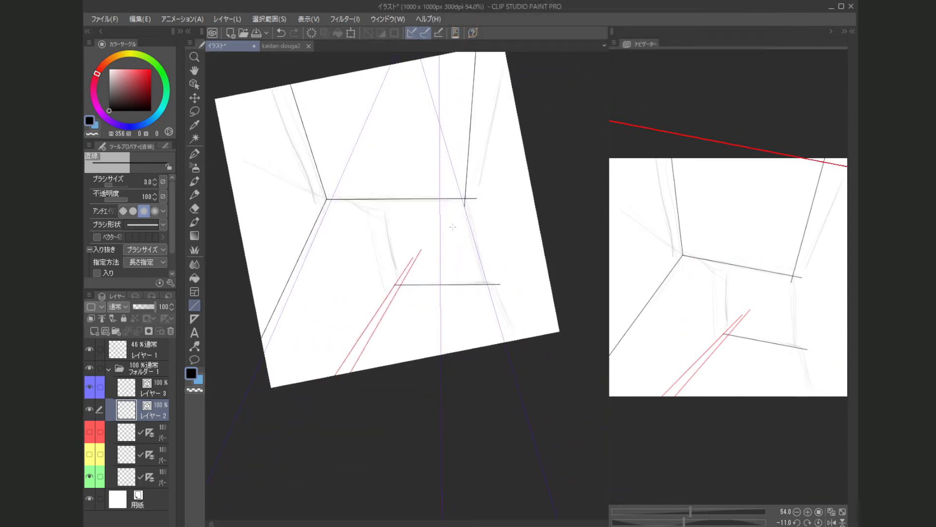
# Draw a straight black line along the green ruler from the back wall's upper-right corner down, slightly past its lower edge.
pyautogui.scroll(3, 463, 223)
pyautogui.scroll(4, 463, 225)
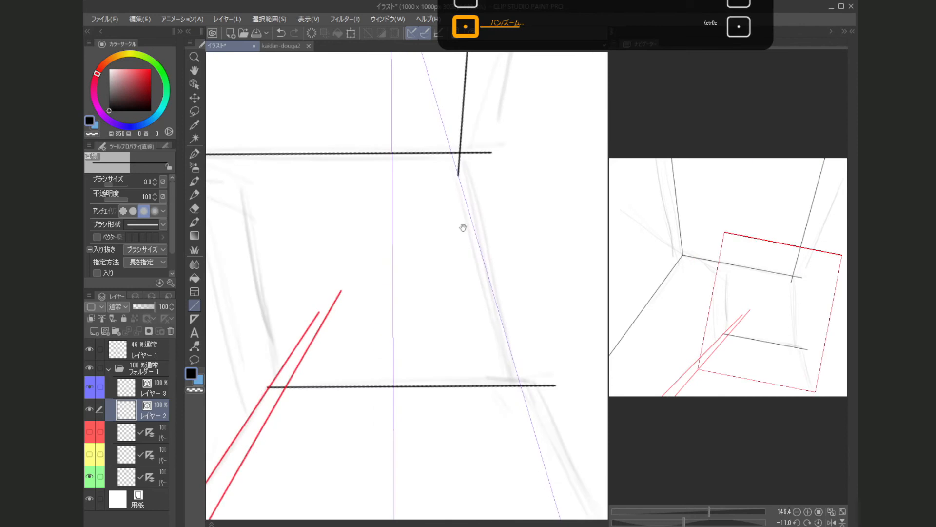
pyautogui.moveTo(464, 225); pyautogui.dragTo(459, 266)
pyautogui.scroll(2, 451, 200)
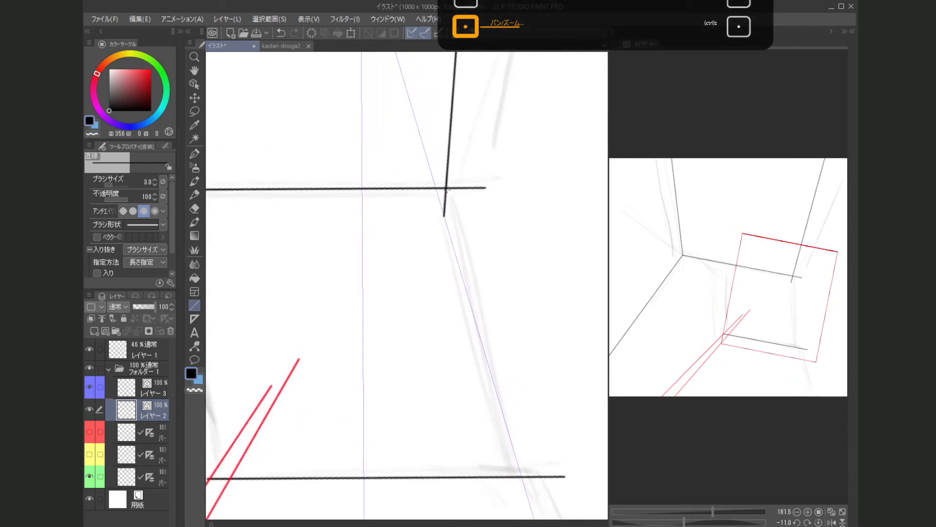
pyautogui.scroll(2, 447, 192)
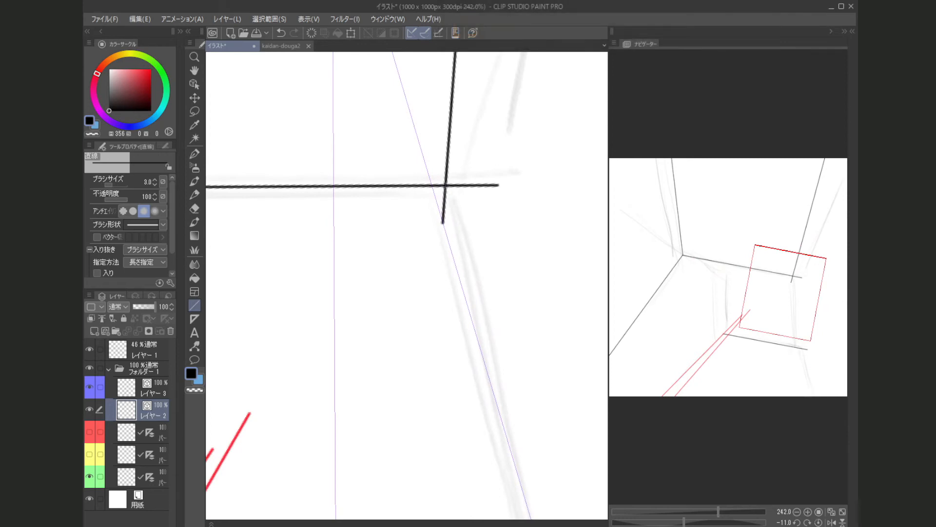
pyautogui.scroll(-3, 446, 186)
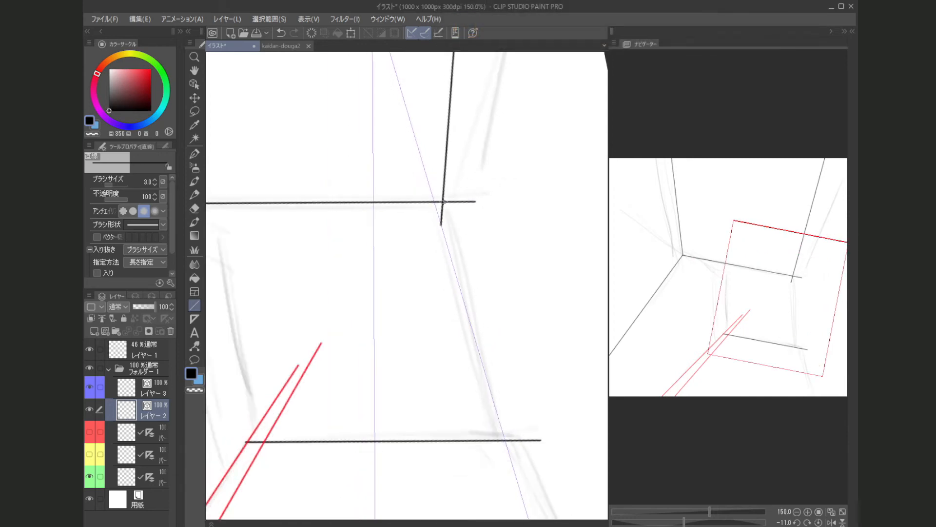
pyautogui.moveTo(442, 203); pyautogui.dragTo(543, 476)
pyautogui.scroll(-2, 555, 485)
pyautogui.moveTo(445, 365); pyautogui.dragTo(450, 356)
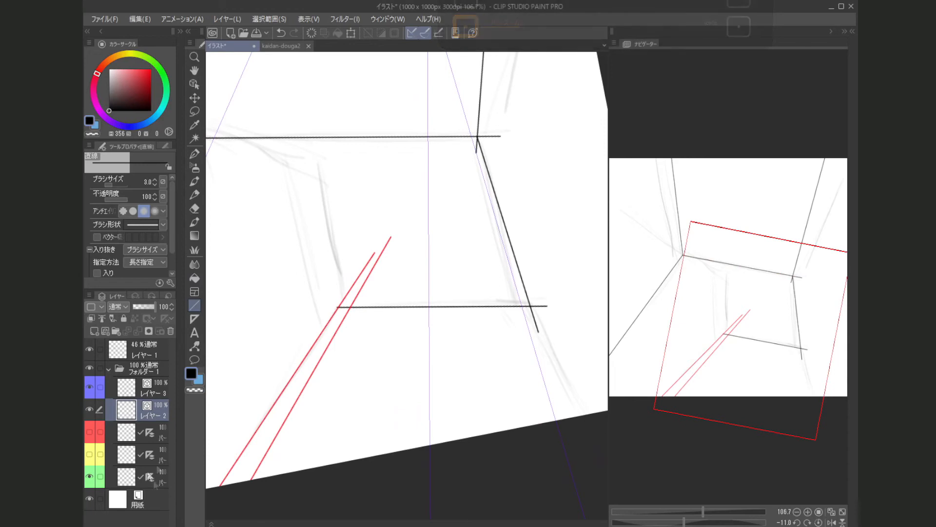
# Swap the green ruler for the red one and draw a red line on レイヤー 3 from the back wall's lower-right corner to the canvas's lower edge.
pyautogui.click(91, 477)
pyautogui.click(90, 431)
pyautogui.click(150, 69)
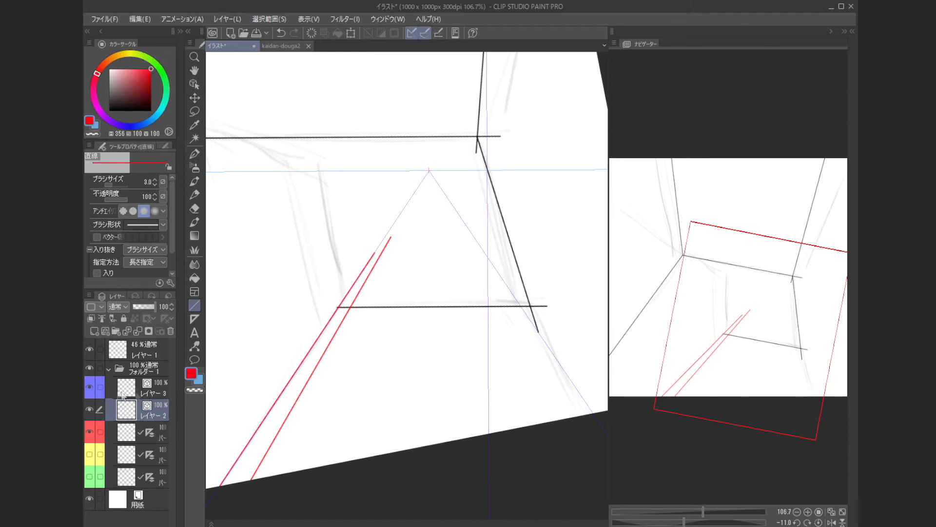
pyautogui.click(155, 387)
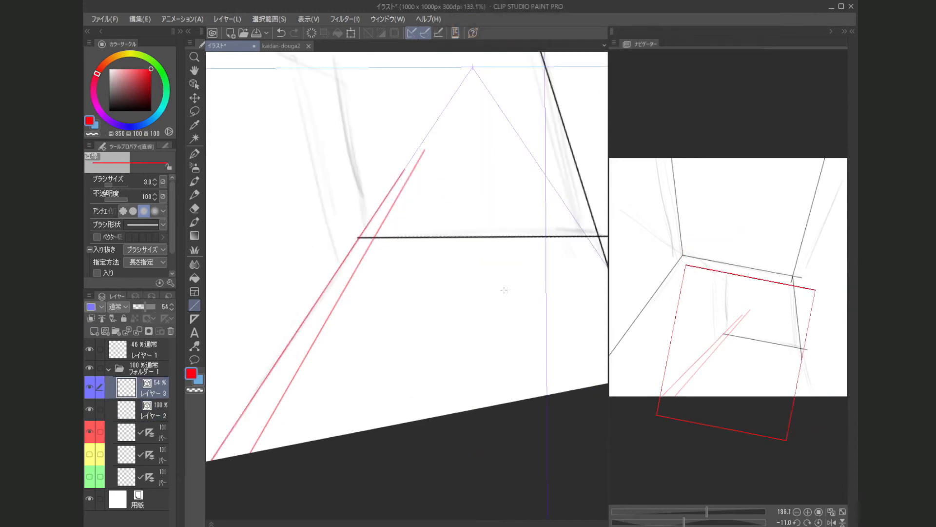
pyautogui.moveTo(512, 297); pyautogui.dragTo(409, 300)
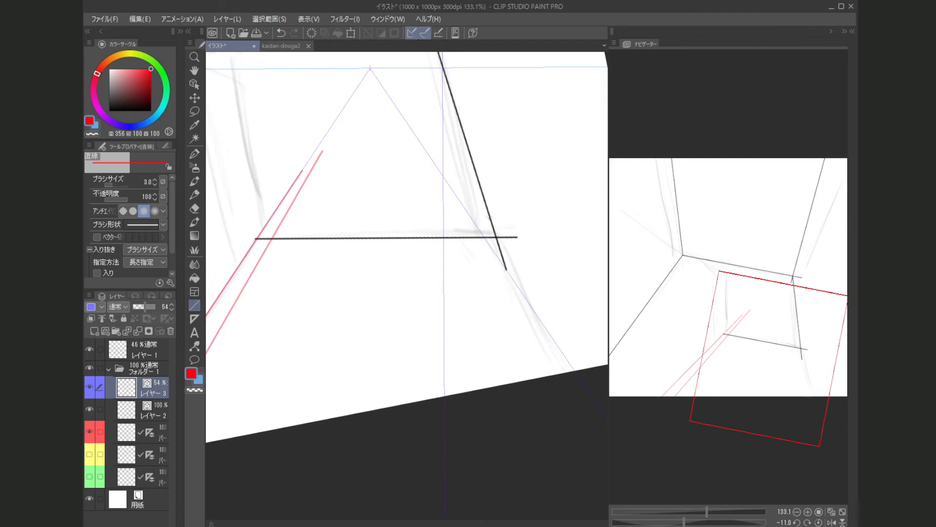
pyautogui.moveTo(464, 168); pyautogui.dragTo(427, 298)
pyautogui.moveTo(464, 351)
pyautogui.mouseDown()
pyautogui.moveTo(449, 313)
pyautogui.moveTo(467, 357)
pyautogui.moveTo(507, 378)
pyautogui.moveTo(570, 452)
pyautogui.mouseUp()
pyautogui.scroll(-2, 523, 441)
pyautogui.moveTo(364, 317); pyautogui.dragTo(381, 330)
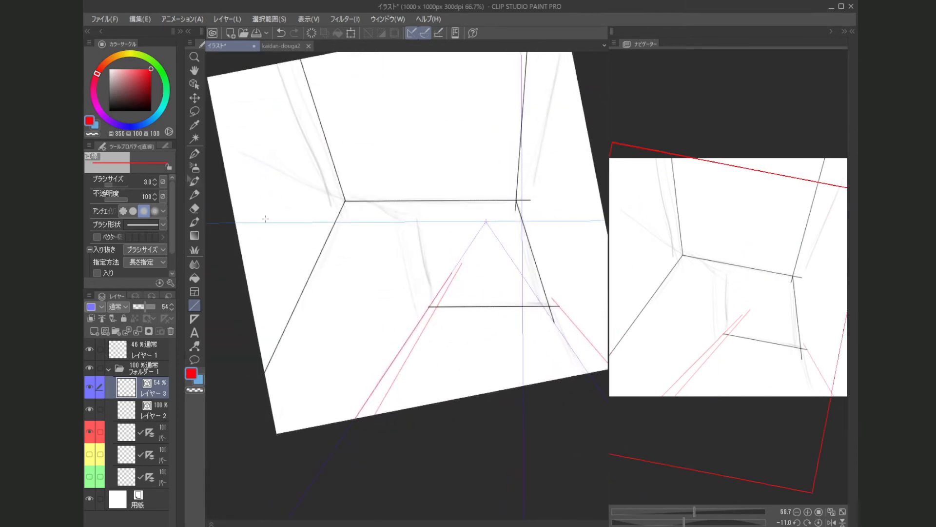
# Draw a black line on レイヤー 2 along the red ruler from the sketched recess's upper corner to the canvas's left edge.
pyautogui.click(109, 111)
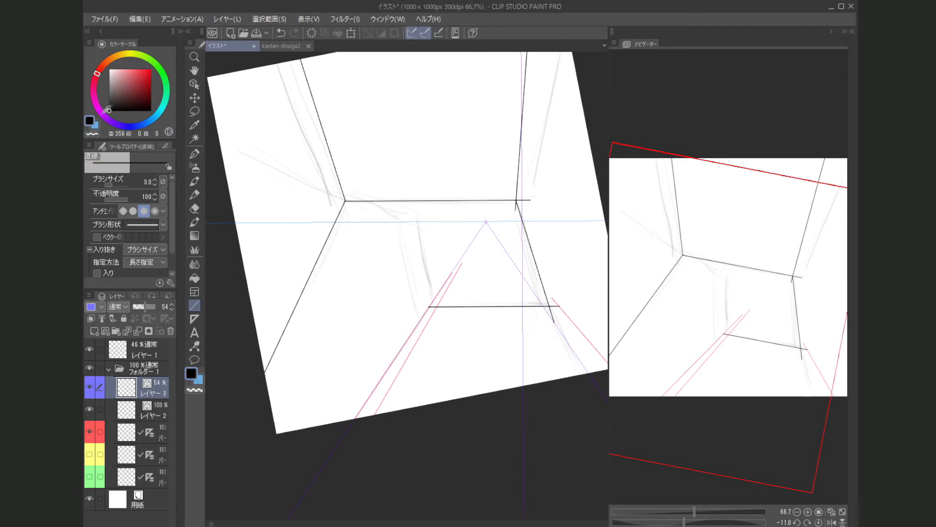
pyautogui.moveTo(344, 246); pyautogui.dragTo(339, 240)
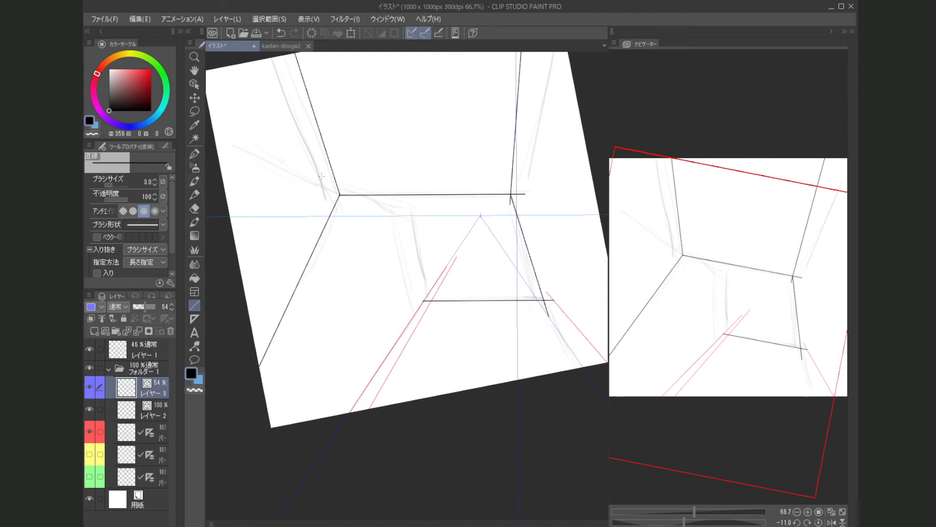
pyautogui.moveTo(291, 187); pyautogui.dragTo(312, 208)
pyautogui.scroll(4, 312, 202)
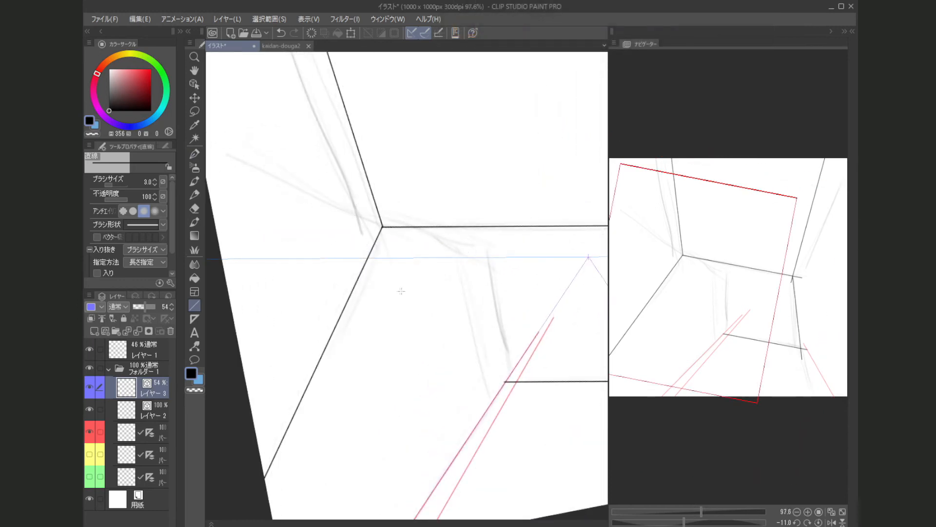
pyautogui.scroll(-2, 338, 216)
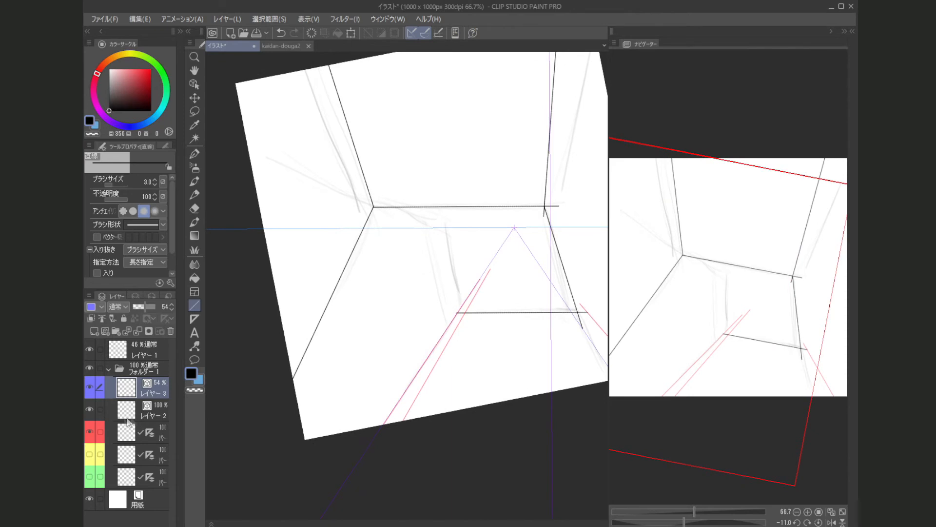
pyautogui.click(146, 412)
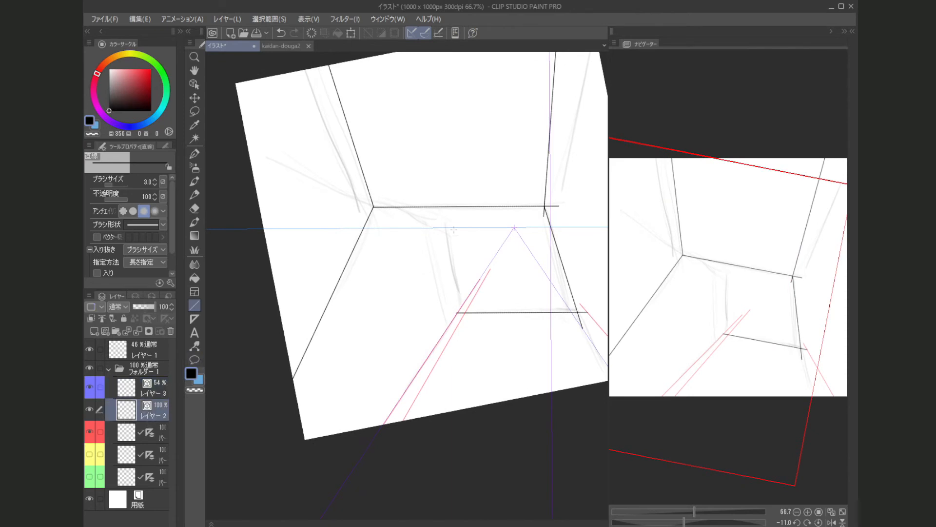
pyautogui.hotkey('ctrl', 'z')
pyautogui.moveTo(449, 236); pyautogui.dragTo(450, 234)
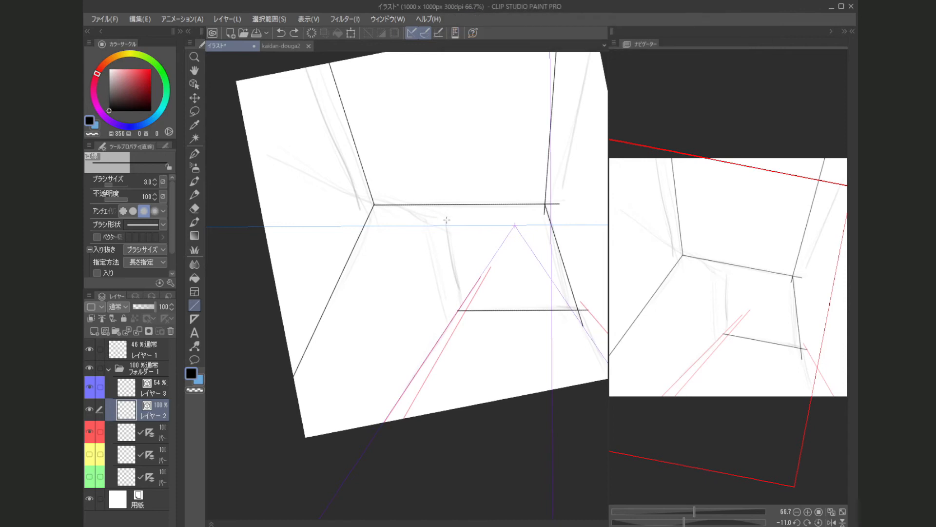
pyautogui.moveTo(447, 219); pyautogui.dragTo(209, 177)
pyautogui.moveTo(397, 248); pyautogui.dragTo(461, 194)
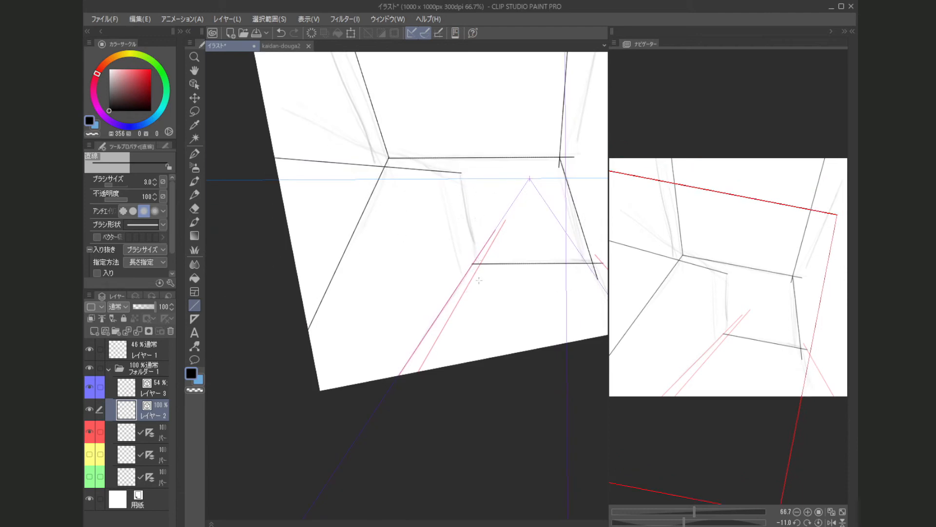
# Swap the red ruler for the yellow one and draw a vertical edge from the new line's right end past the lower edge.
pyautogui.click(89, 431)
pyautogui.click(89, 454)
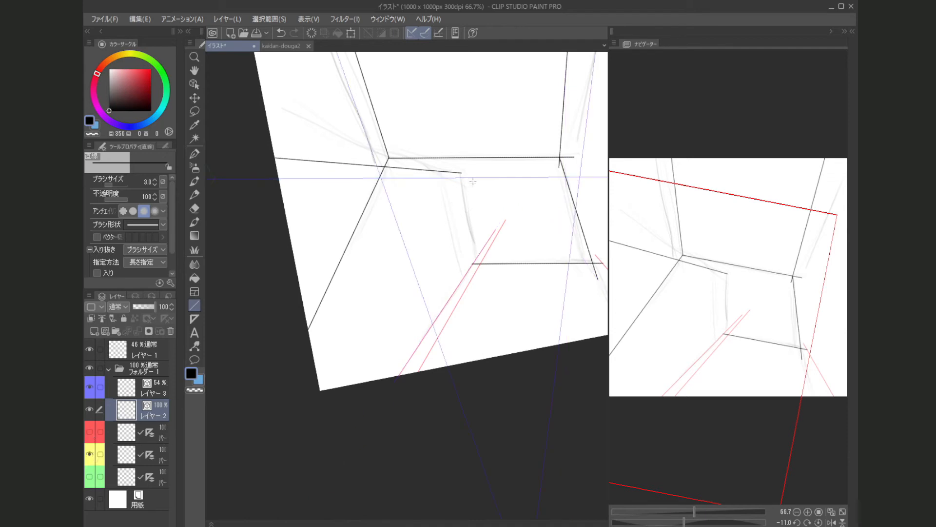
pyautogui.scroll(4, 467, 185)
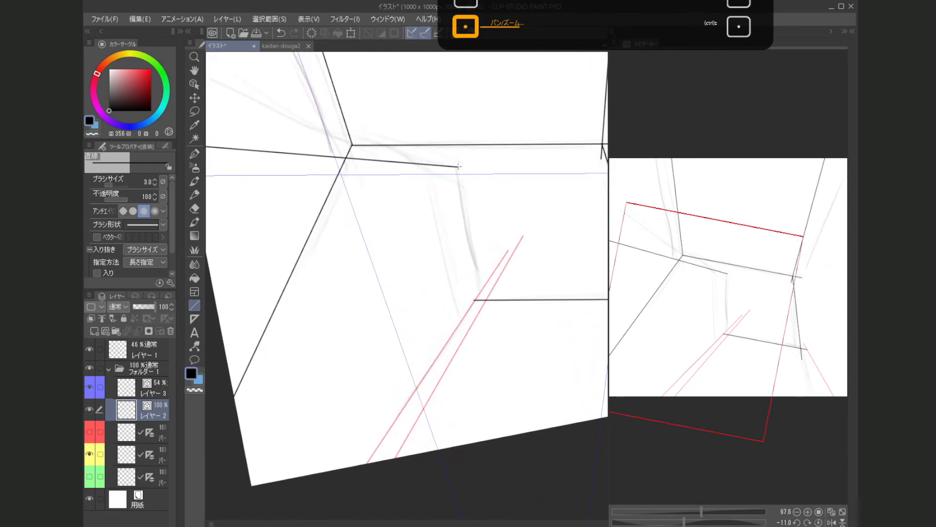
pyautogui.moveTo(458, 167); pyautogui.dragTo(480, 312)
pyautogui.scroll(-2, 508, 348)
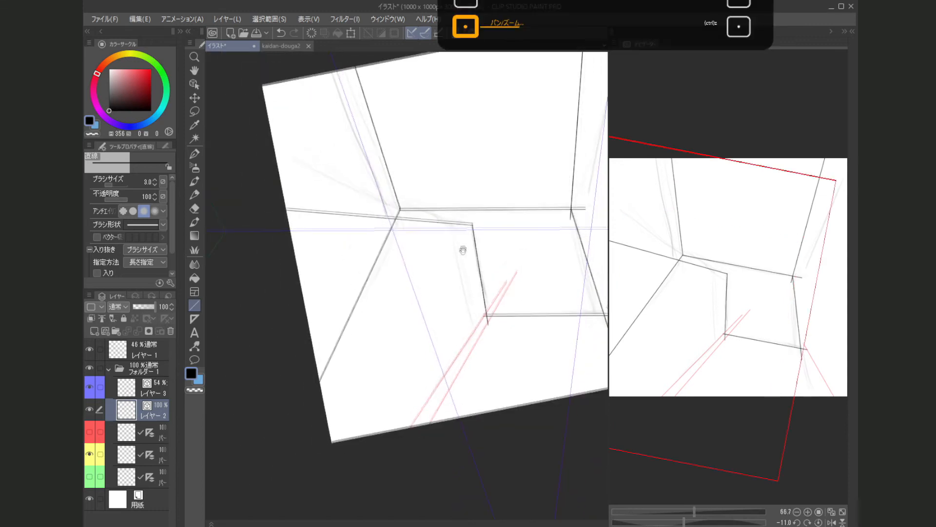
pyautogui.scroll(3, 462, 246)
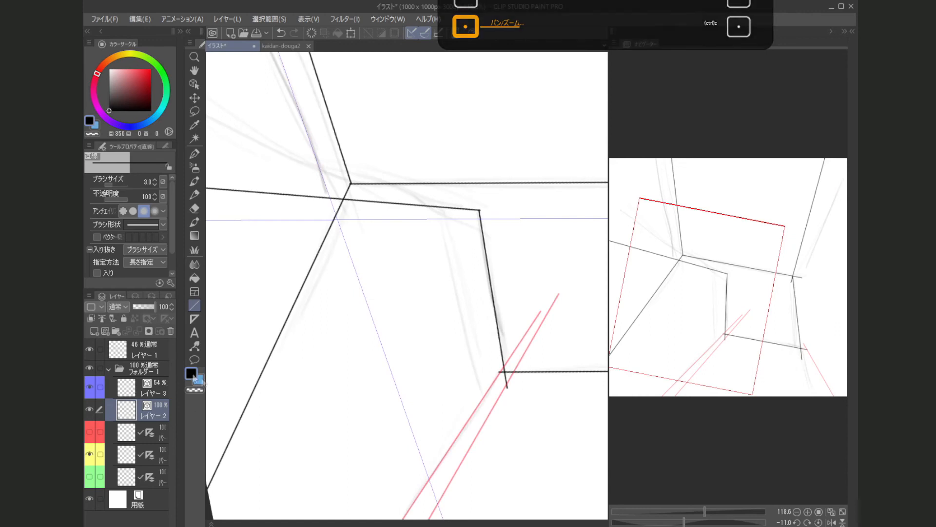
# Swap the yellow ruler for the red one and extend the upper-left line slightly past the top of the vertical edge.
pyautogui.click(90, 454)
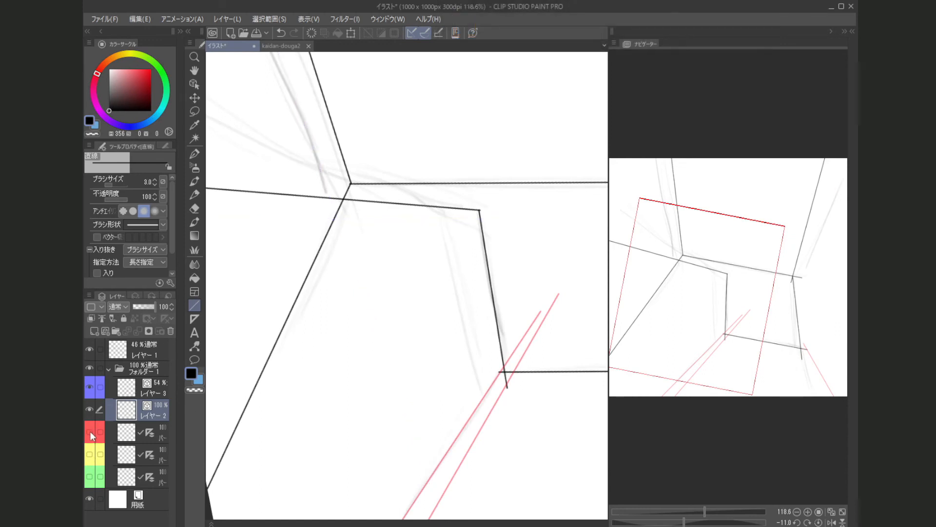
pyautogui.click(90, 431)
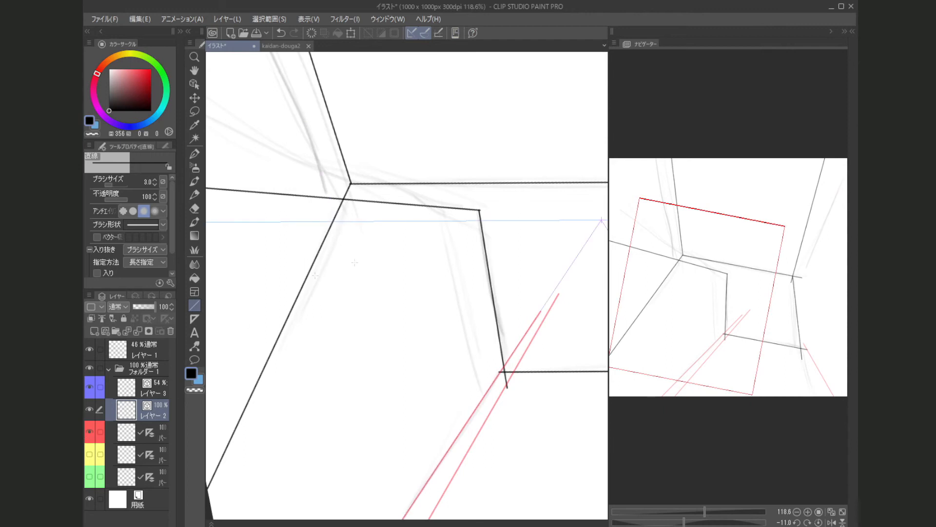
pyautogui.moveTo(431, 298); pyautogui.dragTo(404, 300)
pyautogui.scroll(3, 445, 213)
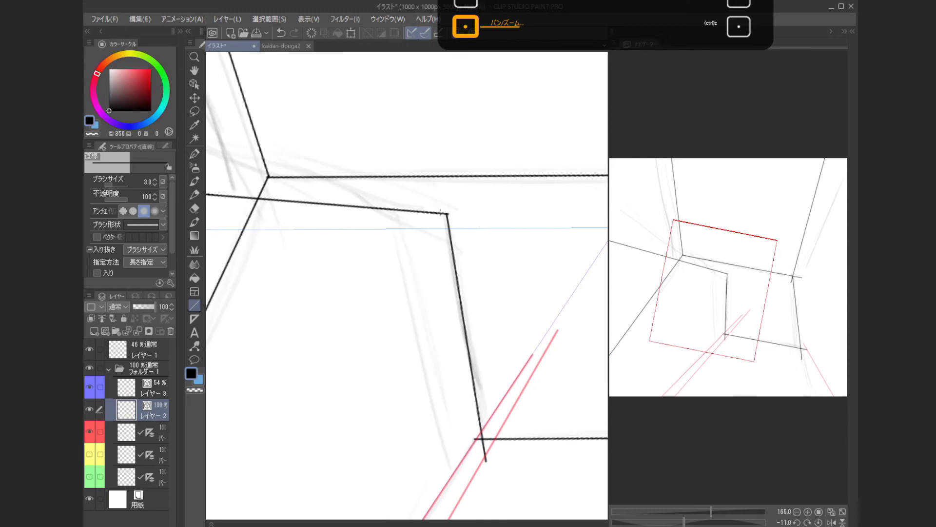
pyautogui.moveTo(440, 214); pyautogui.dragTo(465, 222)
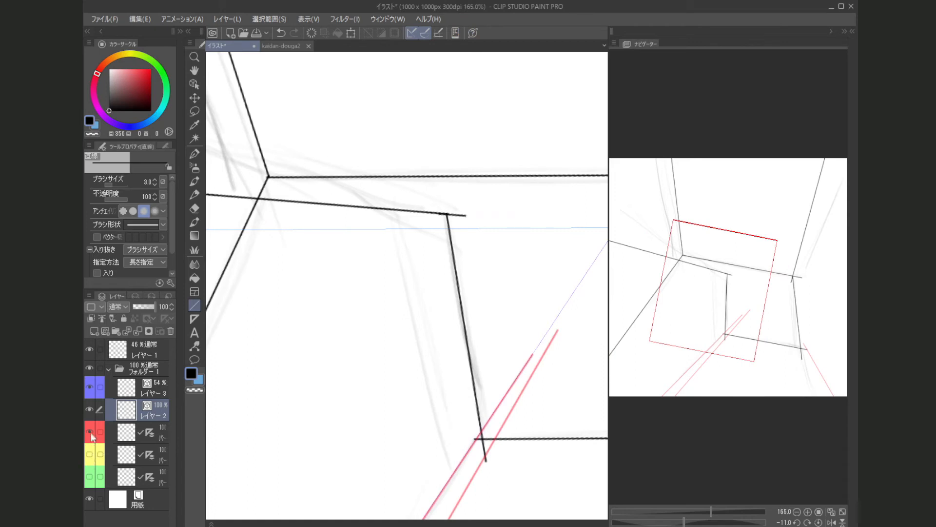
# Swap back to the yellow ruler and draw a vertical edge from the extended line's end down, slightly past the lower edge.
pyautogui.click(89, 453)
pyautogui.moveTo(410, 319); pyautogui.dragTo(389, 311)
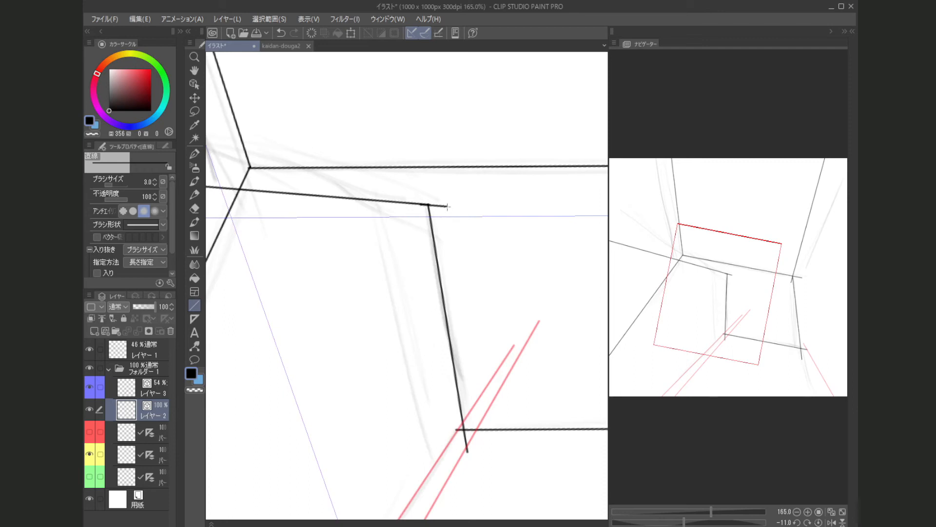
pyautogui.moveTo(447, 207); pyautogui.dragTo(481, 449)
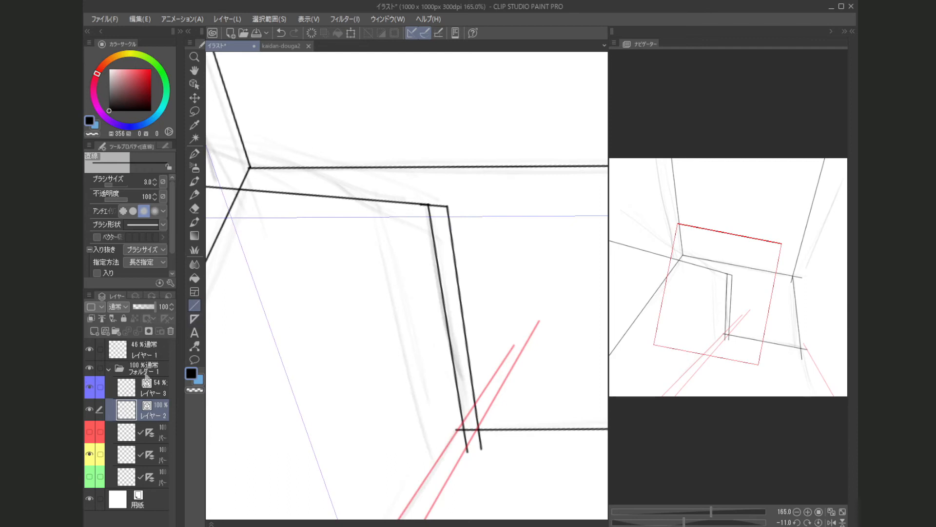
# Erase the first, inner vertical edge and its leftover end below the floor line with the vector eraser (ベクター用).
pyautogui.click(194, 210)
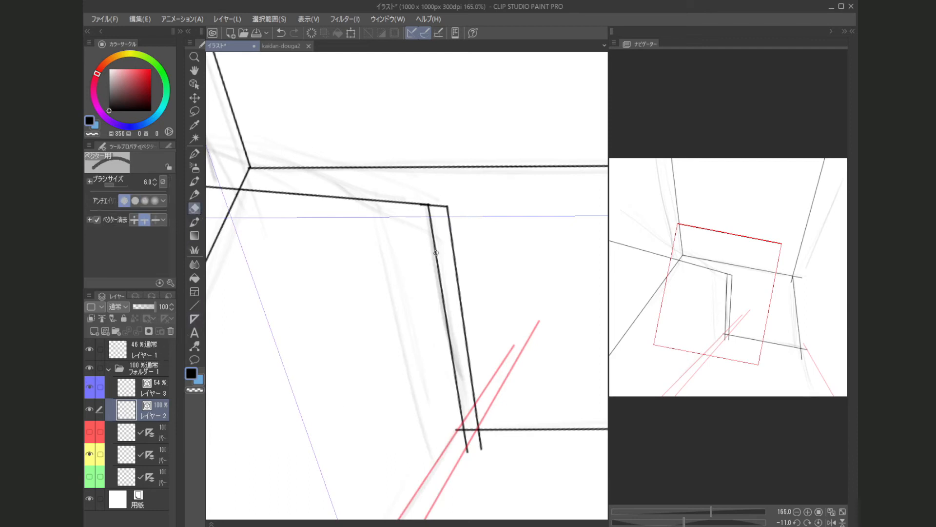
pyautogui.click(438, 276)
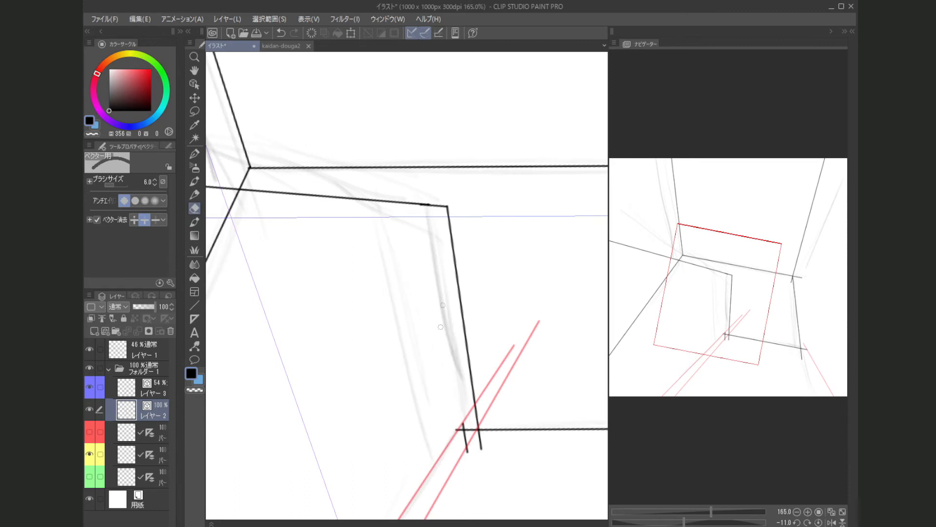
pyautogui.click(466, 442)
pyautogui.press('space')
pyautogui.moveTo(467, 460); pyautogui.dragTo(354, 351)
pyautogui.press('space')
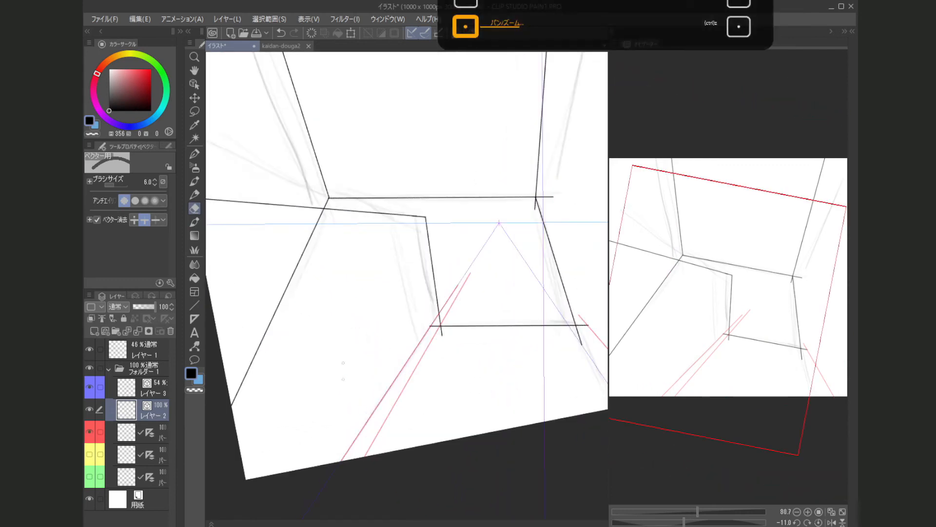
pyautogui.press('space')
pyautogui.moveTo(466, 366); pyautogui.dragTo(440, 357)
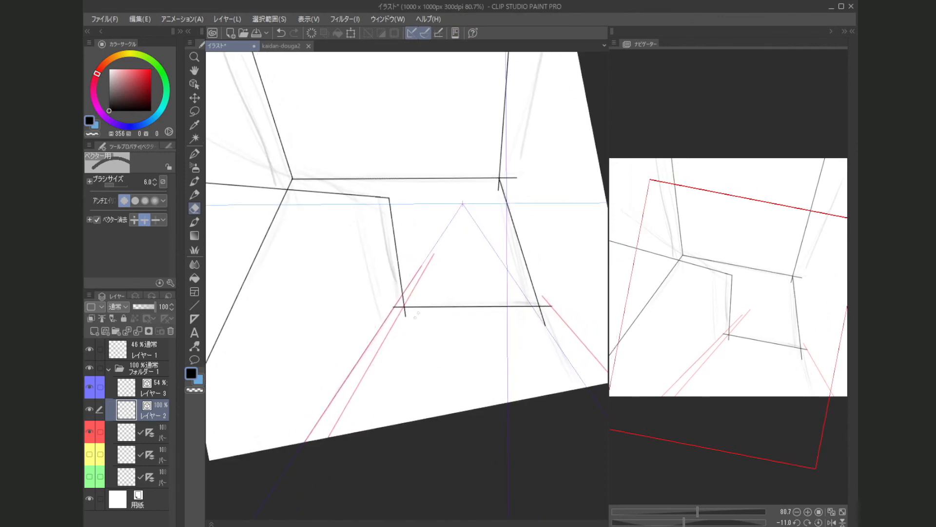
pyautogui.scroll(3, 439, 366)
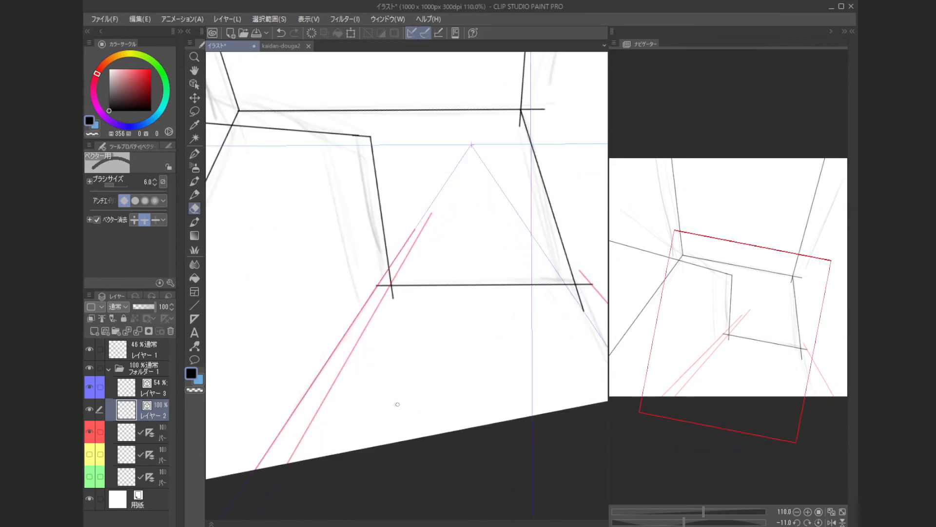
pyautogui.scroll(-3, 381, 406)
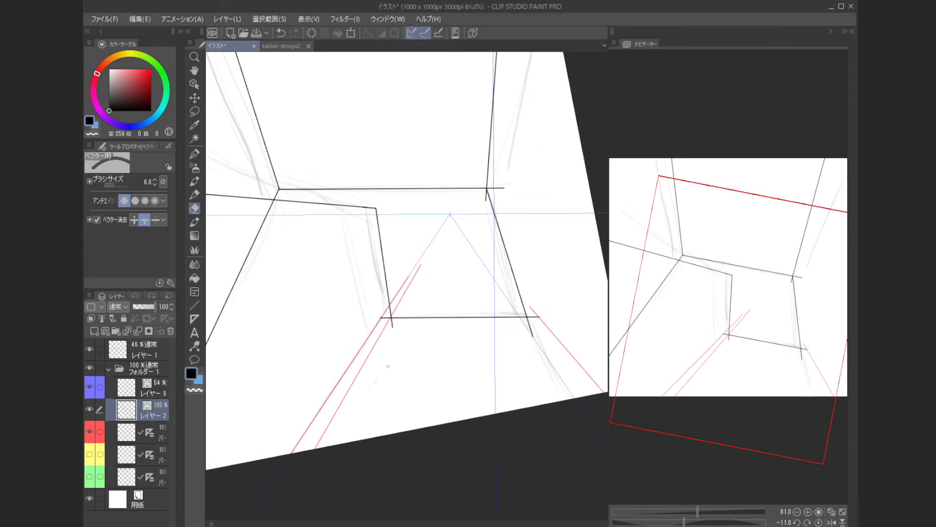
pyautogui.moveTo(279, 285); pyautogui.dragTo(321, 317)
pyautogui.moveTo(281, 245); pyautogui.dragTo(351, 261)
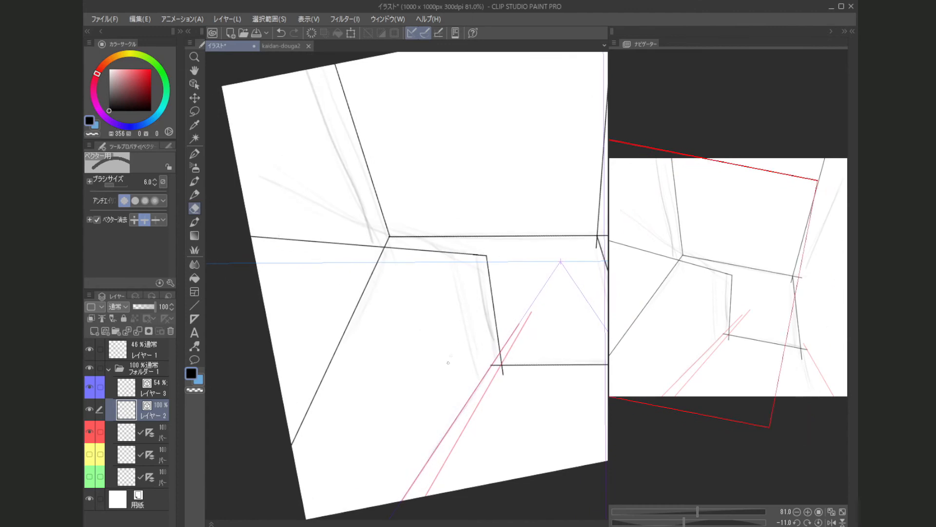
# Switch to the kaidan-douga2 canvas and view the whole staircase profile drawing.
pyautogui.hotkey('ctrl', 'Tab')
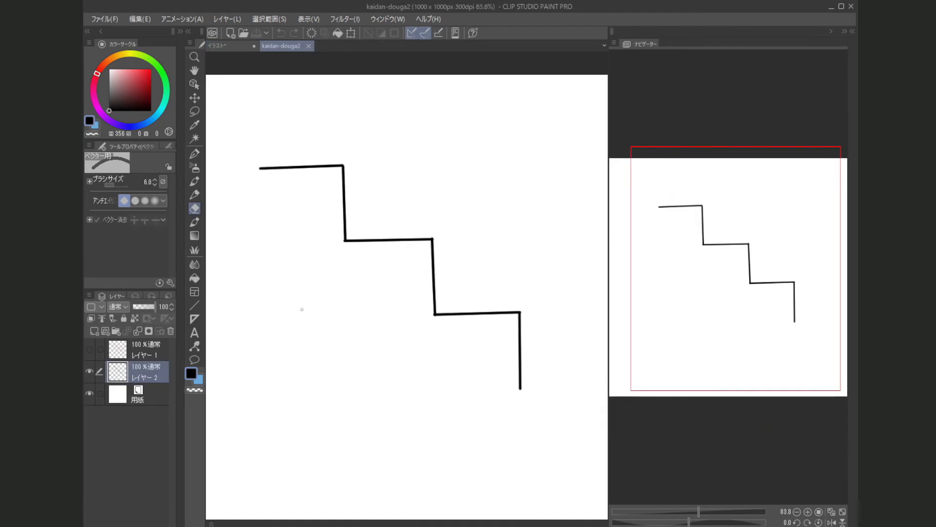
pyautogui.scroll(-3, 320, 307)
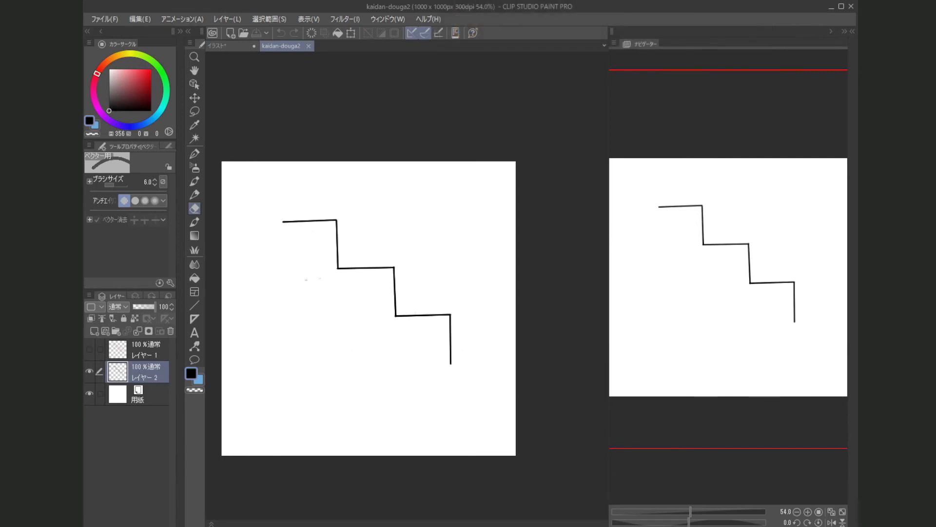
# Return to the room sketch (イラスト) and swap the red perspective ruler for the green one.
pyautogui.scroll(2, 350, 316)
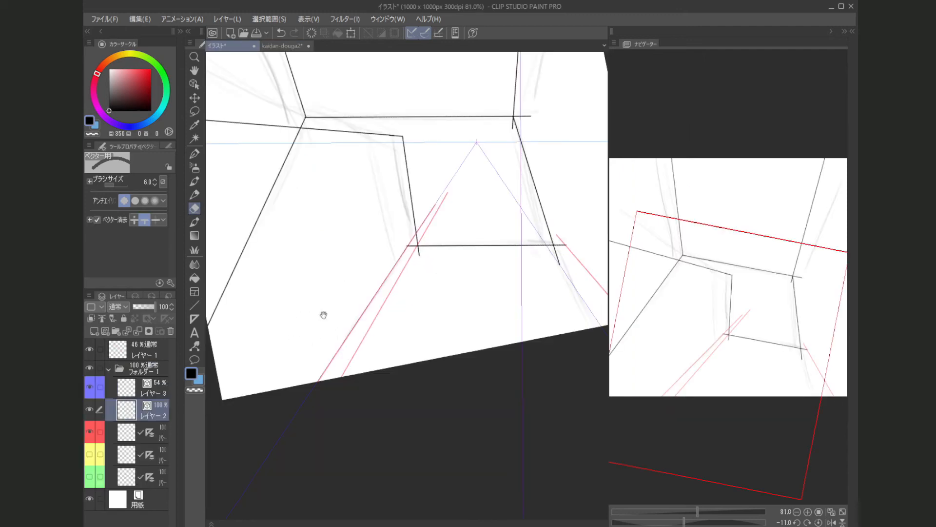
pyautogui.scroll(1, 298, 317)
pyautogui.moveTo(314, 349); pyautogui.dragTo(296, 290)
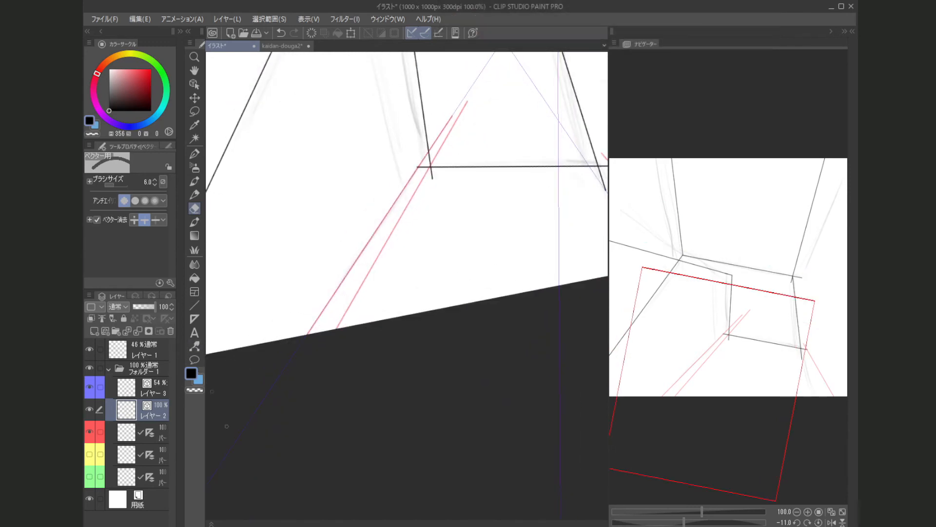
pyautogui.moveTo(336, 359); pyautogui.dragTo(332, 400)
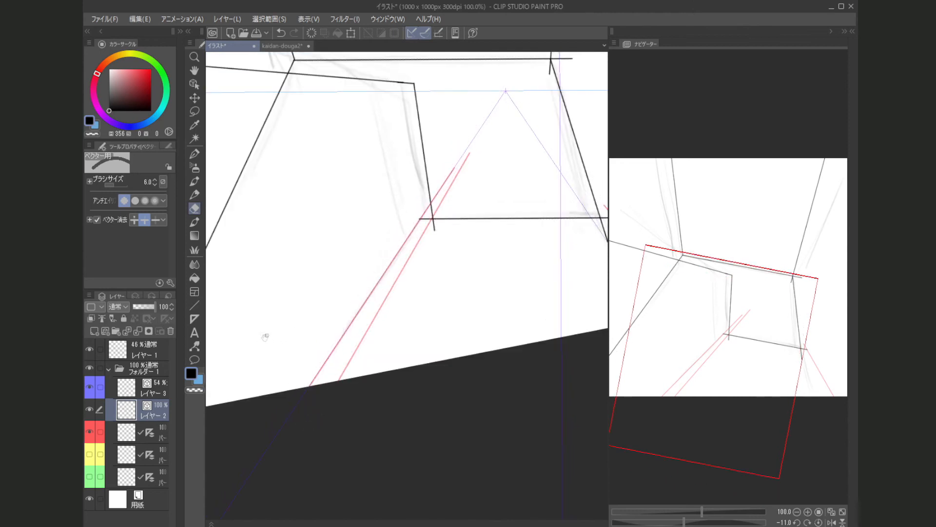
pyautogui.moveTo(304, 338); pyautogui.dragTo(339, 346)
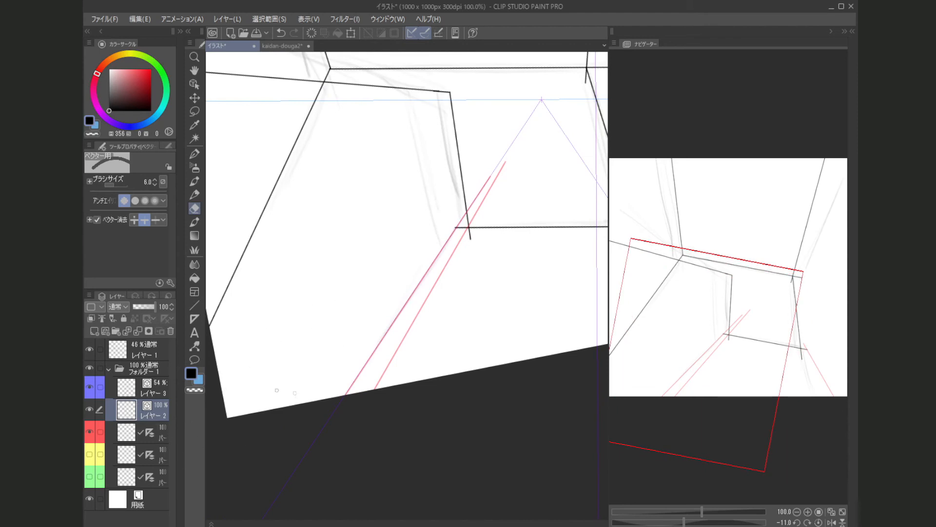
pyautogui.click(90, 477)
pyautogui.click(90, 431)
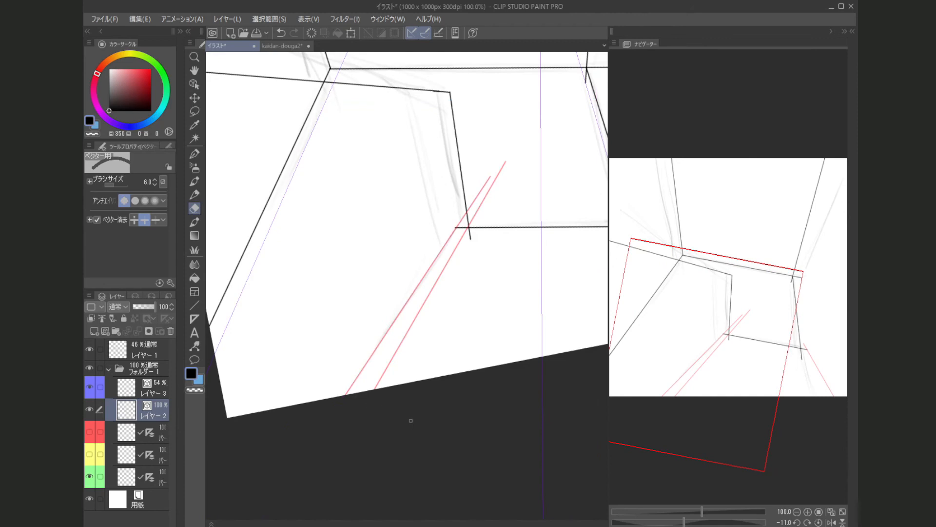
# Examine the green ruler's vanishing point above the canvas and how its guides run down across the room and floor.
pyautogui.scroll(-1, 407, 414)
pyautogui.moveTo(416, 389); pyautogui.dragTo(388, 494)
pyautogui.moveTo(417, 205); pyautogui.dragTo(418, 334)
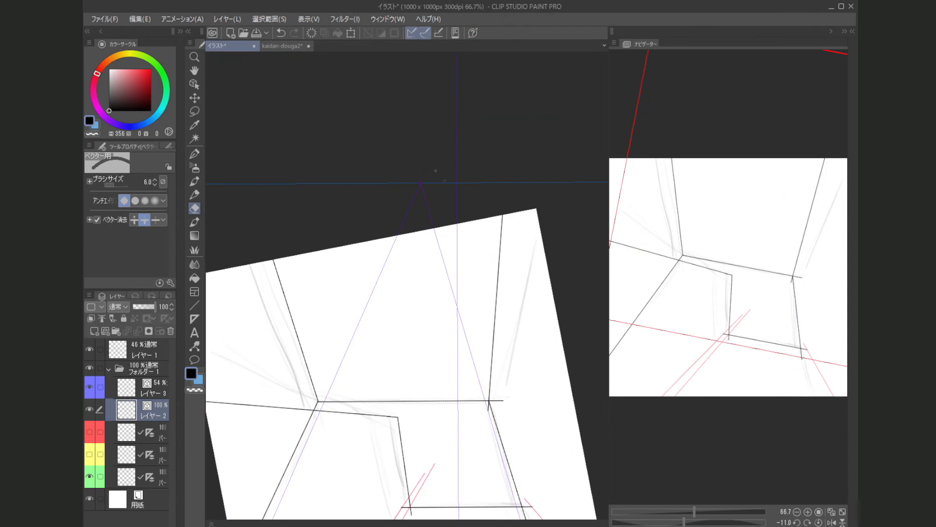
pyautogui.scroll(-5, 406, 350)
pyautogui.moveTo(377, 421); pyautogui.dragTo(370, 333)
pyautogui.scroll(4, 370, 333)
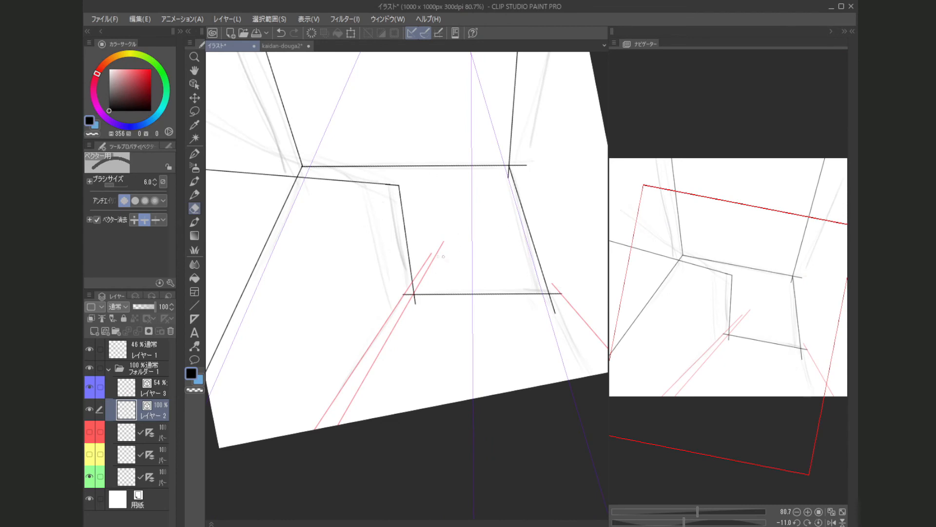
pyautogui.moveTo(440, 197); pyautogui.dragTo(412, 351)
pyautogui.moveTo(420, 281); pyautogui.dragTo(418, 404)
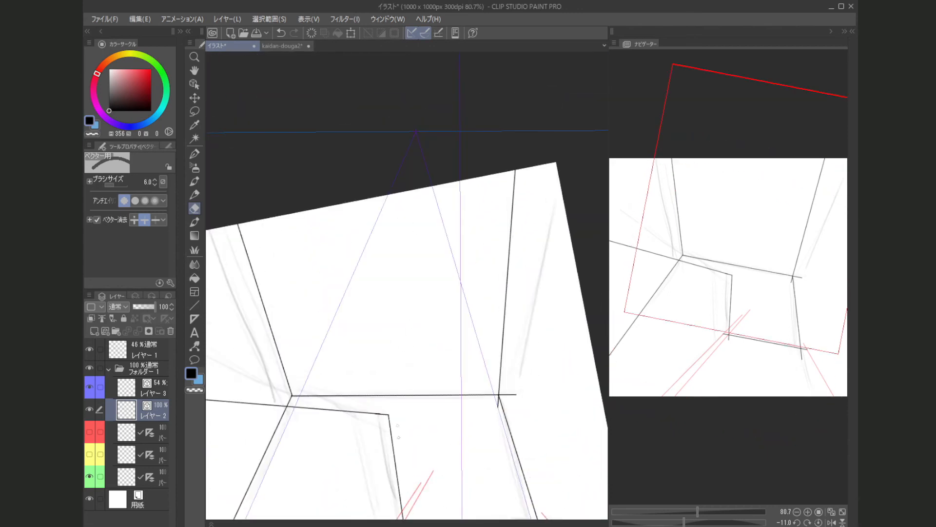
pyautogui.moveTo(420, 385); pyautogui.dragTo(443, 278)
pyautogui.moveTo(399, 416); pyautogui.dragTo(399, 334)
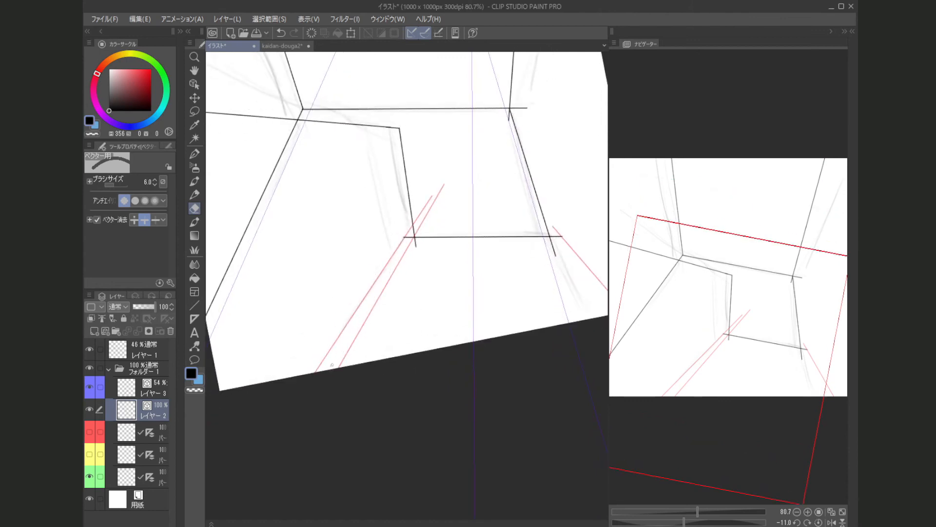
# Switch to the kaidan-douga2 canvas and hide レイヤー 1 so only the black staircase profile shows.
pyautogui.click(282, 45)
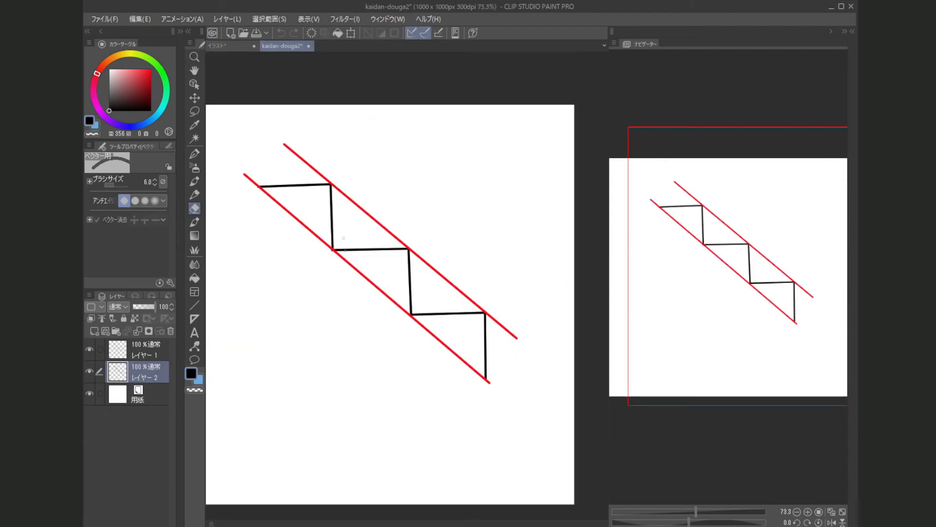
pyautogui.click(90, 349)
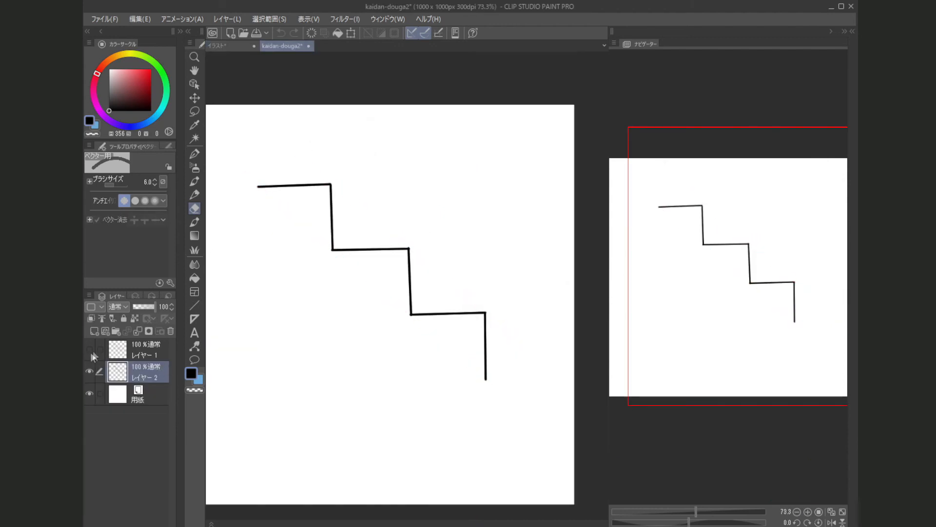
pyautogui.moveTo(287, 199); pyautogui.dragTo(348, 216)
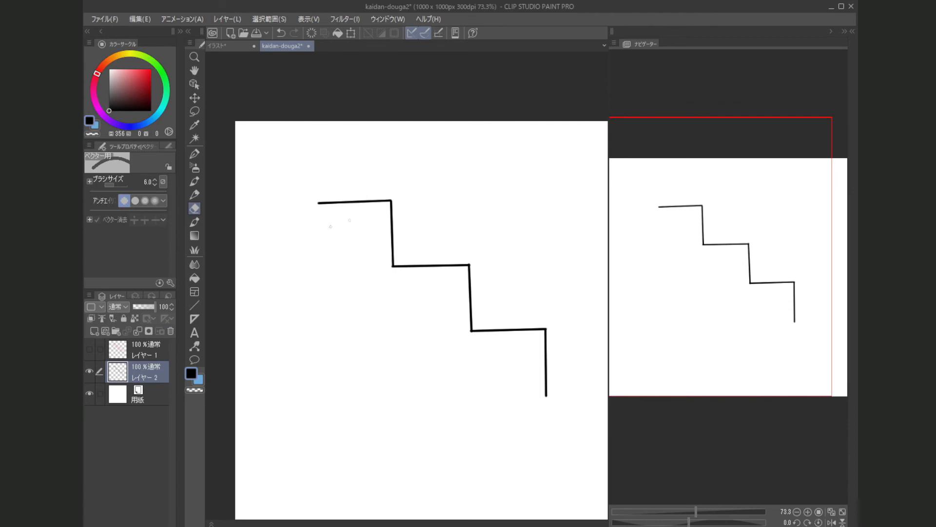
pyautogui.moveTo(363, 209); pyautogui.dragTo(324, 206)
# Back in the room sketch, draw a straight riser from the lower red slope line up slightly past the upper one, undoing any stray line.
pyautogui.press('b')
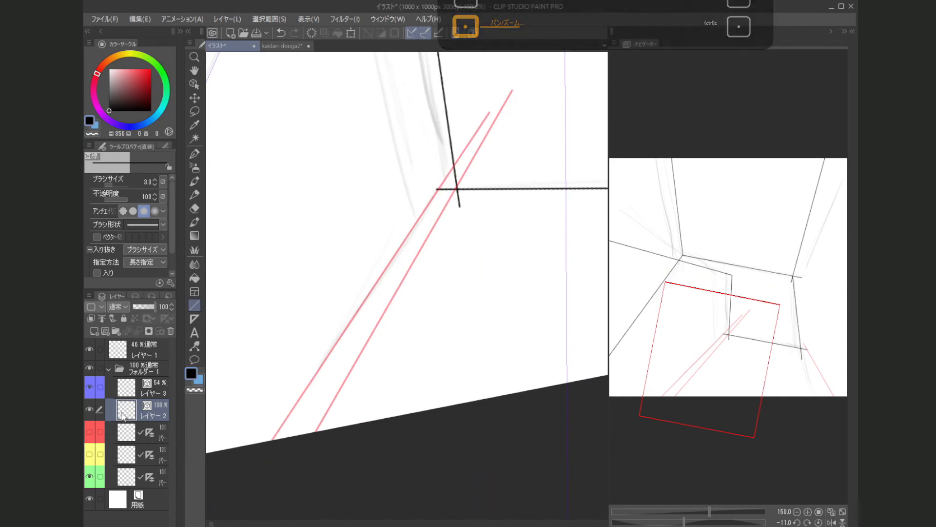
pyautogui.moveTo(433, 332); pyautogui.dragTo(430, 322)
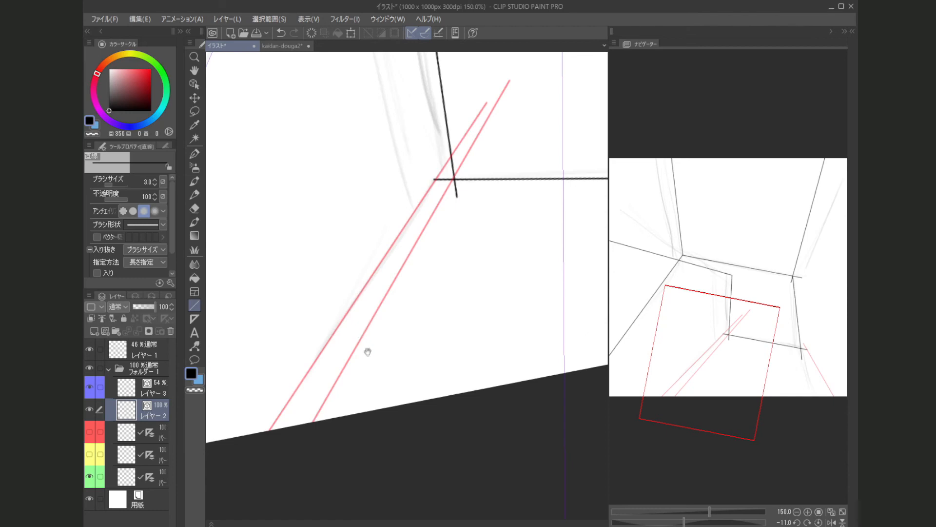
pyautogui.scroll(1, 354, 352)
pyautogui.moveTo(361, 356); pyautogui.dragTo(366, 356)
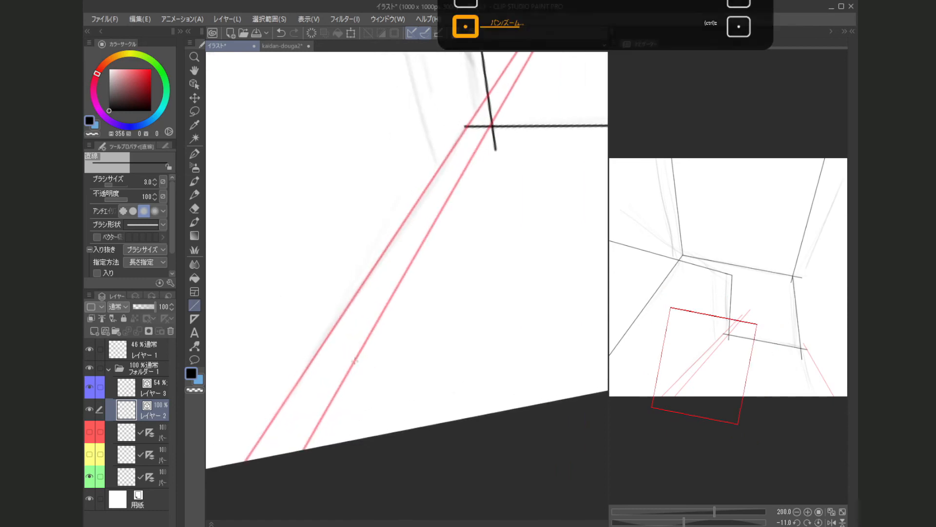
pyautogui.moveTo(355, 359); pyautogui.dragTo(377, 261)
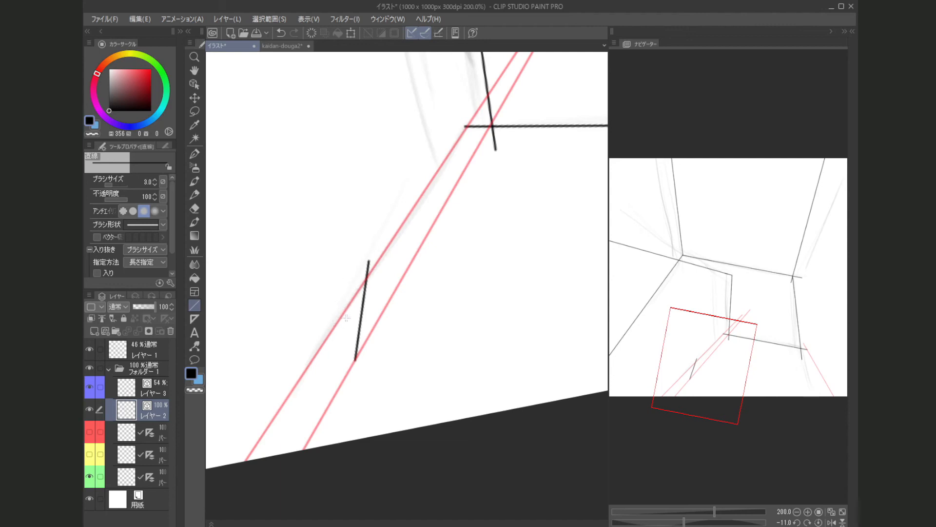
pyautogui.moveTo(343, 317); pyautogui.dragTo(351, 380)
pyautogui.hotkey('ctrl', 'z')
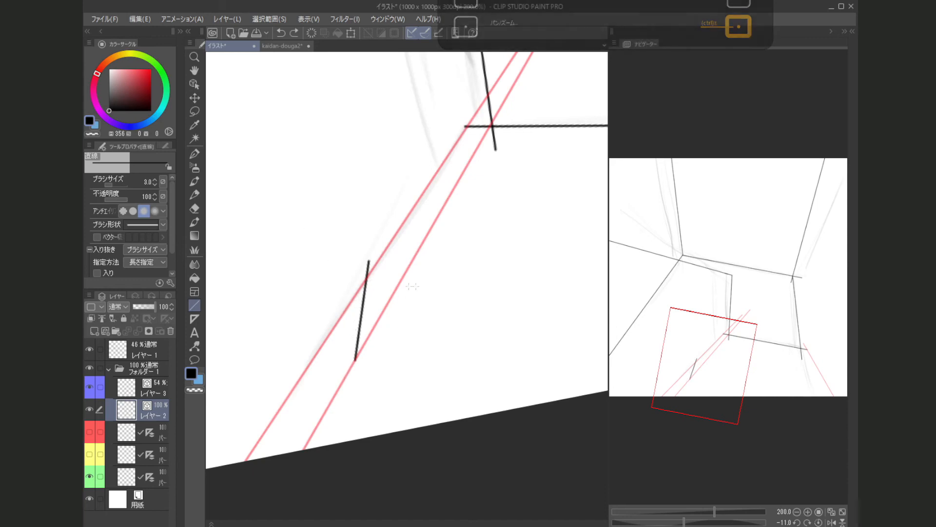
# Draw a straight step edge from the riser's crossing with the upper red slope line across to the canvas's right edge.
pyautogui.moveTo(422, 323); pyautogui.dragTo(411, 324)
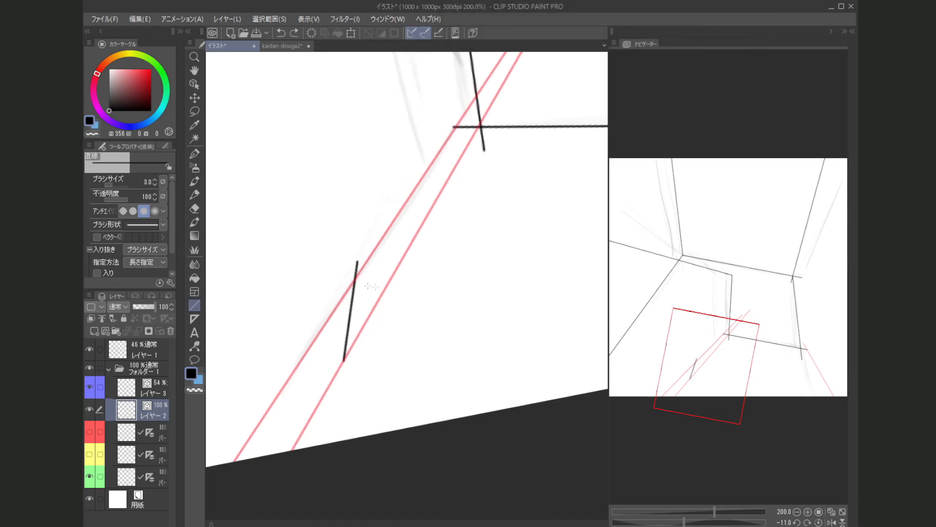
pyautogui.moveTo(370, 286); pyautogui.dragTo(337, 283)
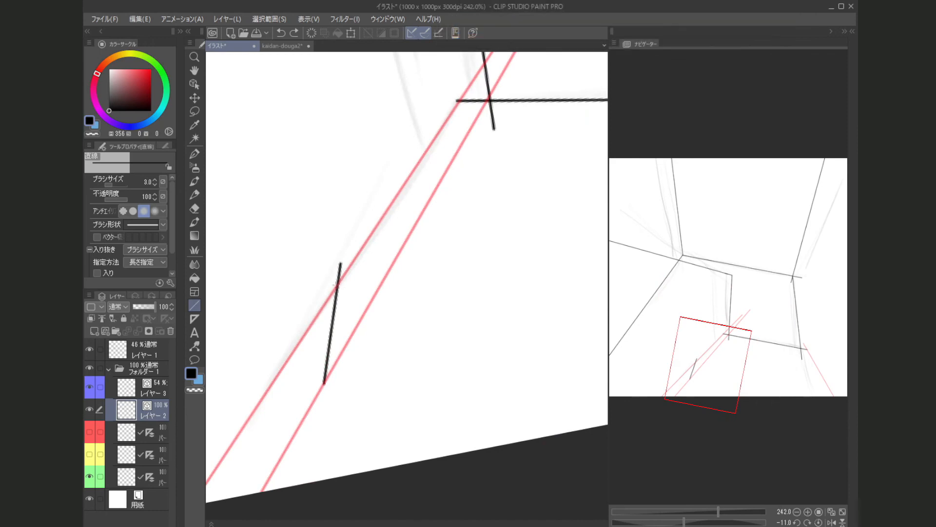
pyautogui.moveTo(340, 287)
pyautogui.mouseDown()
pyautogui.moveTo(388, 316)
pyautogui.moveTo(428, 297)
pyautogui.moveTo(370, 289)
pyautogui.mouseUp()
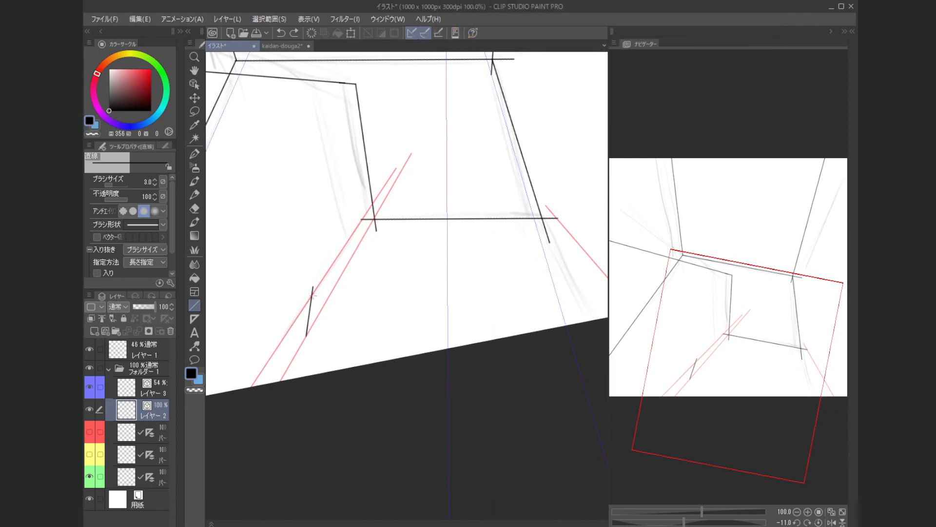
pyautogui.scroll(4, 312, 295)
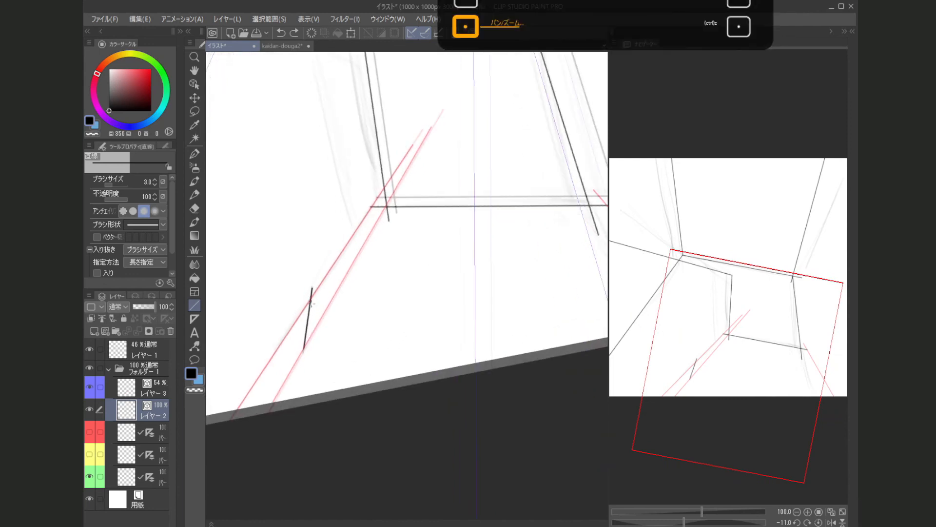
pyautogui.moveTo(310, 296); pyautogui.dragTo(697, 351)
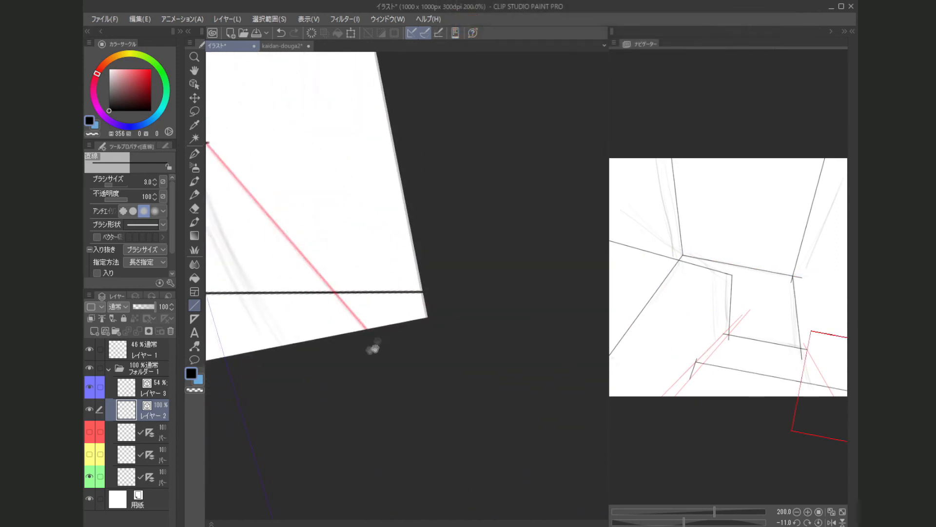
# Compare the new step edge with the staircase profile on the kaidan-douga2 canvas and return to the room sketch.
pyautogui.scroll(-4, 275, 336)
pyautogui.moveTo(276, 336); pyautogui.dragTo(379, 341)
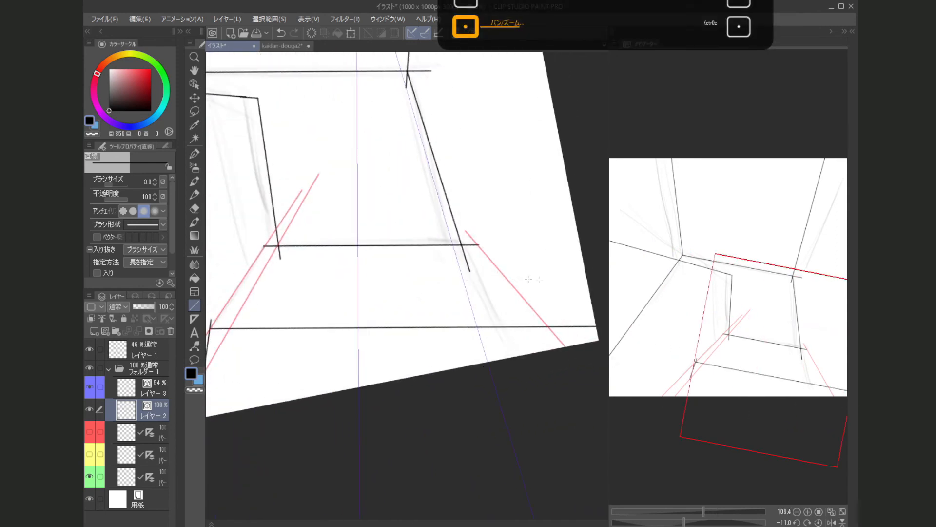
pyautogui.scroll(2, 321, 295)
pyautogui.scroll(2, 302, 320)
pyautogui.scroll(3, 302, 320)
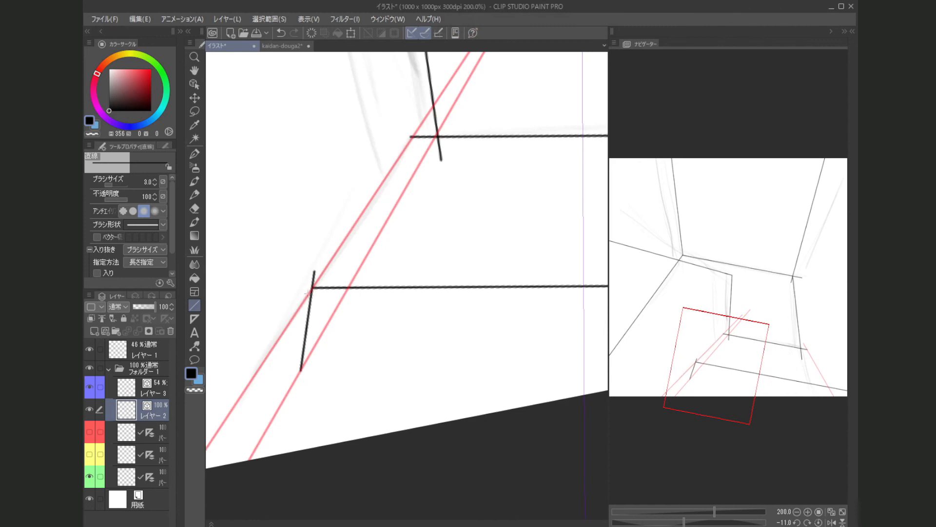
pyautogui.click(285, 45)
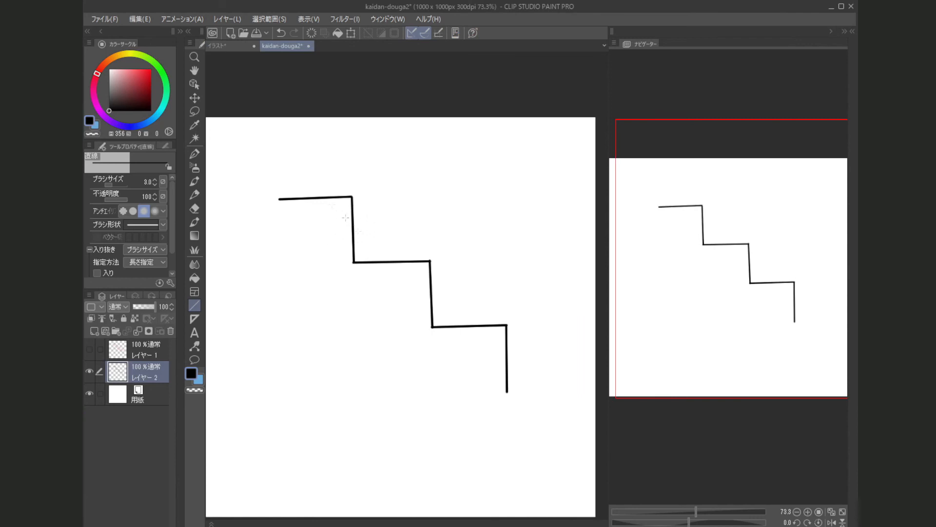
pyautogui.click(241, 44)
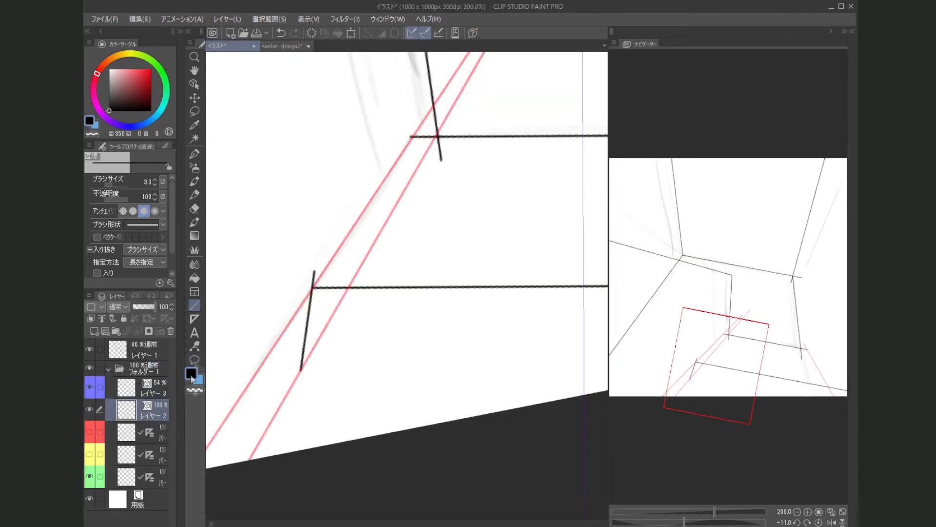
# Examine the new riser and step edge within the whole room sketch, undoing the stray mark beside them.
pyautogui.moveTo(323, 391); pyautogui.dragTo(352, 362)
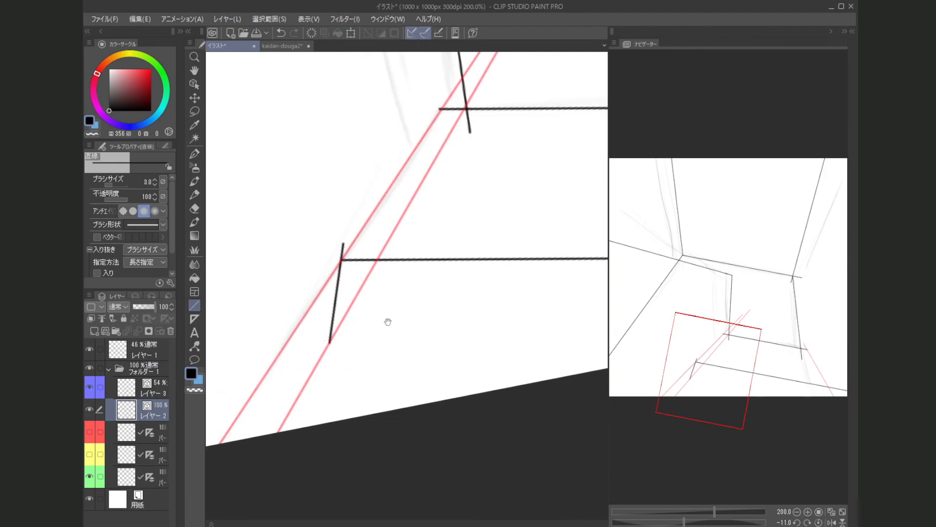
pyautogui.moveTo(405, 333); pyautogui.dragTo(405, 340)
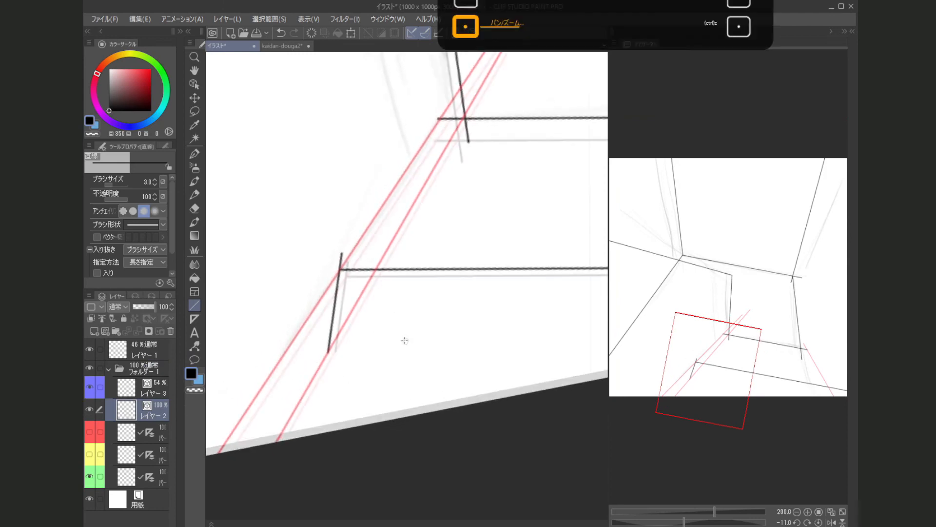
pyautogui.scroll(-5, 405, 337)
pyautogui.moveTo(424, 253); pyautogui.dragTo(429, 281)
pyautogui.moveTo(429, 280); pyautogui.dragTo(429, 270)
pyautogui.scroll(-5, 429, 274)
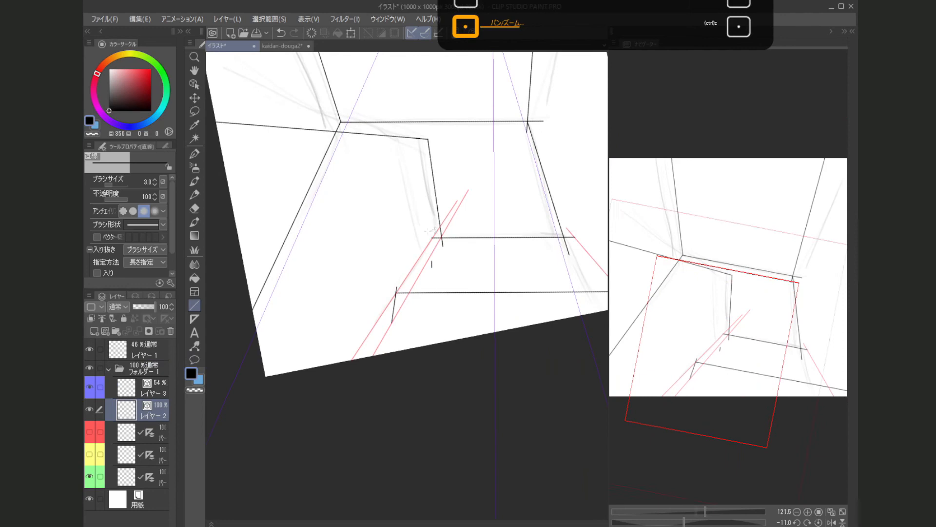
pyautogui.hotkey('ctrl', 'z')
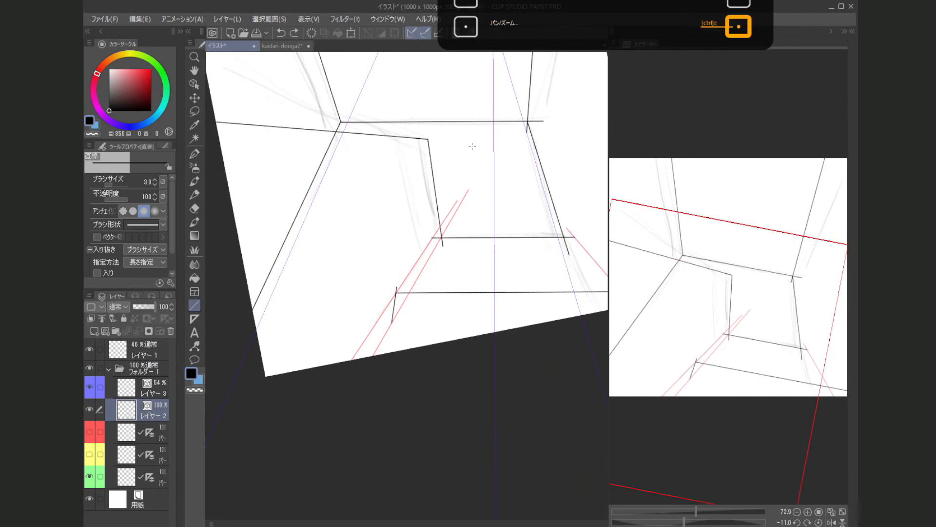
pyautogui.moveTo(360, 167); pyautogui.dragTo(341, 261)
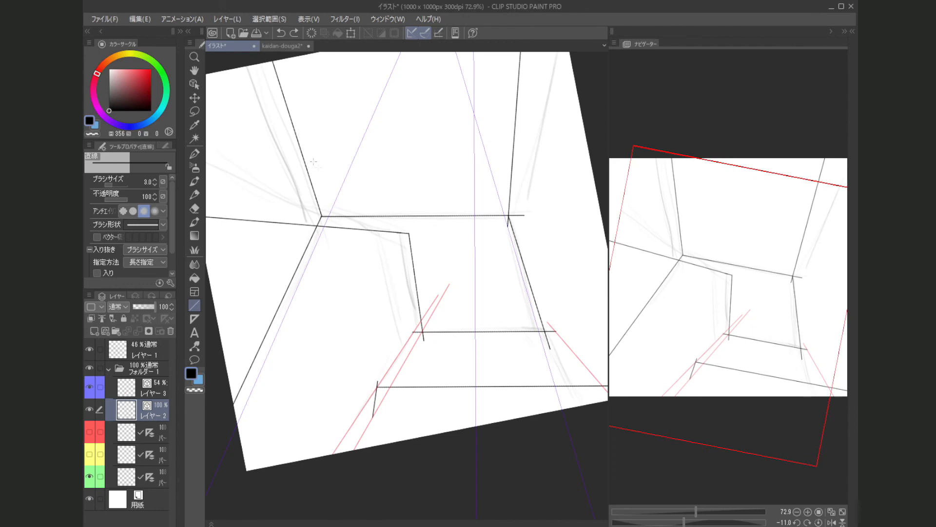
pyautogui.scroll(-2, 356, 307)
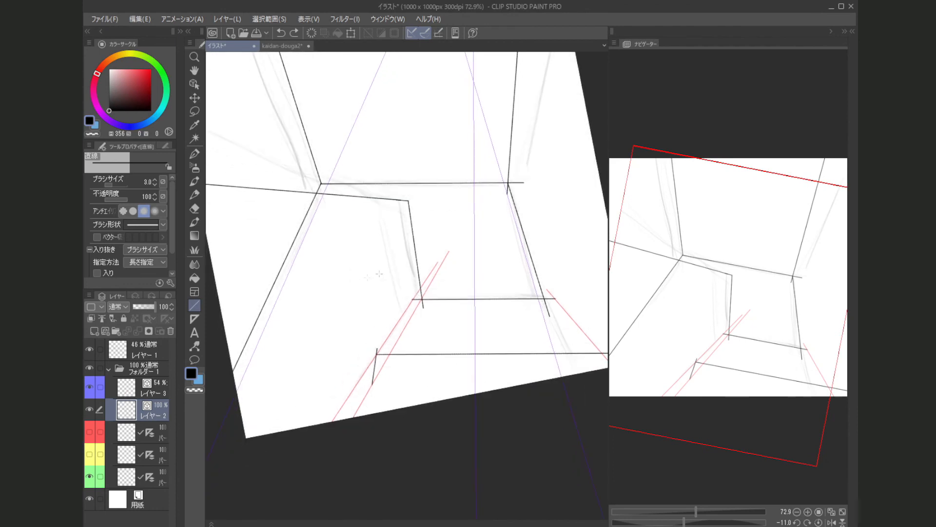
# Using the yellow layer's perspective ruler, draw a construction line from the step edge's left corner down past the lower red slope line.
pyautogui.scroll(10, 390, 382)
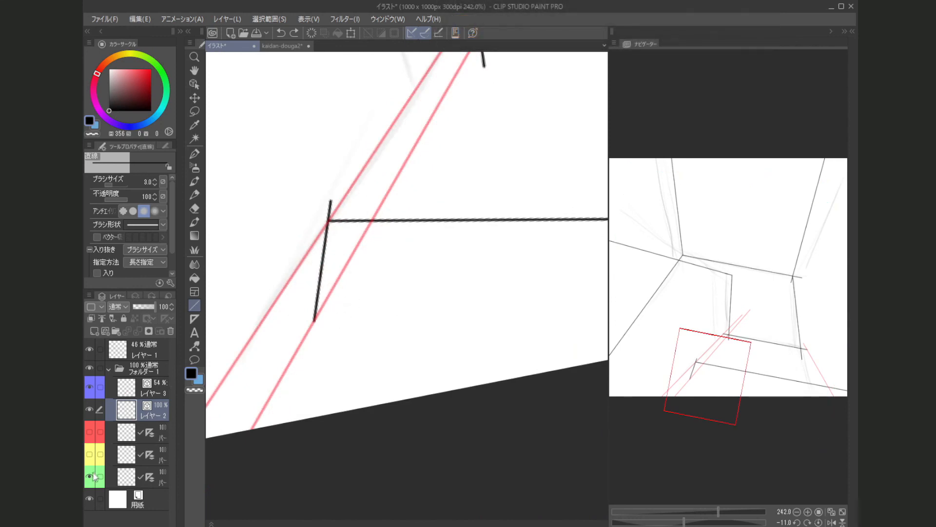
pyautogui.click(89, 454)
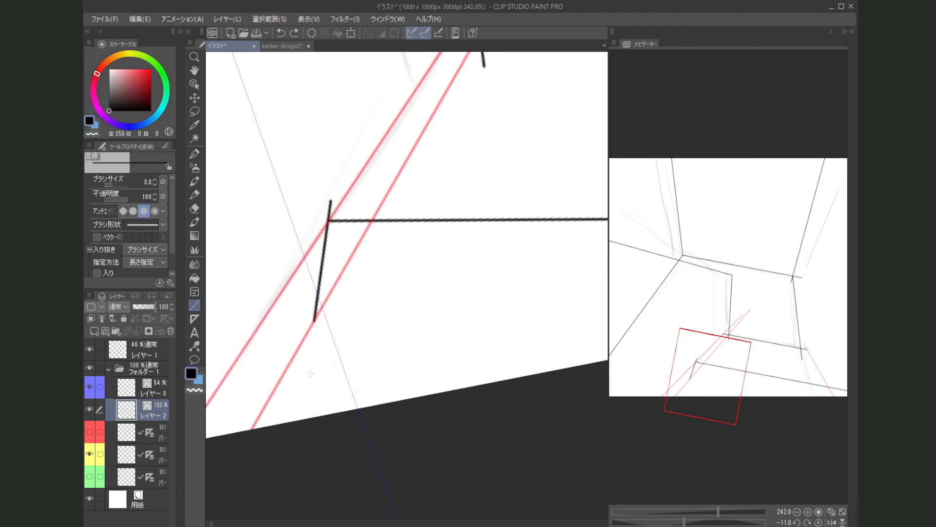
pyautogui.scroll(2, 373, 293)
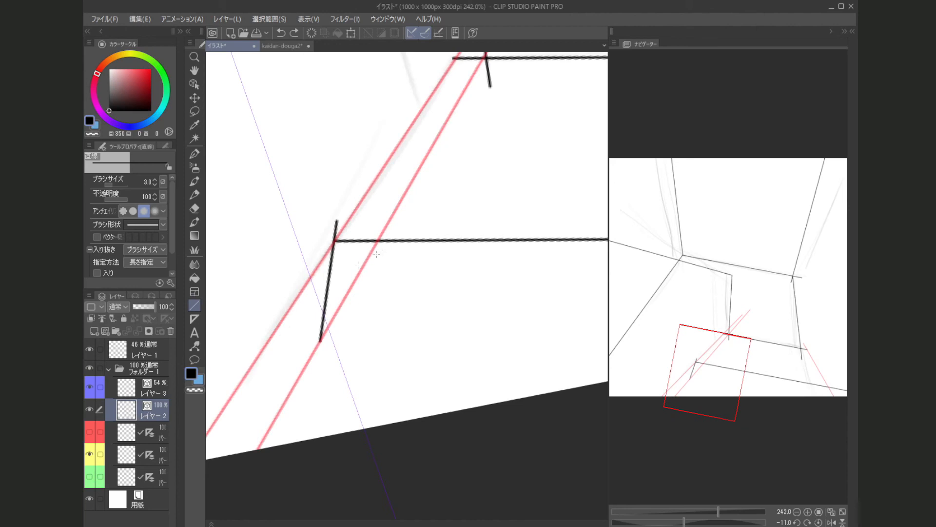
pyautogui.scroll(2, 346, 251)
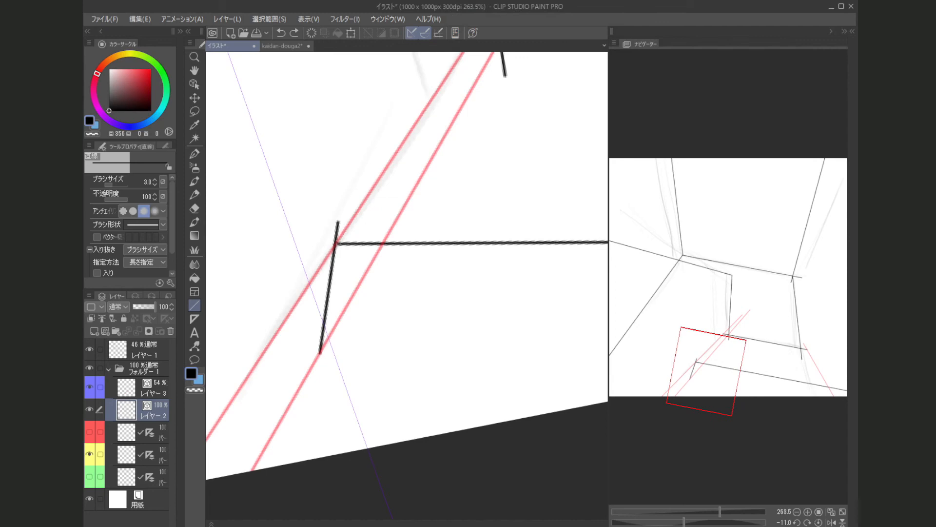
pyautogui.moveTo(336, 244); pyautogui.dragTo(341, 320)
pyautogui.moveTo(243, 375); pyautogui.dragTo(217, 413)
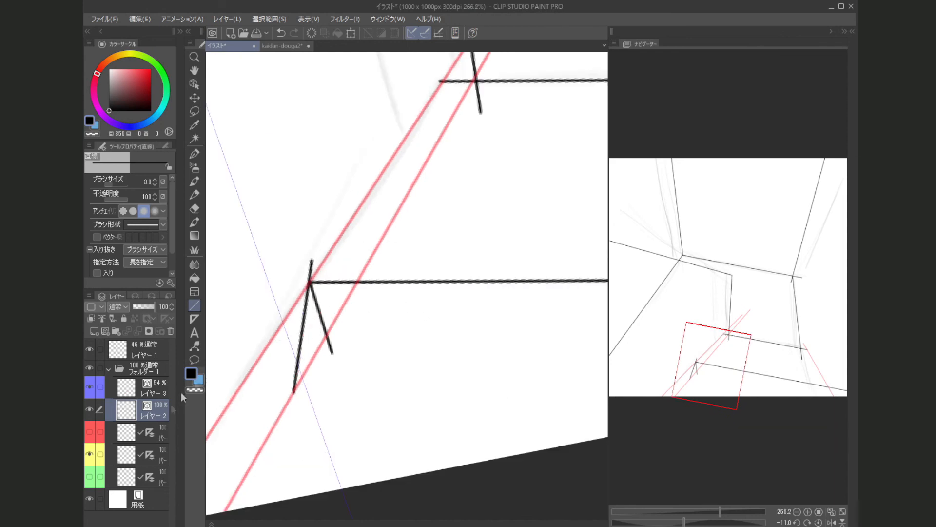
# Using the green layer's perspective ruler, draw the next riser from the construction line's lower slope crossing up past the upper red slope line.
pyautogui.click(90, 475)
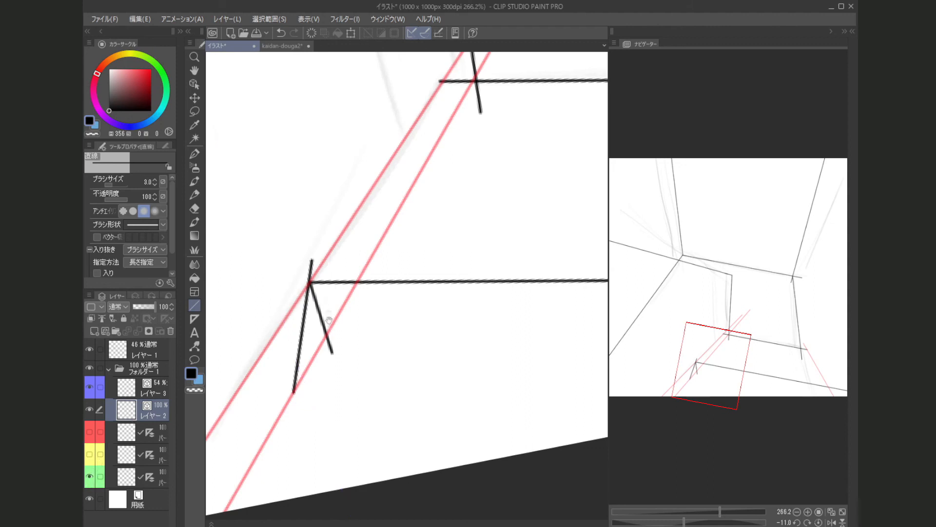
pyautogui.moveTo(330, 321); pyautogui.dragTo(361, 332)
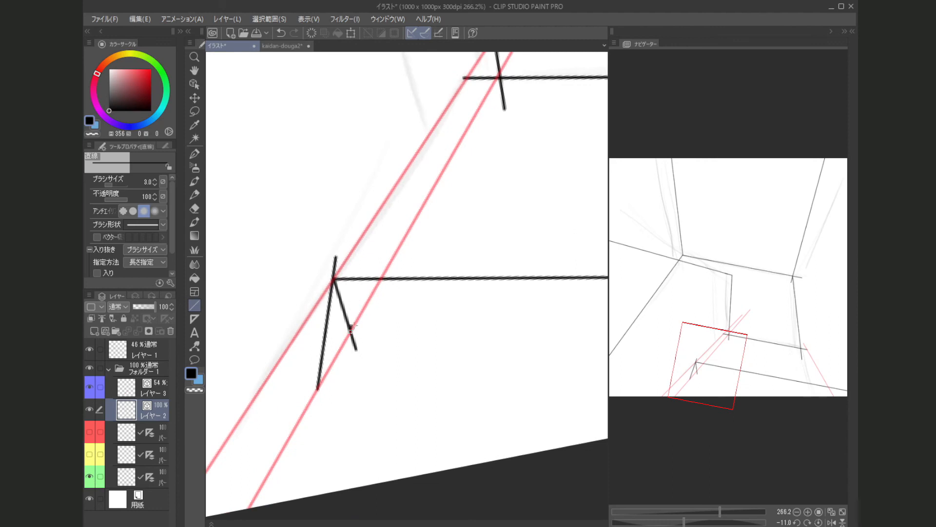
pyautogui.moveTo(401, 267); pyautogui.dragTo(427, 265)
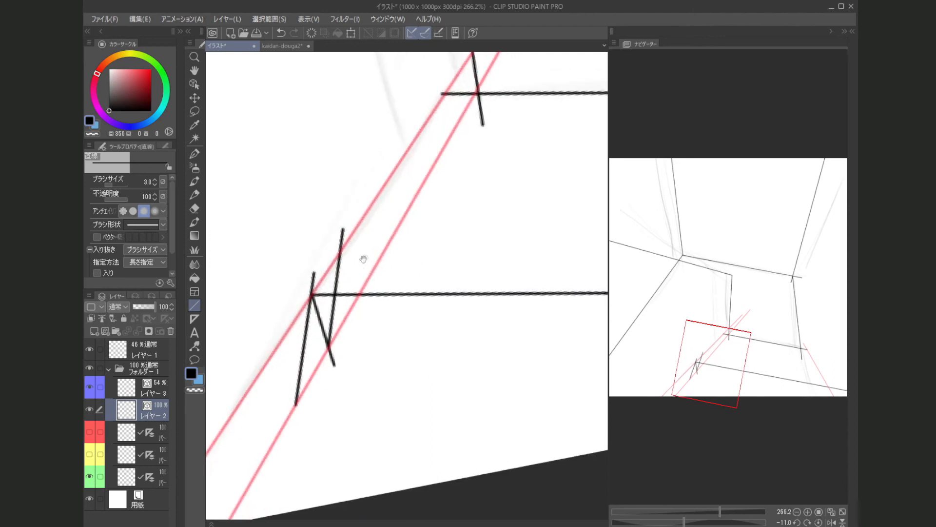
pyautogui.moveTo(364, 265); pyautogui.dragTo(341, 272)
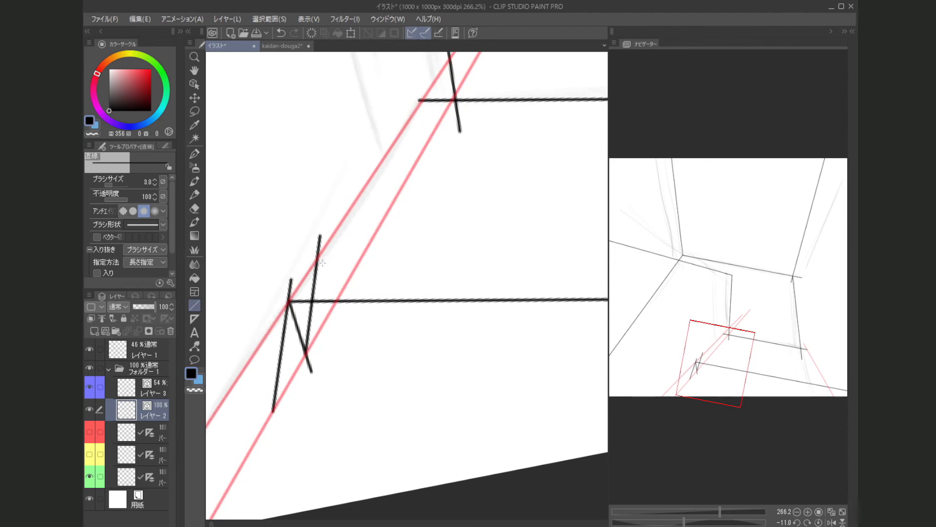
# Draw a straight step edge from the second riser's crossing with the upper red slope line across toward the canvas's right edge.
pyautogui.scroll(-4, 321, 262)
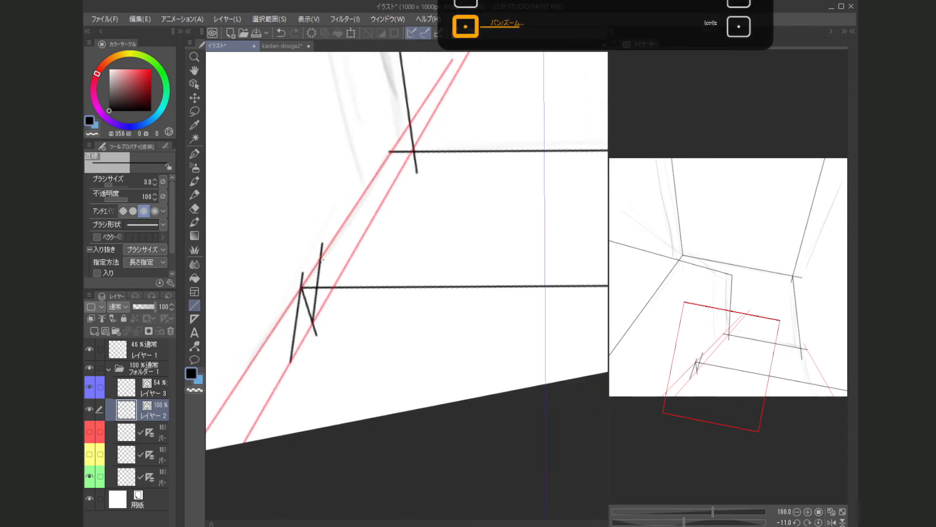
pyautogui.moveTo(321, 259)
pyautogui.mouseDown()
pyautogui.moveTo(470, 258)
pyautogui.moveTo(603, 272)
pyautogui.moveTo(454, 280)
pyautogui.moveTo(425, 297)
pyautogui.moveTo(558, 308)
pyautogui.mouseUp()
pyautogui.moveTo(343, 309); pyautogui.dragTo(487, 291)
pyautogui.scroll(-3, 369, 303)
pyautogui.scroll(-1, 368, 302)
pyautogui.scroll(3, 359, 327)
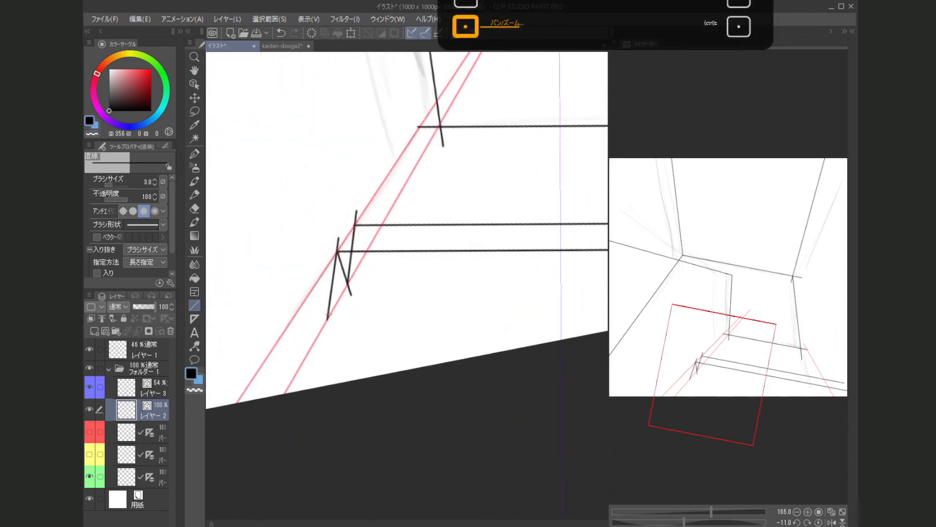
# Draw a straight base edge from the foot of the first riser across to the canvas's lower edge.
pyautogui.moveTo(327, 317); pyautogui.dragTo(656, 349)
pyautogui.scroll(-3, 367, 347)
pyautogui.moveTo(284, 336); pyautogui.dragTo(479, 324)
pyautogui.scroll(7, 363, 296)
pyautogui.moveTo(403, 300); pyautogui.dragTo(389, 322)
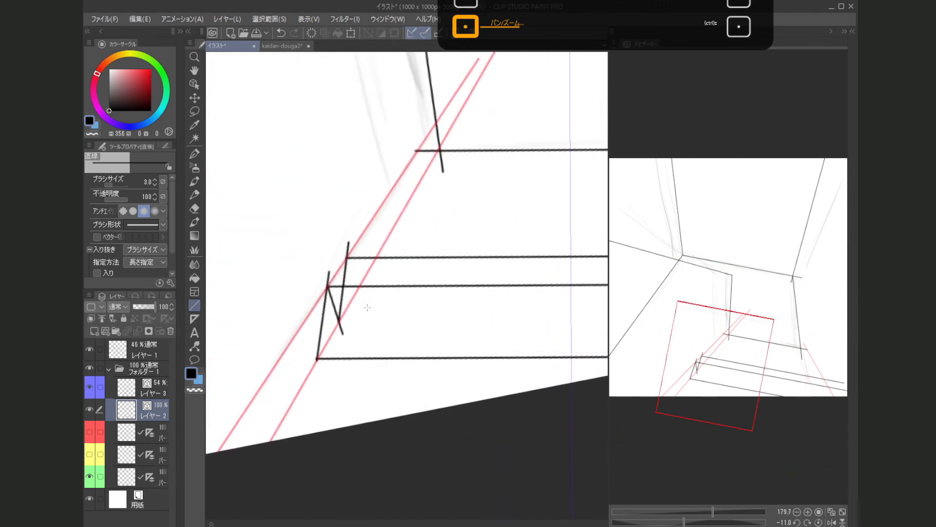
# Erase the riser overhangs above the step edges and the crossing surplus lines between the risers with the vector eraser.
pyautogui.click(195, 209)
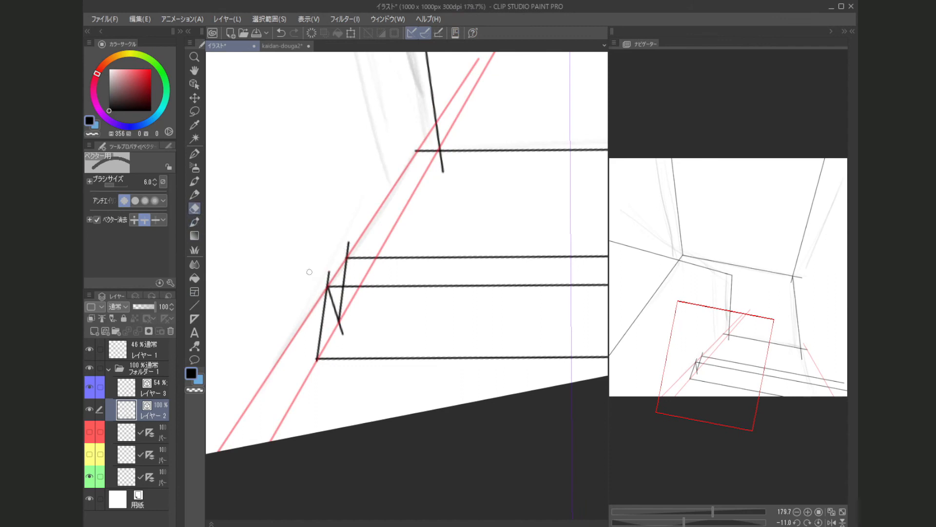
pyautogui.click(349, 244)
pyautogui.scroll(2, 349, 305)
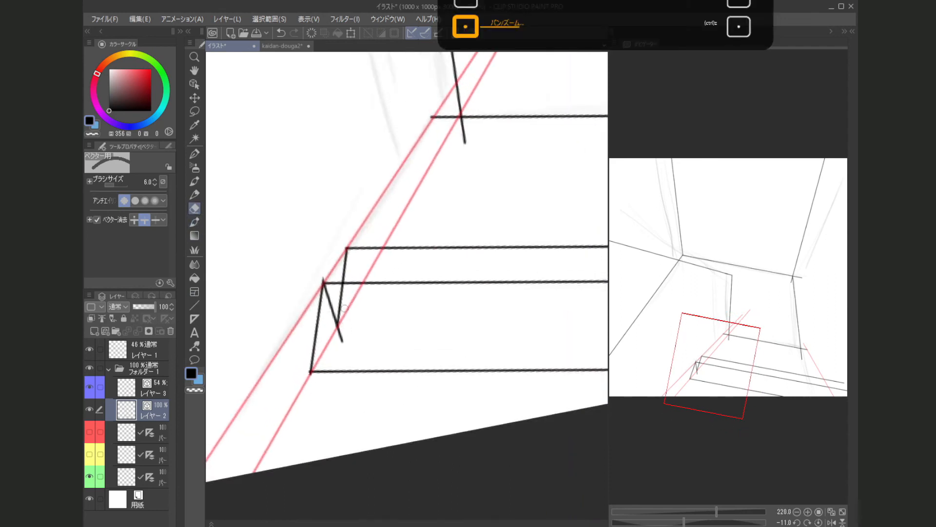
pyautogui.click(336, 318)
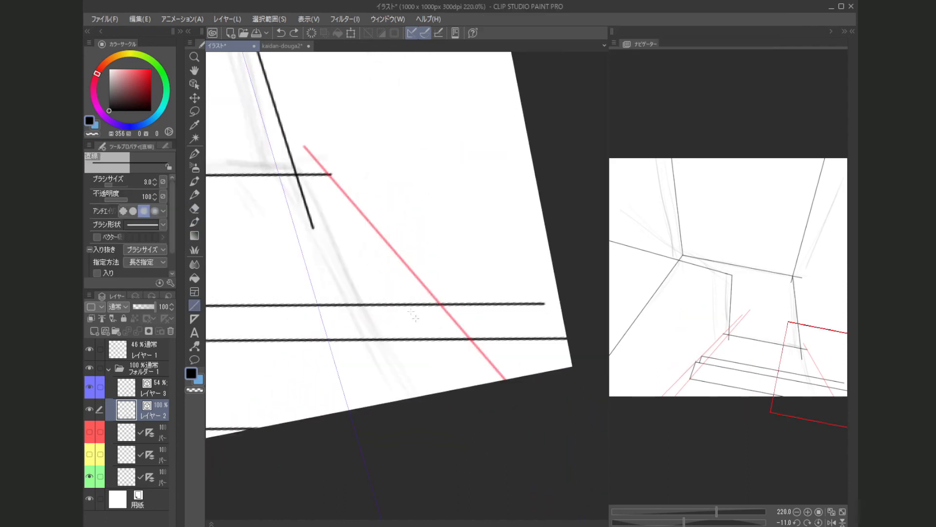
# Draw two slanted risers down from where the step edges cross the right-hand red slope line, snapped to the green layer's ruler.
pyautogui.moveTo(423, 361); pyautogui.dragTo(428, 350)
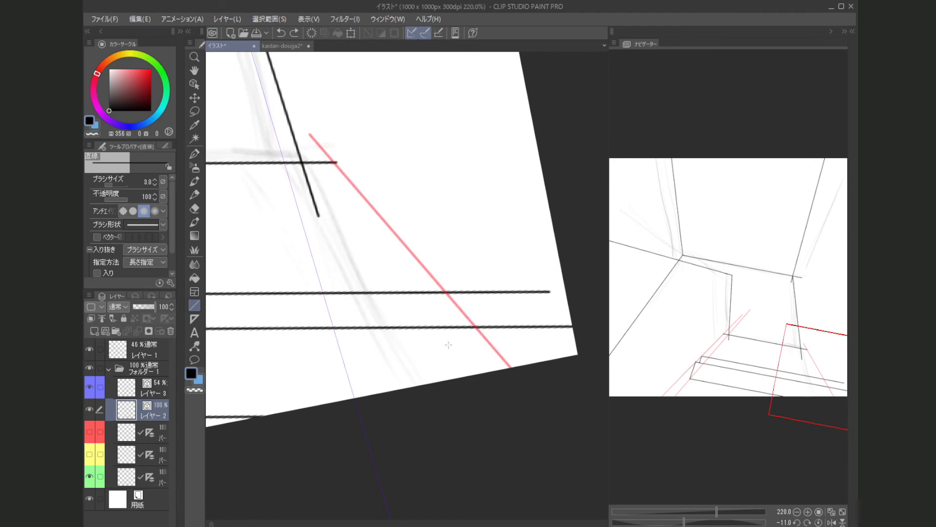
pyautogui.click(90, 478)
pyautogui.click(90, 479)
pyautogui.moveTo(411, 379); pyautogui.dragTo(456, 387)
pyautogui.scroll(-10, 427, 374)
pyautogui.scroll(-8, 427, 374)
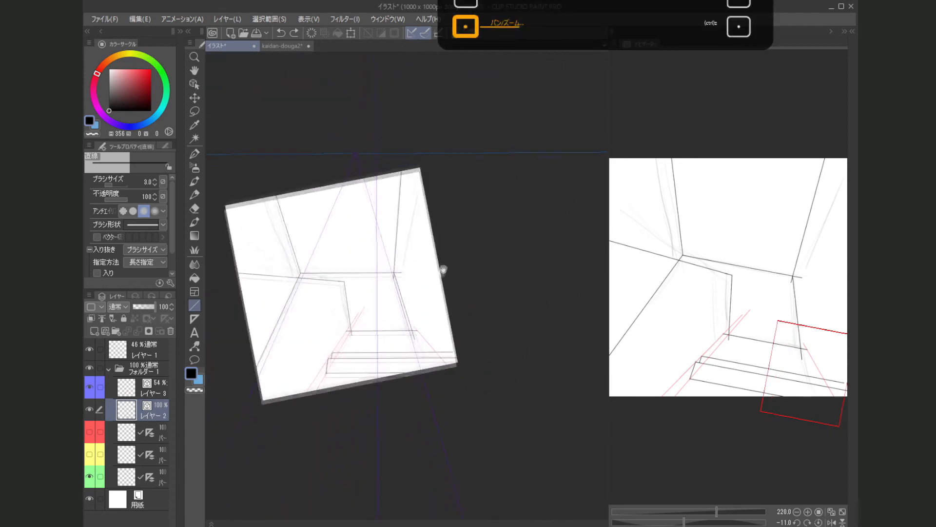
pyautogui.scroll(10, 395, 365)
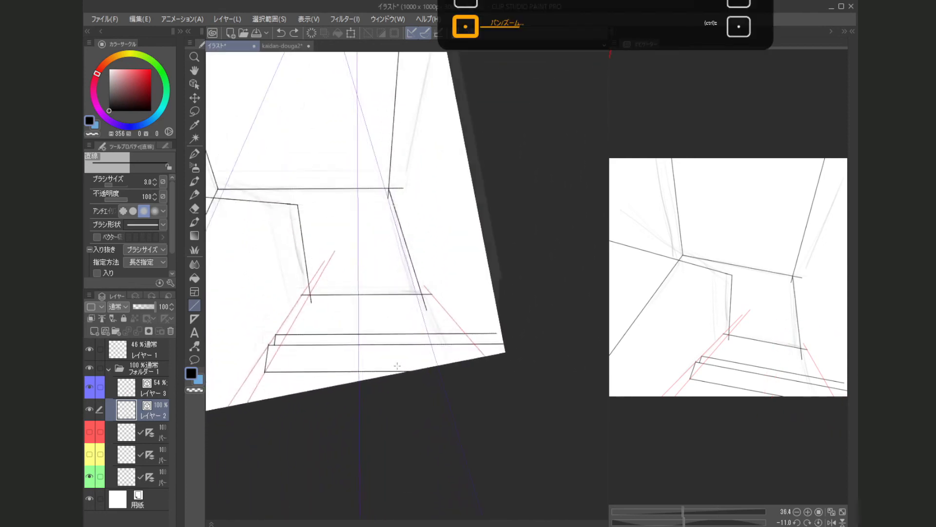
pyautogui.moveTo(532, 372); pyautogui.dragTo(389, 290)
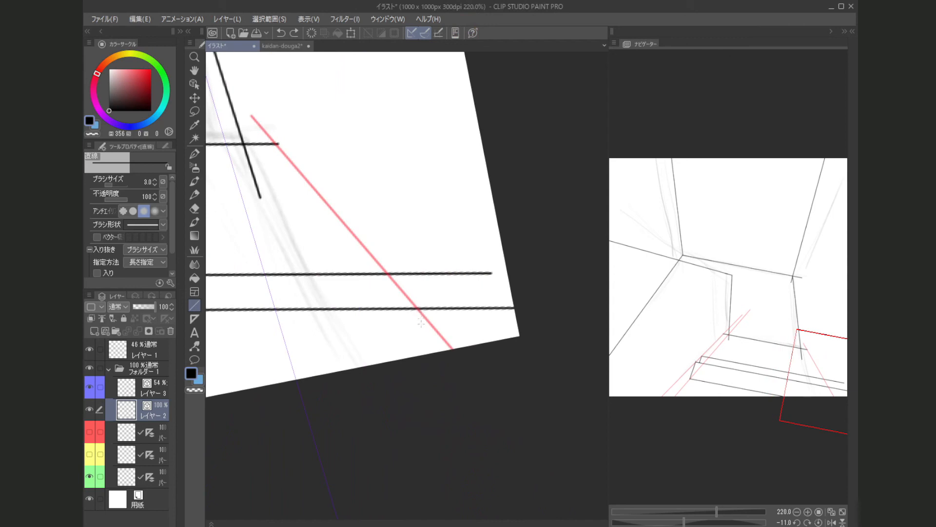
pyautogui.moveTo(418, 308); pyautogui.dragTo(431, 361)
pyautogui.moveTo(387, 285); pyautogui.dragTo(408, 315)
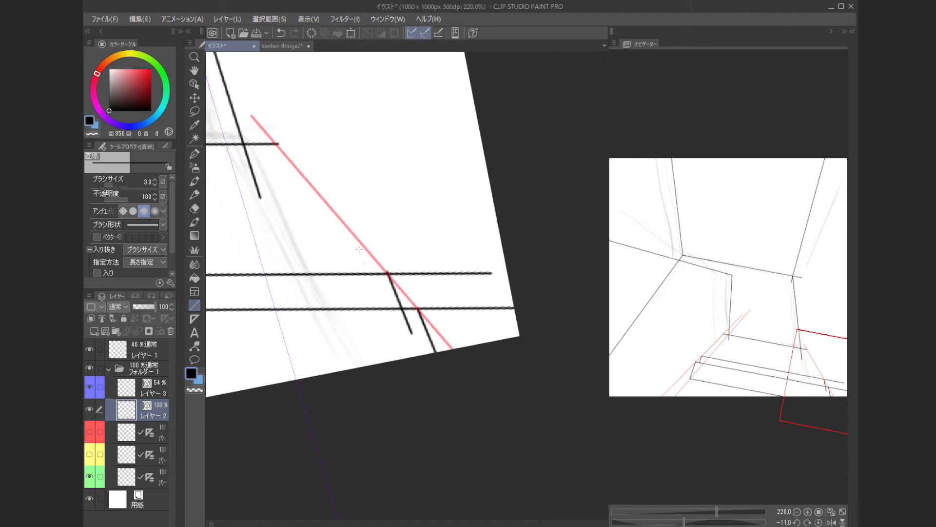
# Erase the step edges and riser ends extending beyond the right side of the steps, and check the whole staircase.
pyautogui.scroll(-8, 400, 344)
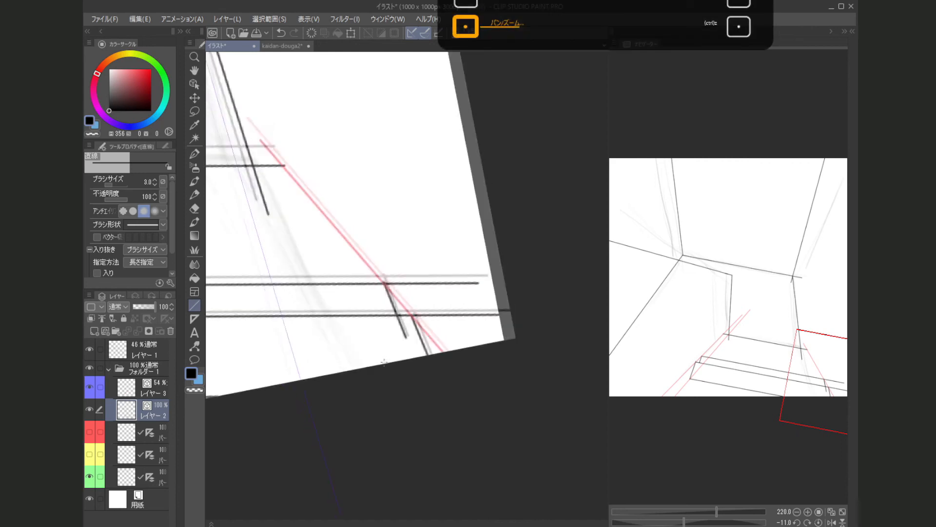
pyautogui.moveTo(359, 342); pyautogui.dragTo(407, 316)
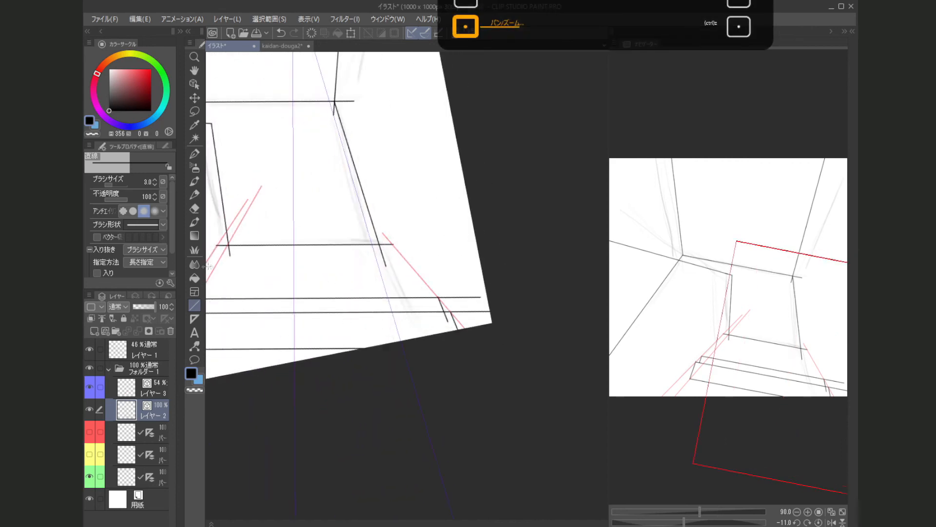
pyautogui.click(194, 208)
pyautogui.moveTo(475, 317); pyautogui.dragTo(476, 322)
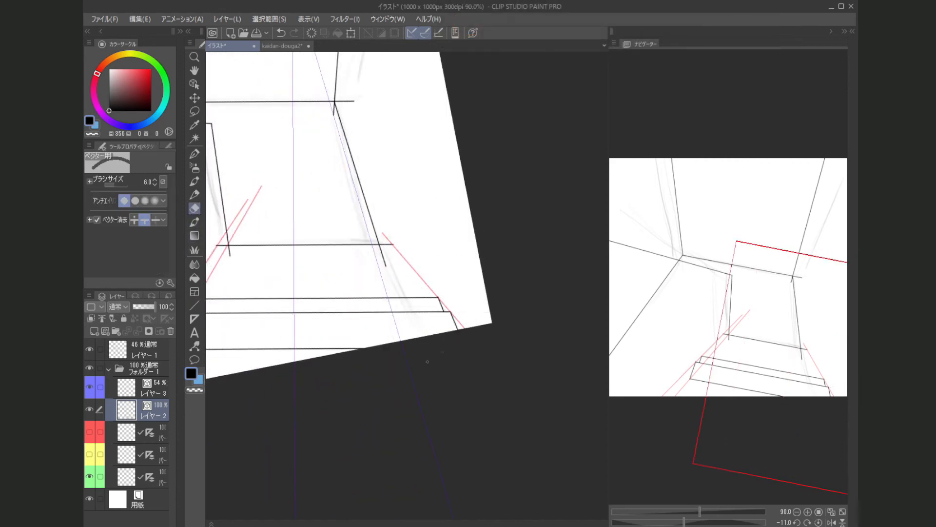
pyautogui.scroll(-5, 423, 344)
pyautogui.moveTo(334, 368); pyautogui.dragTo(389, 363)
pyautogui.scroll(2, 356, 345)
pyautogui.scroll(4, 356, 345)
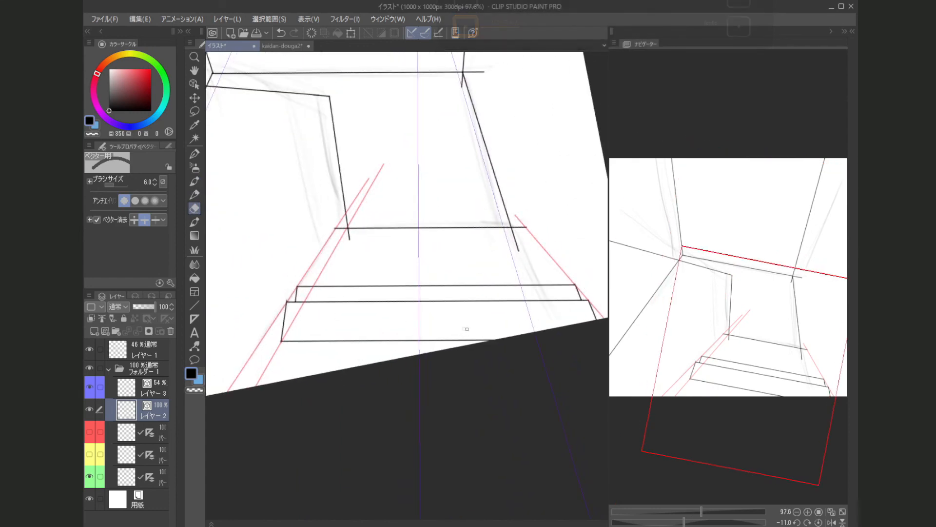
pyautogui.moveTo(455, 317); pyautogui.dragTo(436, 316)
# Redraw the first riser and its step edge farther down the slope lines, near the canvas's bottom, undoing stray construction strokes.
pyautogui.moveTo(316, 364); pyautogui.dragTo(328, 356)
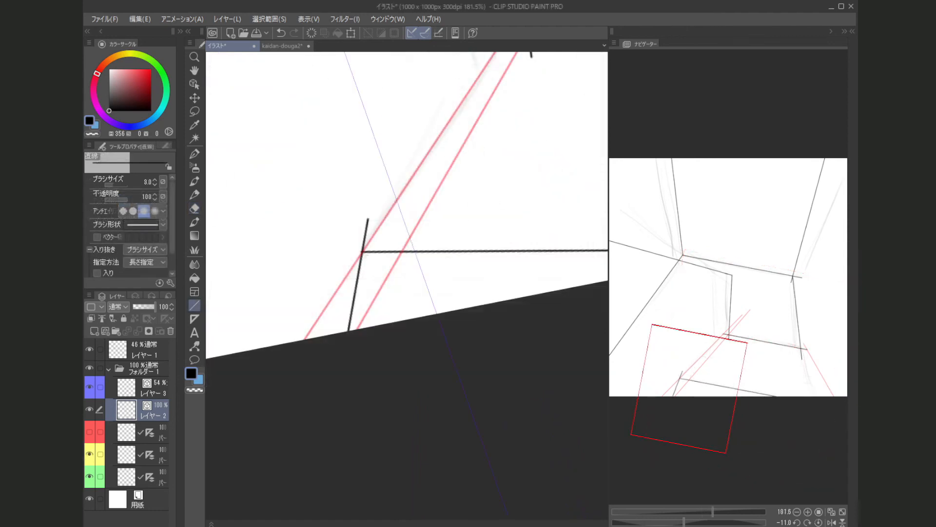
pyautogui.moveTo(362, 252); pyautogui.dragTo(364, 332)
pyautogui.hotkey('ctrl', 'z')
pyautogui.hotkey('ctrl', 'z')
pyautogui.hotkey('ctrl', 'z')
pyautogui.hotkey('ctrl', 'z')
pyautogui.moveTo(351, 379)
pyautogui.mouseDown()
pyautogui.moveTo(363, 307)
pyautogui.moveTo(356, 275)
pyautogui.mouseUp()
pyautogui.hotkey('ctrl', 'z')
pyautogui.moveTo(356, 275)
pyautogui.mouseDown()
pyautogui.moveTo(366, 219)
pyautogui.moveTo(389, 302)
pyautogui.mouseUp()
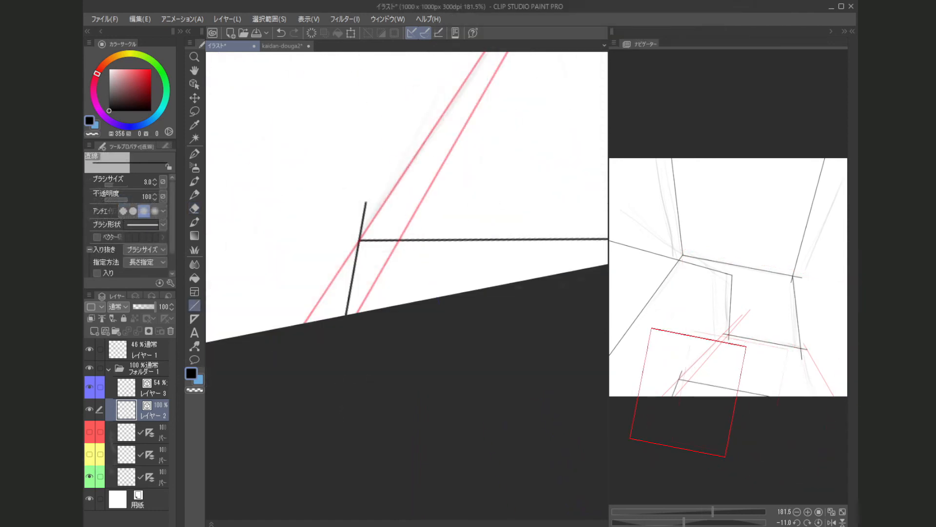
# Build the next steps upward with a construction line to the lower slope line, a riser and a straight edge for each.
pyautogui.moveTo(396, 157); pyautogui.dragTo(382, 229)
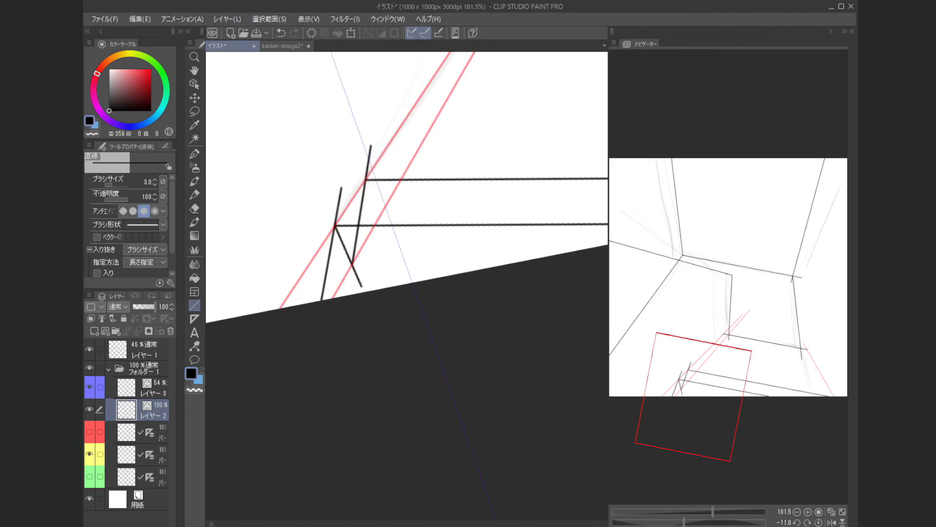
pyautogui.moveTo(366, 180); pyautogui.dragTo(388, 240)
pyautogui.moveTo(383, 189); pyautogui.dragTo(379, 216)
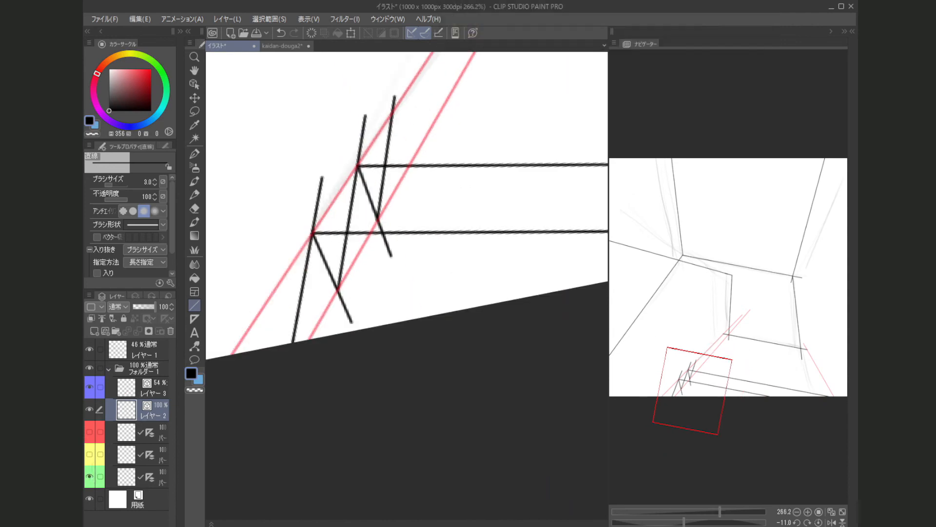
pyautogui.moveTo(390, 108); pyautogui.dragTo(420, 197)
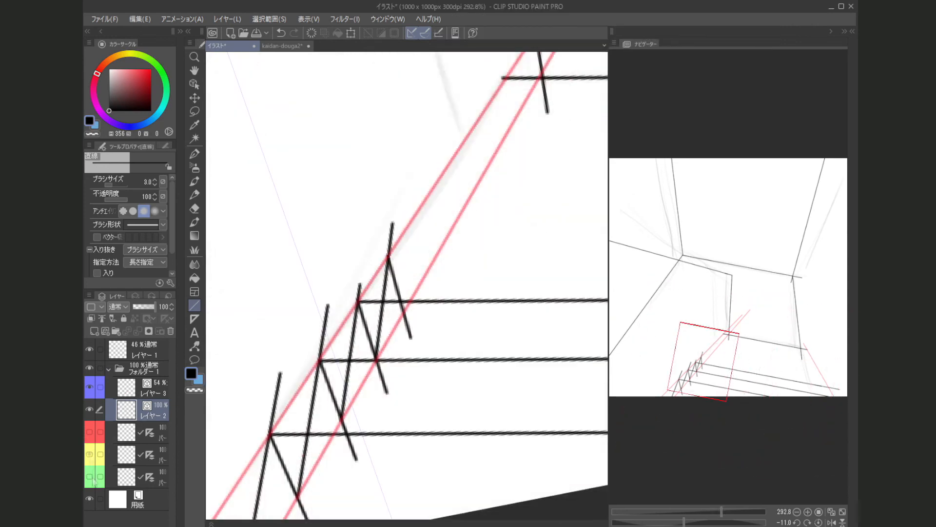
# Continue the construction lines, risers and step edges up the red slope lines until they reach the existing top floor edge.
pyautogui.moveTo(418, 187); pyautogui.dragTo(401, 317)
pyautogui.moveTo(412, 218); pyautogui.dragTo(462, 218)
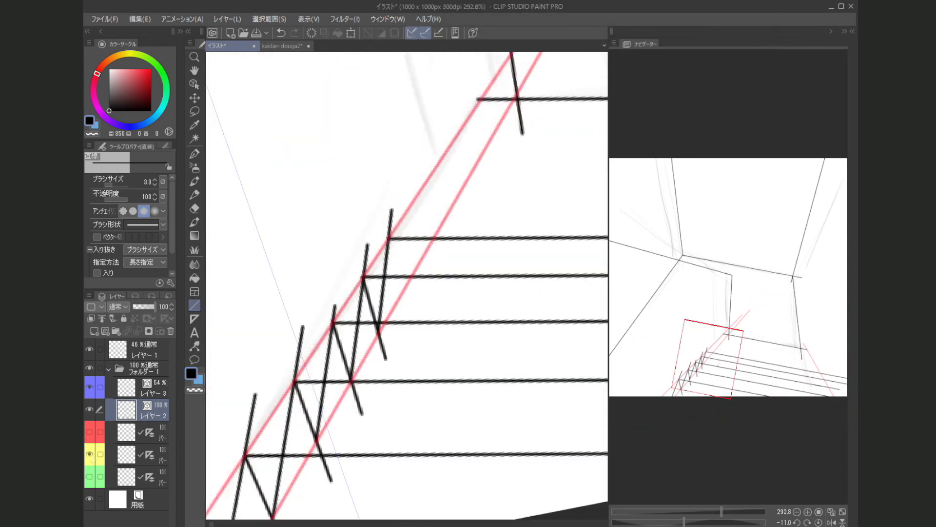
pyautogui.moveTo(386, 238); pyautogui.dragTo(409, 313)
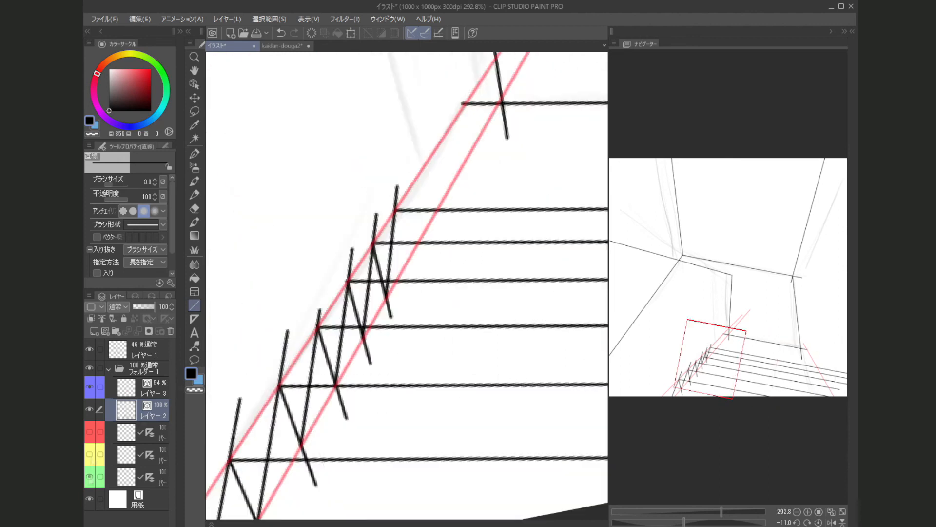
pyautogui.moveTo(398, 211); pyautogui.dragTo(413, 279)
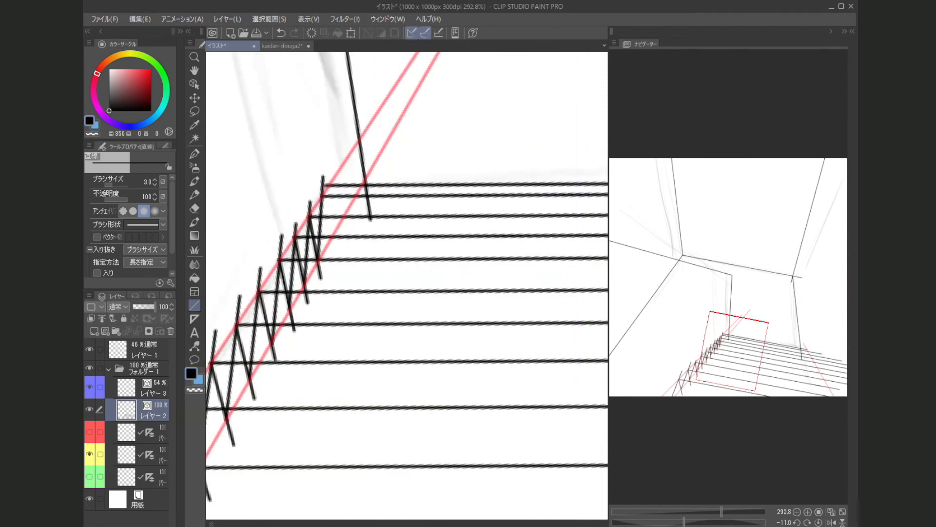
pyautogui.moveTo(320, 193); pyautogui.dragTo(334, 252)
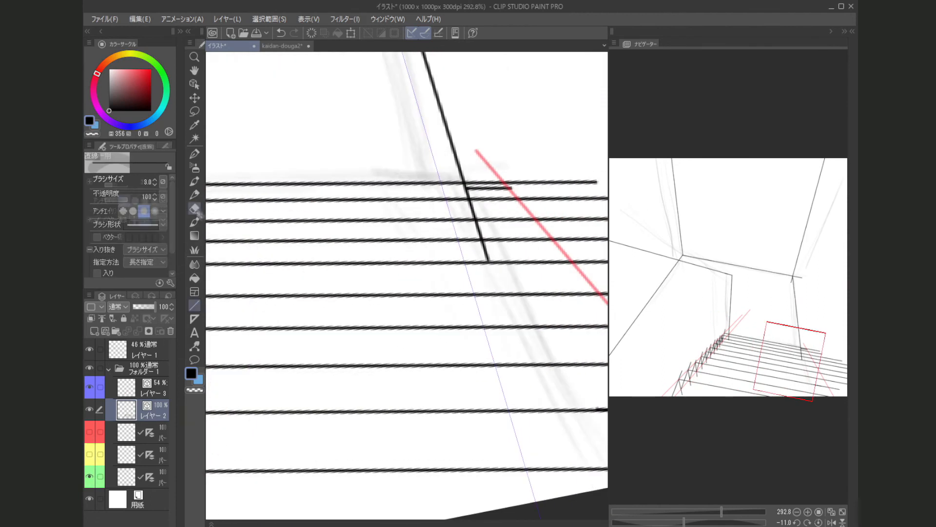